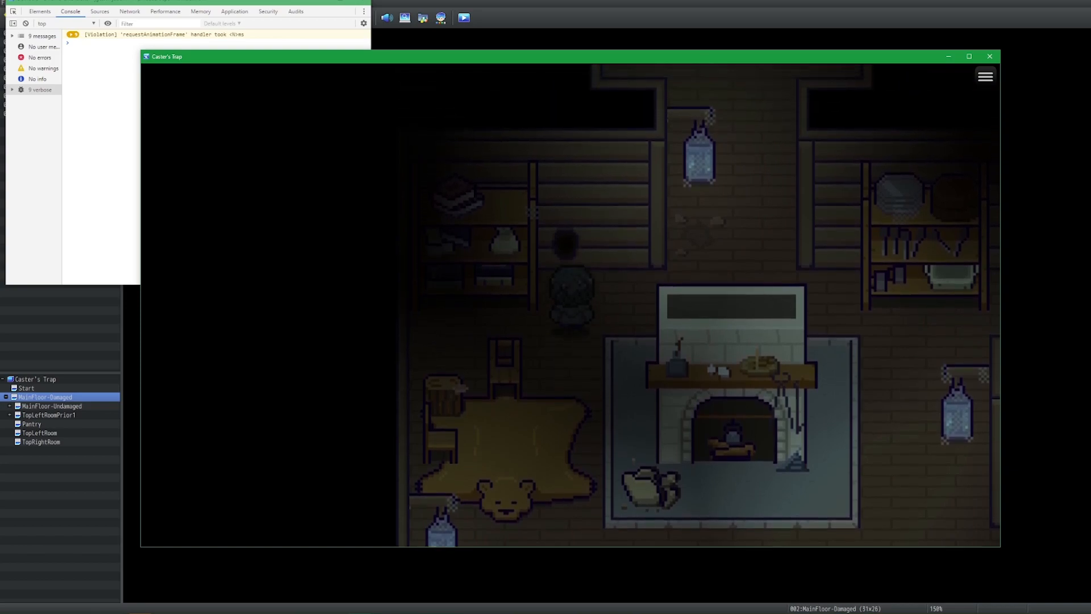
Step: Walk the character around the fireplace in the Caster's Trap playtest
key("Right")
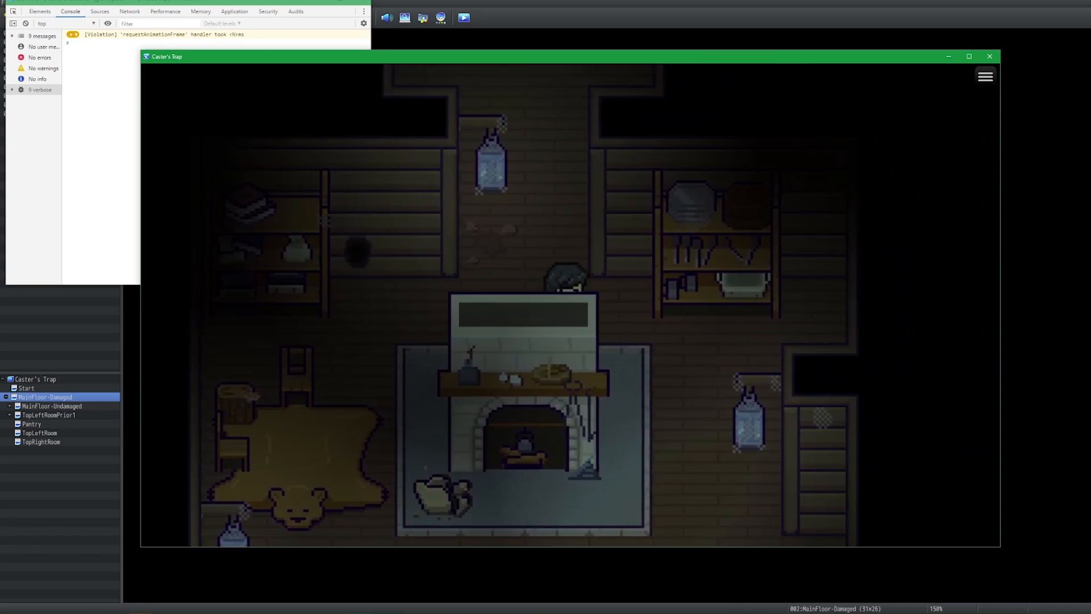
key("Down")
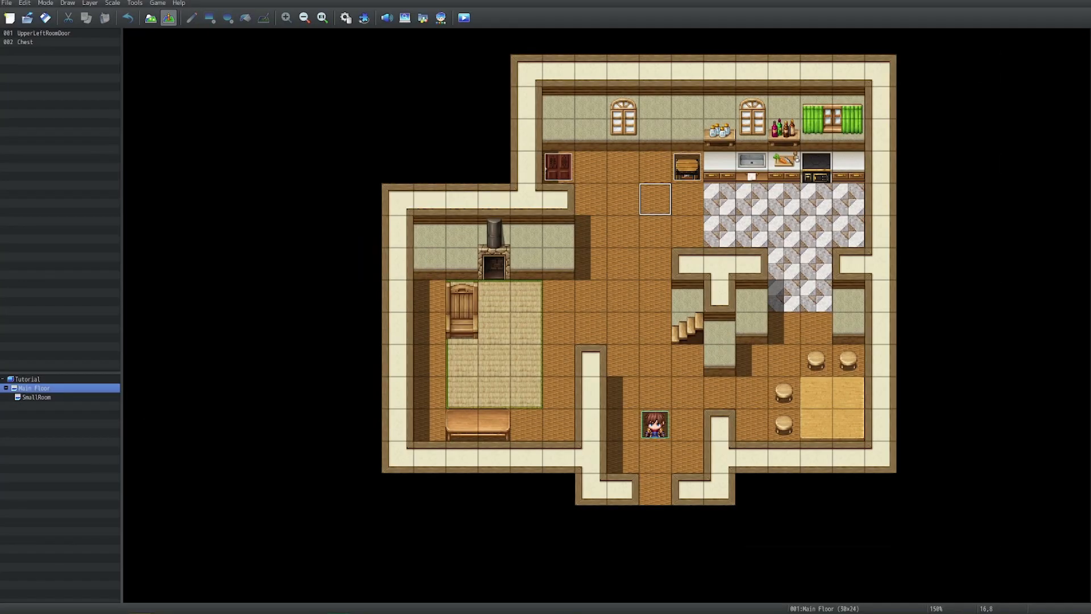
Step: Review the trigger options in a blank Main Floor event, discard it, and look over the SmallRoom map
key("Return")
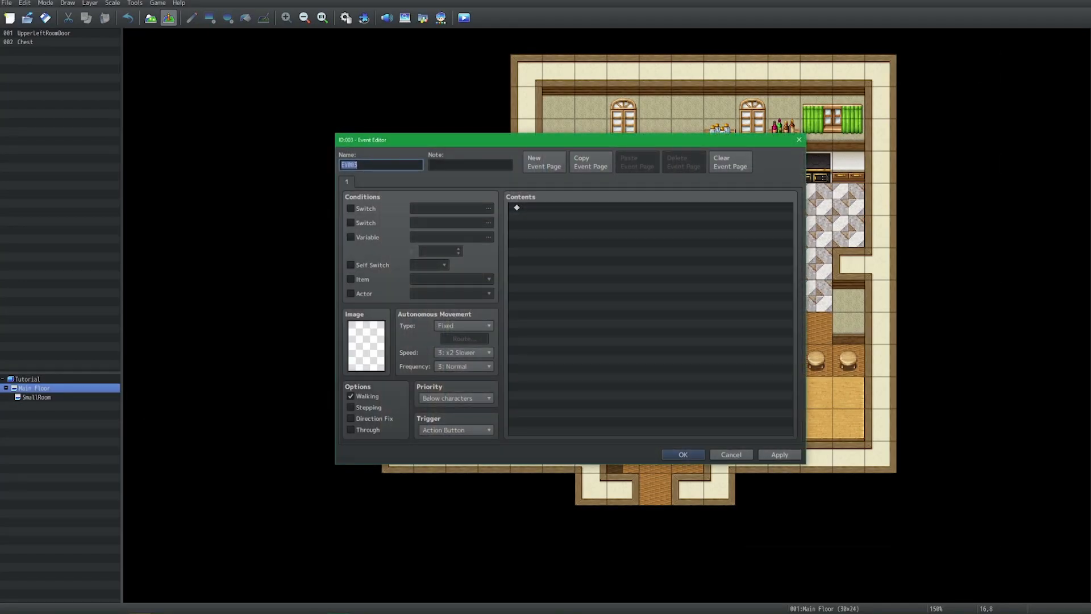
left_click(456, 430)
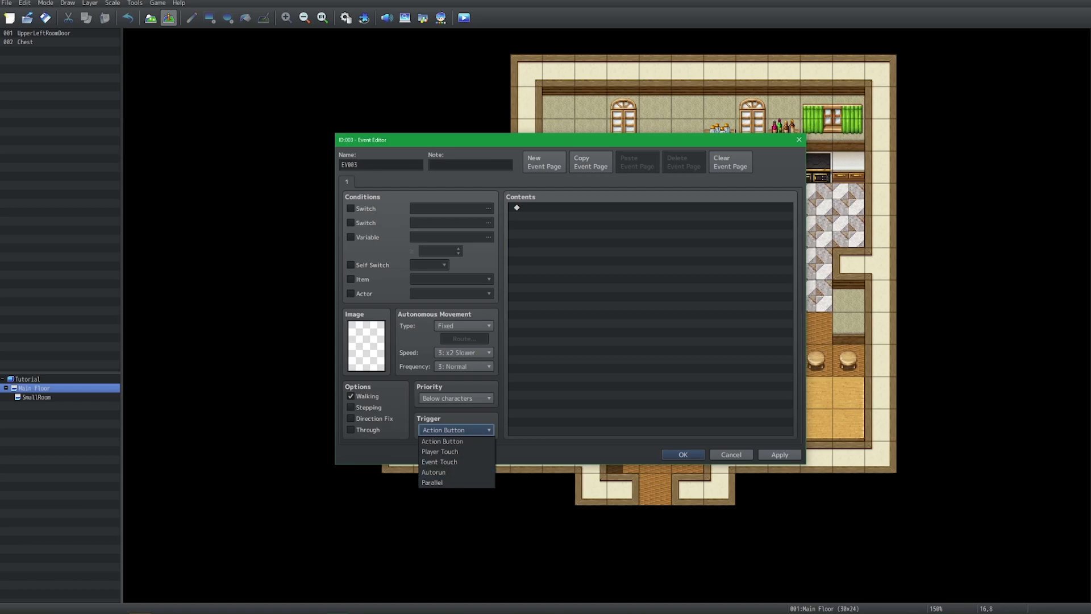
key("Escape")
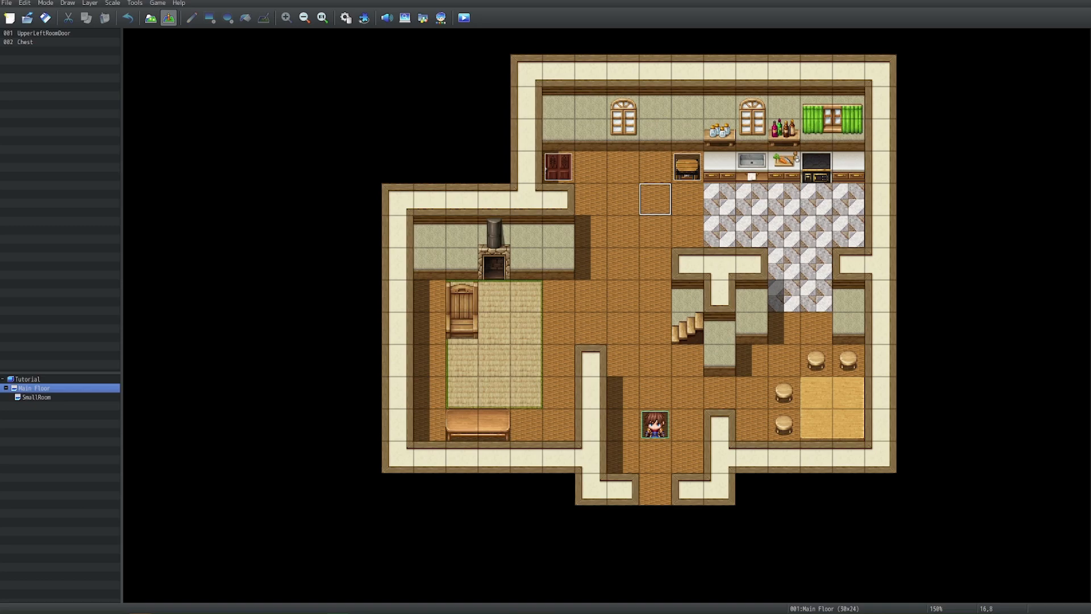
left_click(36, 397)
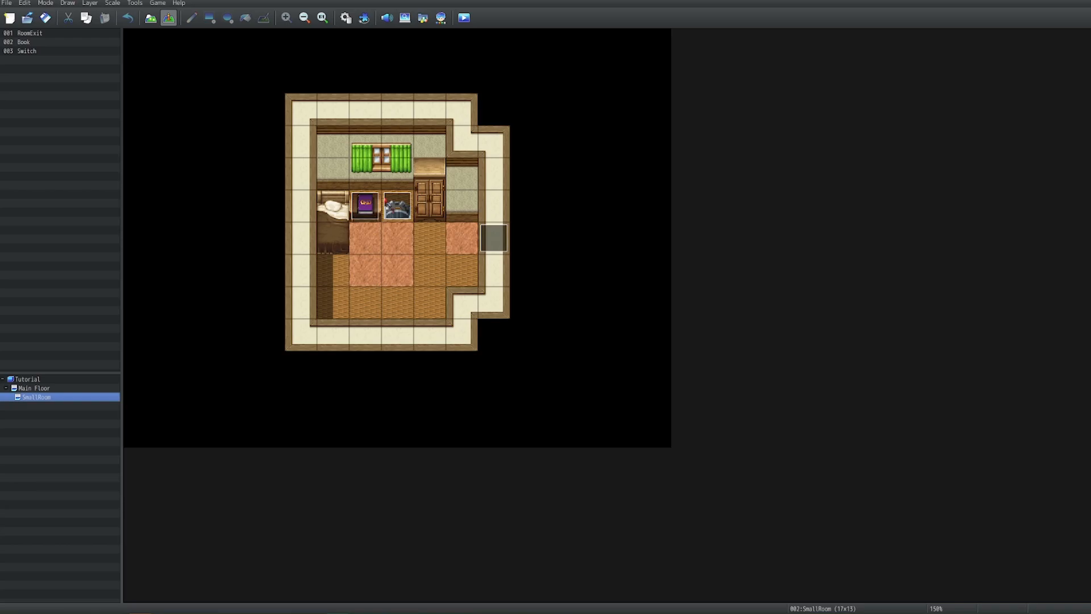
left_click(34, 388)
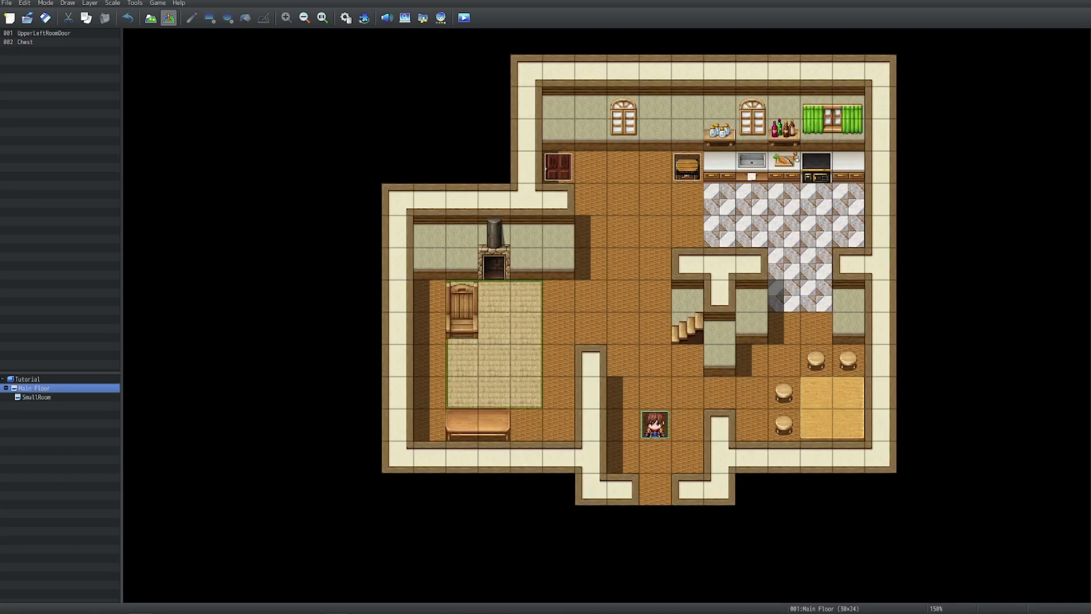
Step: Create a new event named Killer on the Main Floor hallway tile at 15,13
left_click(623, 360)
key("Return")
type("Killer")
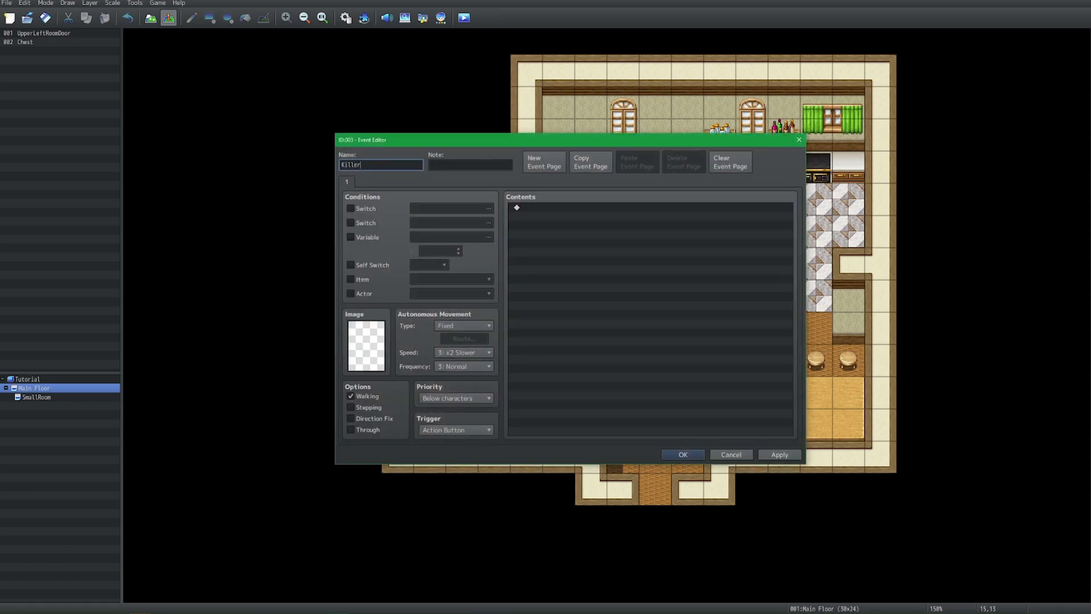
Step: Start choosing the Killer event's image and select the front-facing red-haired clown on the SF_Monster sheet
double_click(367, 345)
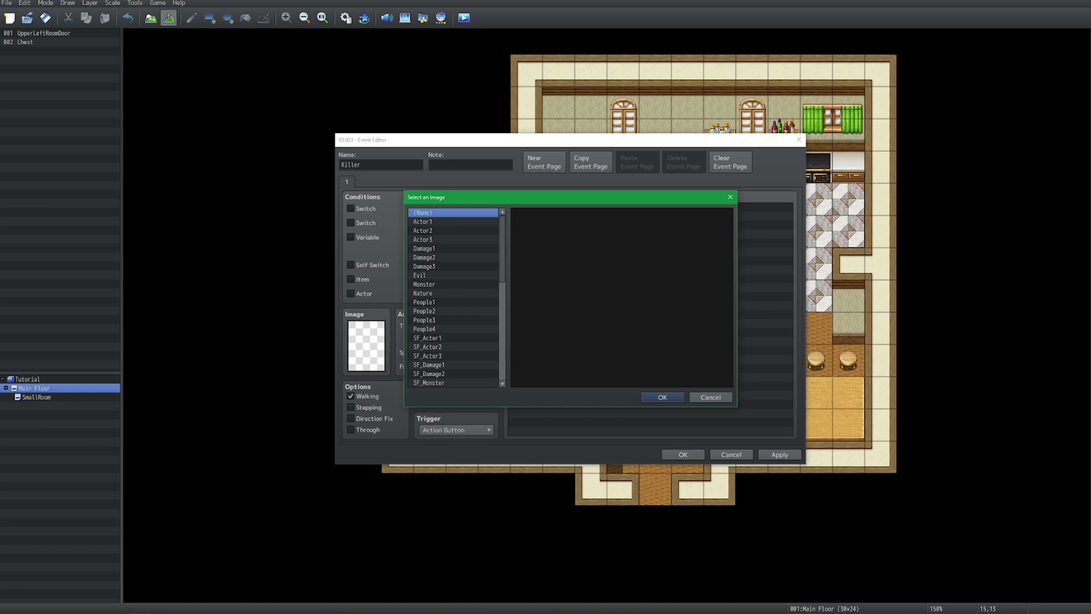
left_click(453, 257)
scroll(453, 257, "down", 10)
scroll(453, 257, "up", 6)
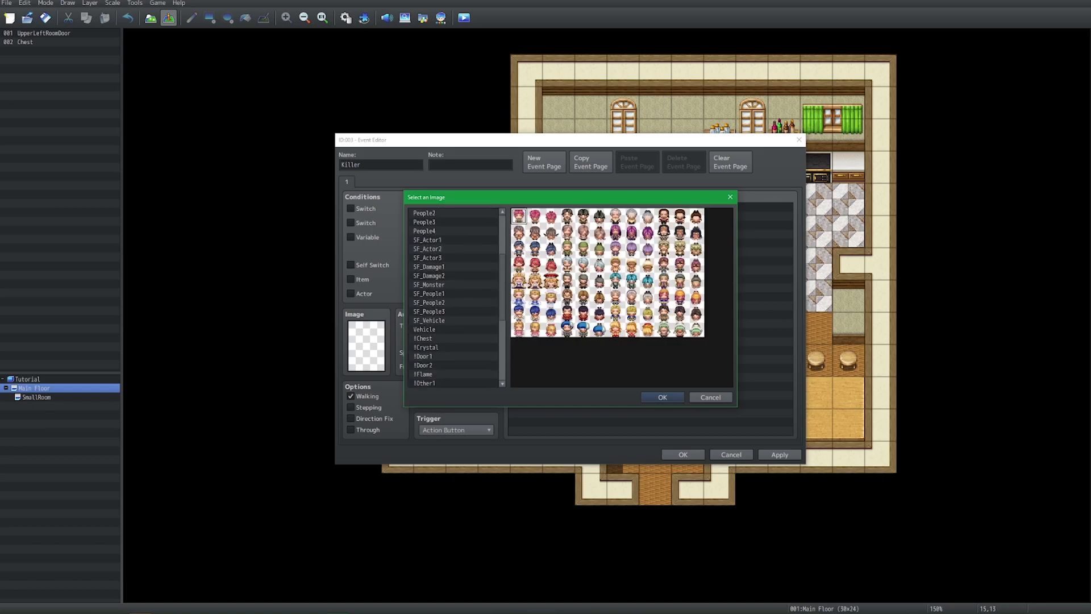
left_click(453, 284)
left_click(583, 216)
left_click(535, 216)
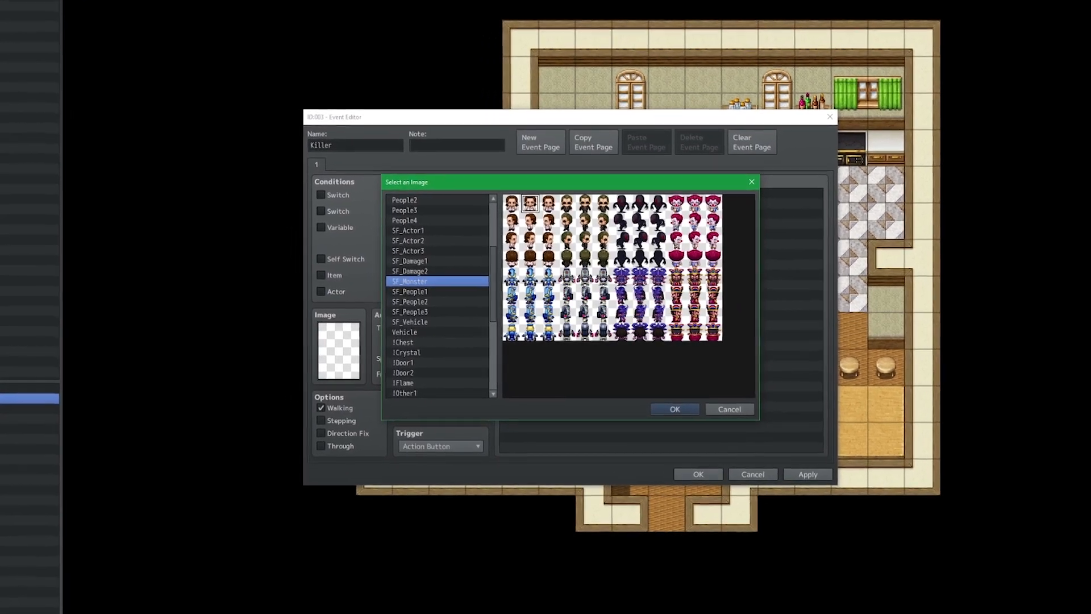
left_click(694, 204)
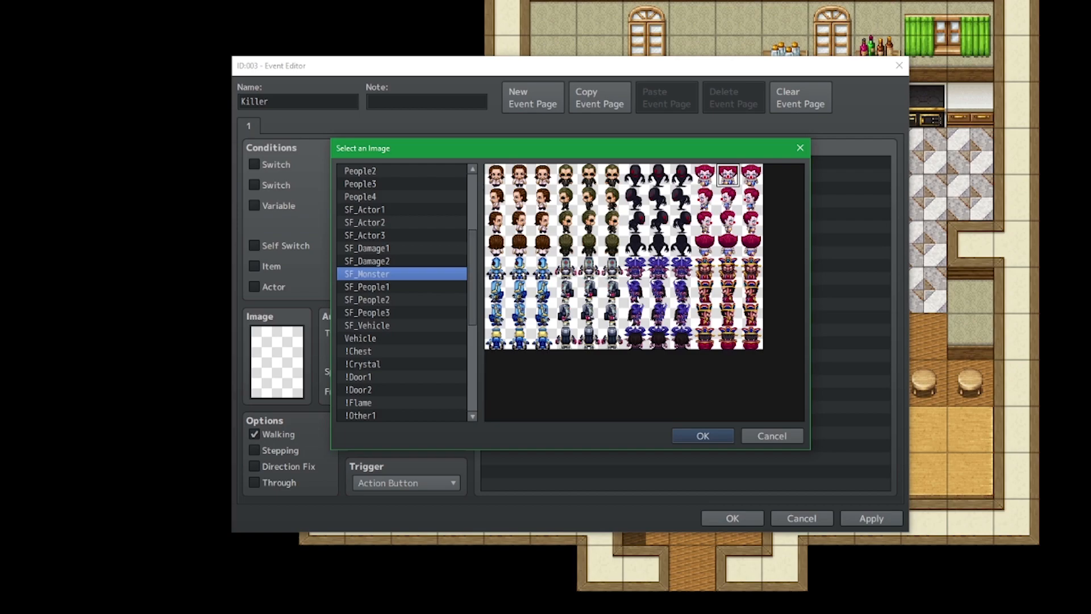
Step: Browse the other character sheets from Evil through SF_Actor3 for an alternative killer sprite
scroll(401, 292, "up", 3)
left_click(402, 245)
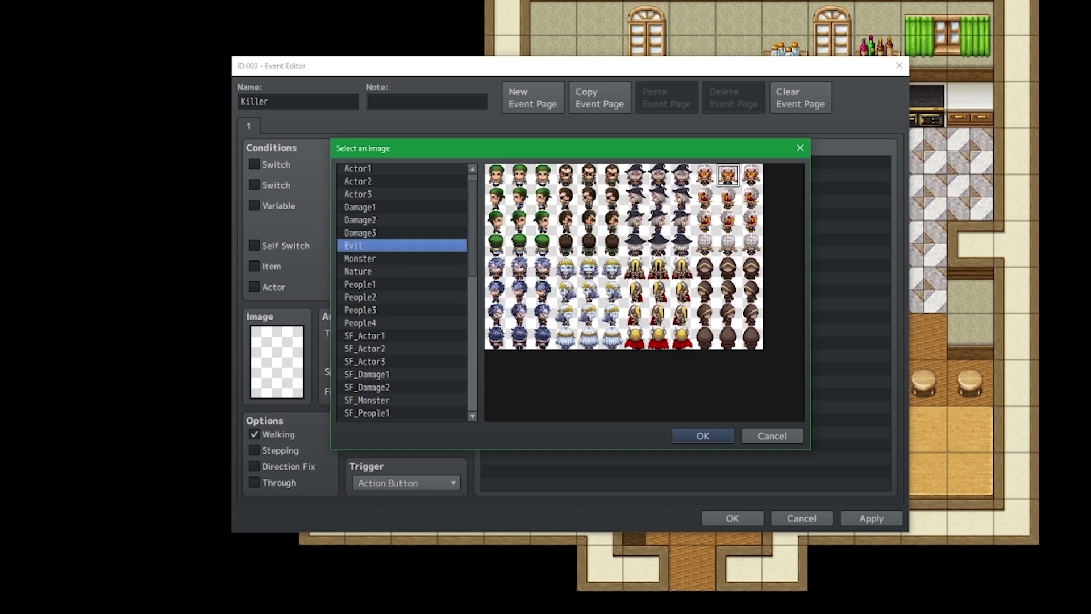
key("Down")
key("Down")
key("Down")
key("Down")
key("Down")
key("Down")
key("Down")
key("Down")
key("Down")
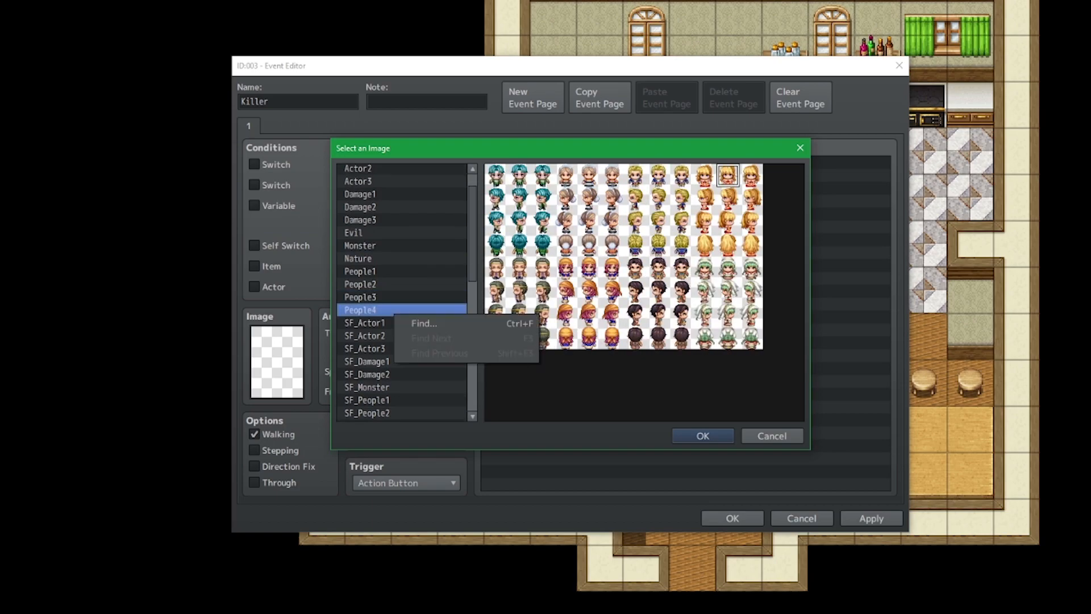
scroll(401, 292, "down", 1)
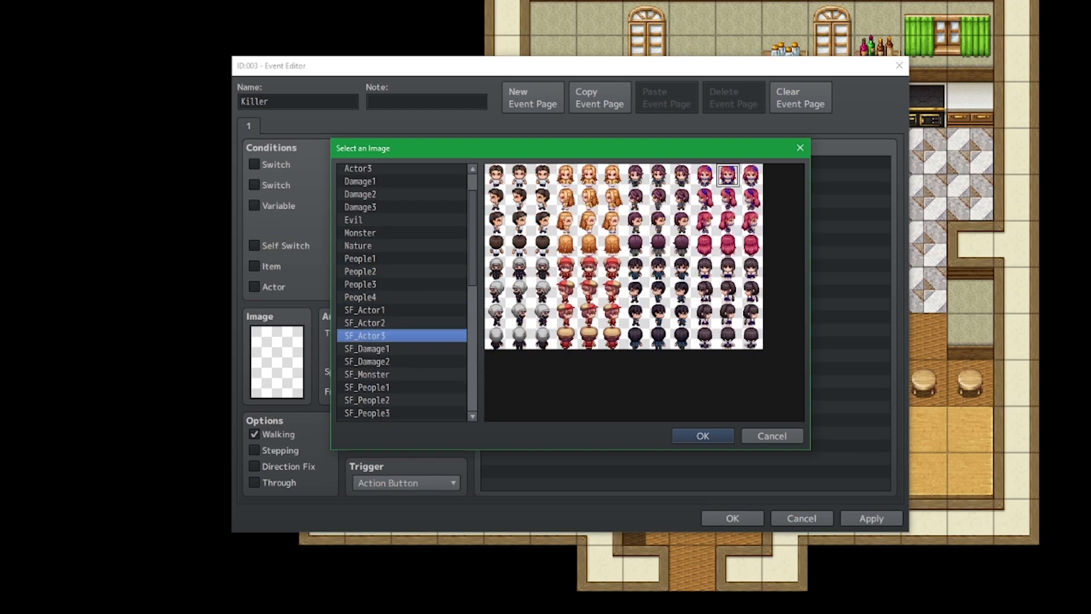
scroll(401, 293, "down", 2)
Step: Assign the SF_Monster clown as the Killer event's image and save the event
left_click(401, 349)
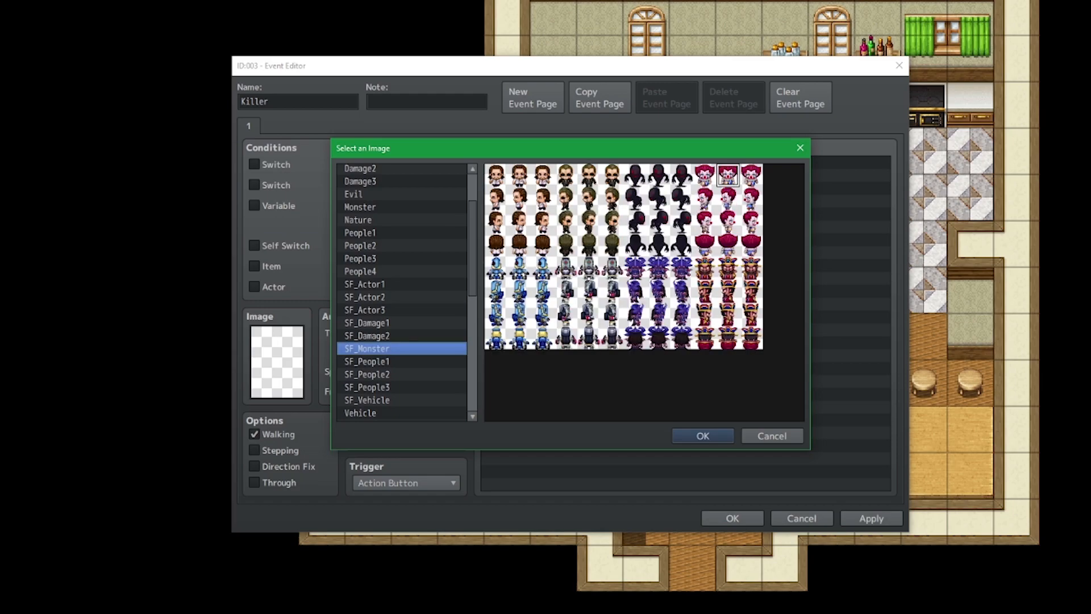
left_click(702, 435)
left_click(871, 518)
left_click(685, 163)
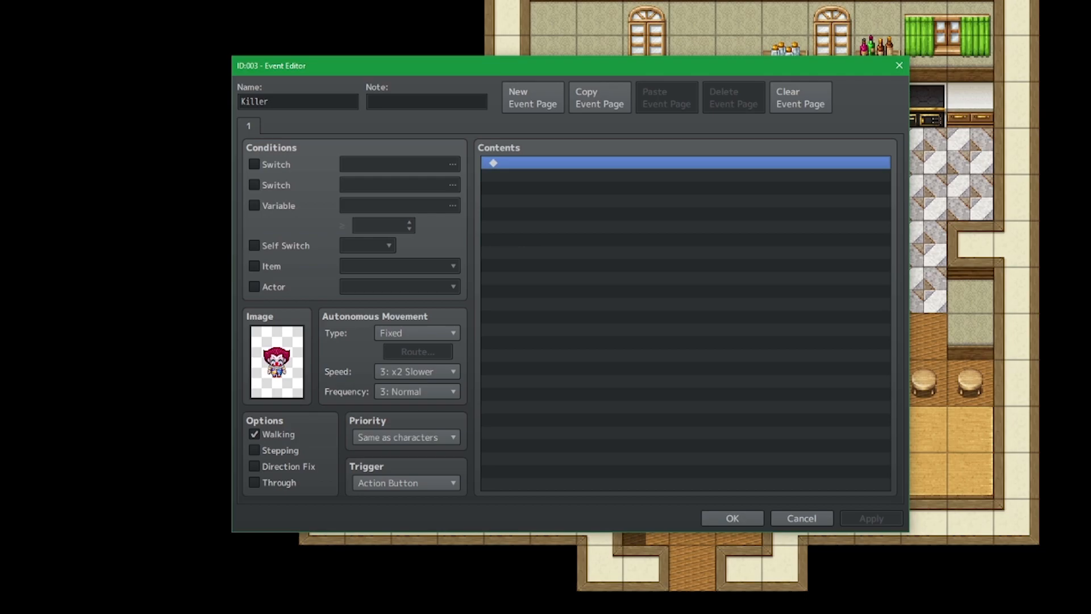
left_click(732, 518)
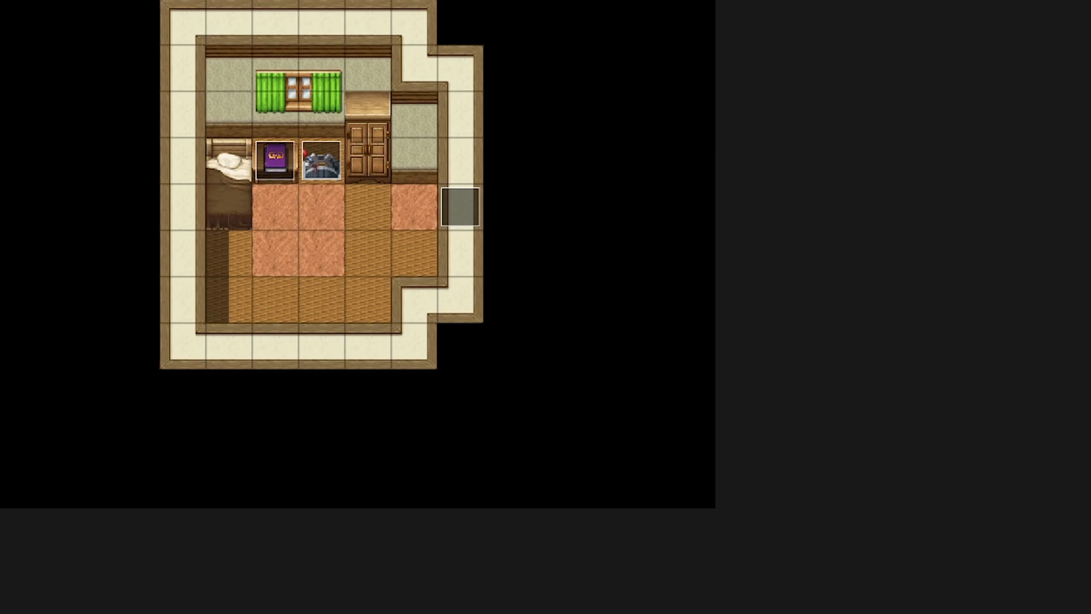
Step: In SmallRoom's RoomExit event, start a Control Switches command before the Open2 sound in the correct-code branch
double_click(460, 206)
scroll(686, 323, "down", 2)
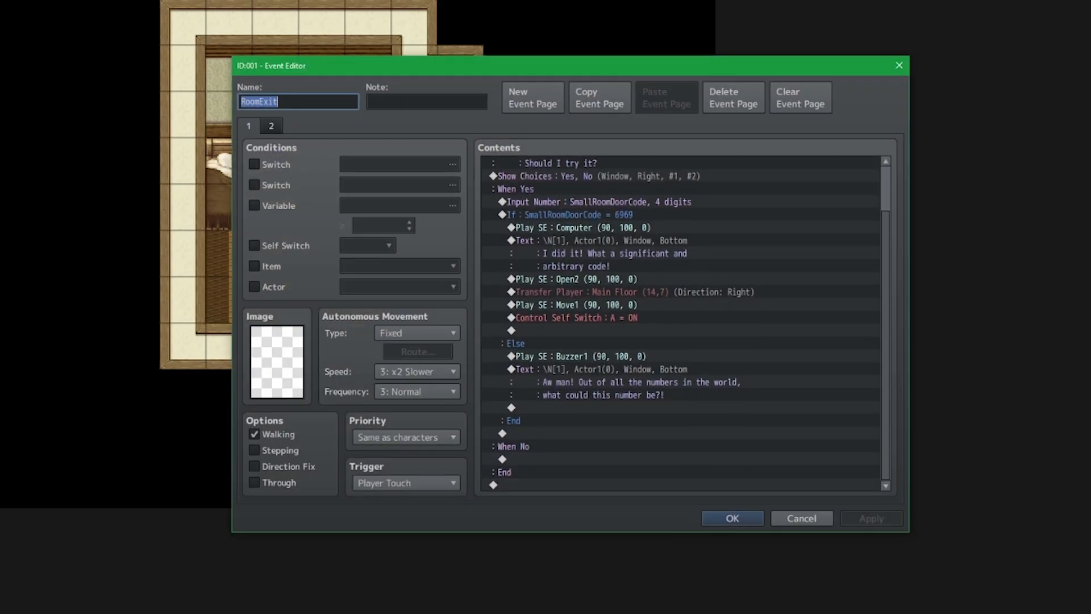
left_click(576, 318)
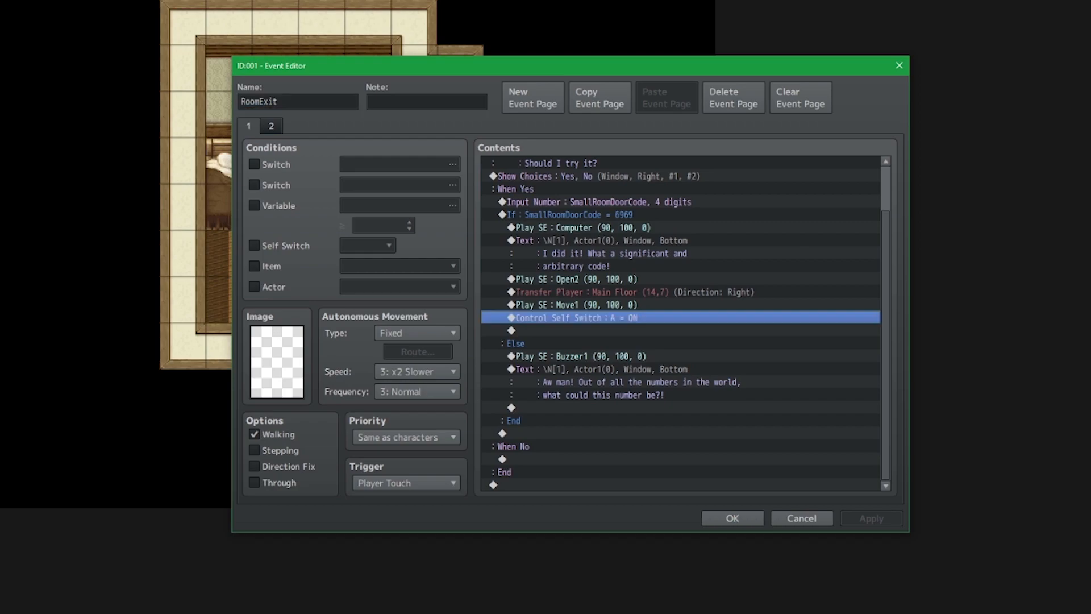
left_click(602, 292)
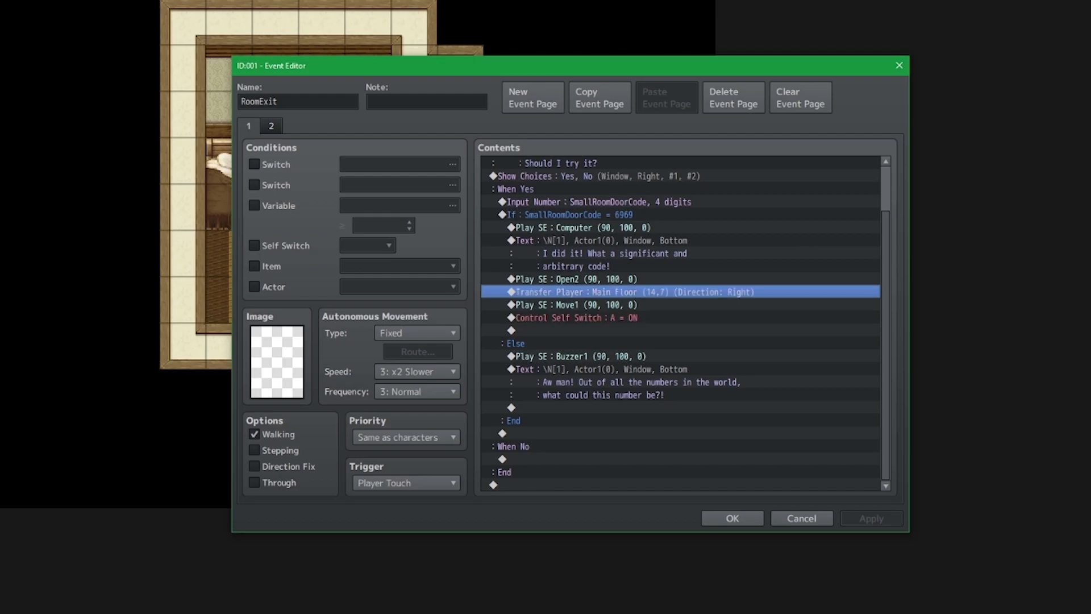
double_click(600, 279)
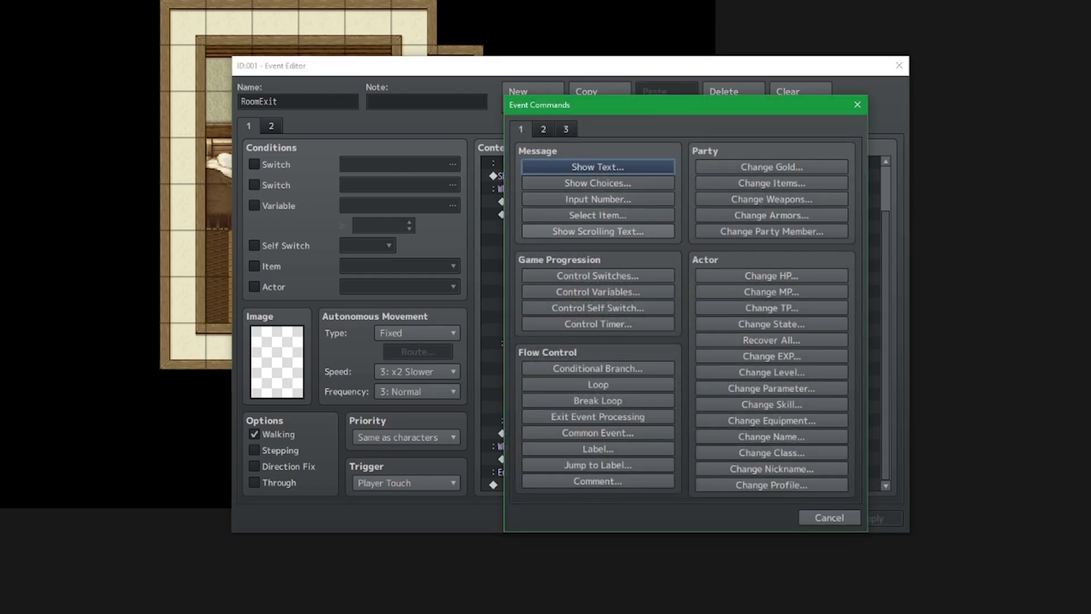
left_click(598, 276)
Step: Name switch 0002 TriggerKiller, have the command turn it ON, and save the RoomExit event
left_click(721, 286)
left_click(740, 202)
left_click(740, 189)
left_click(758, 445)
type("TriggerKil")
type("ler")
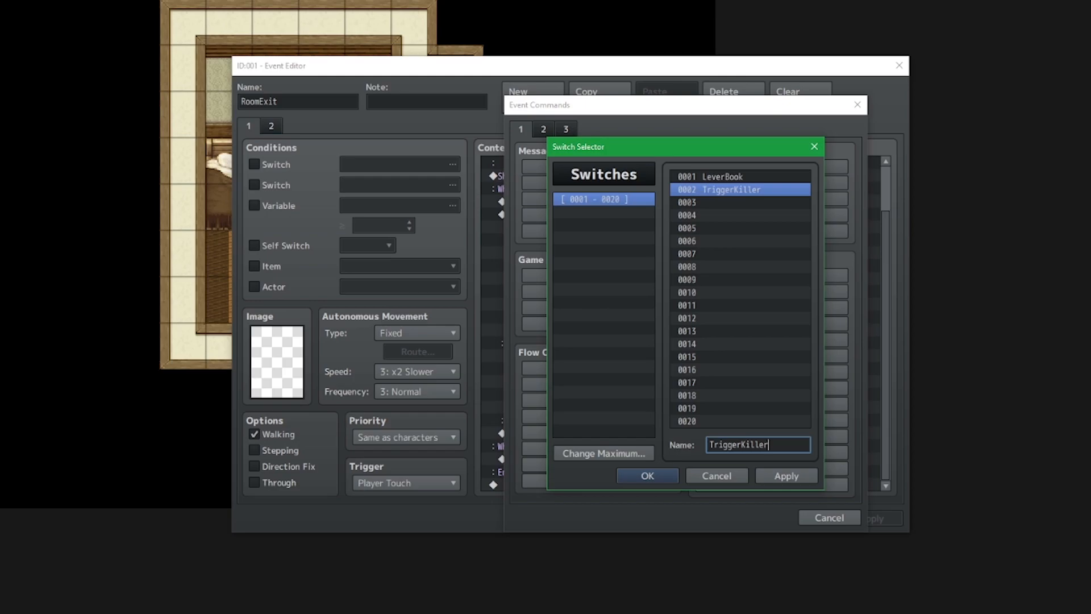
key("Return")
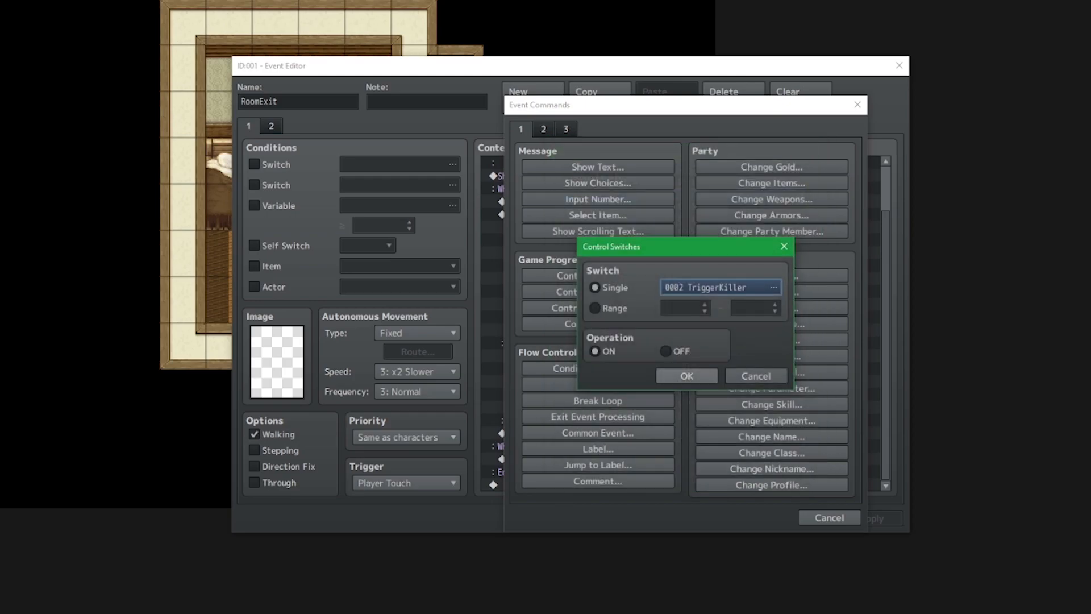
key("Return")
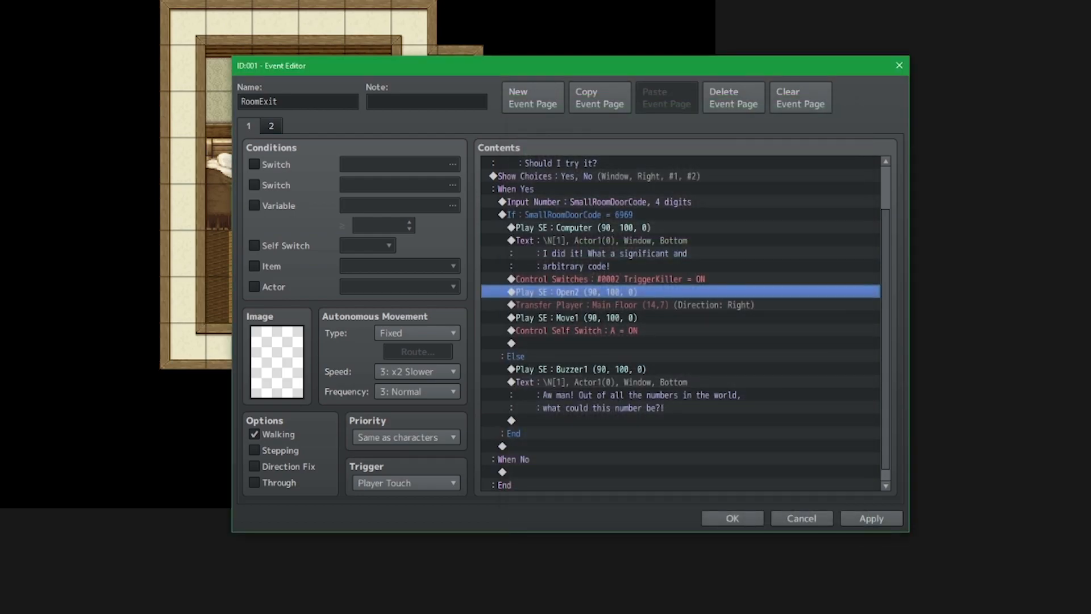
left_click(732, 518)
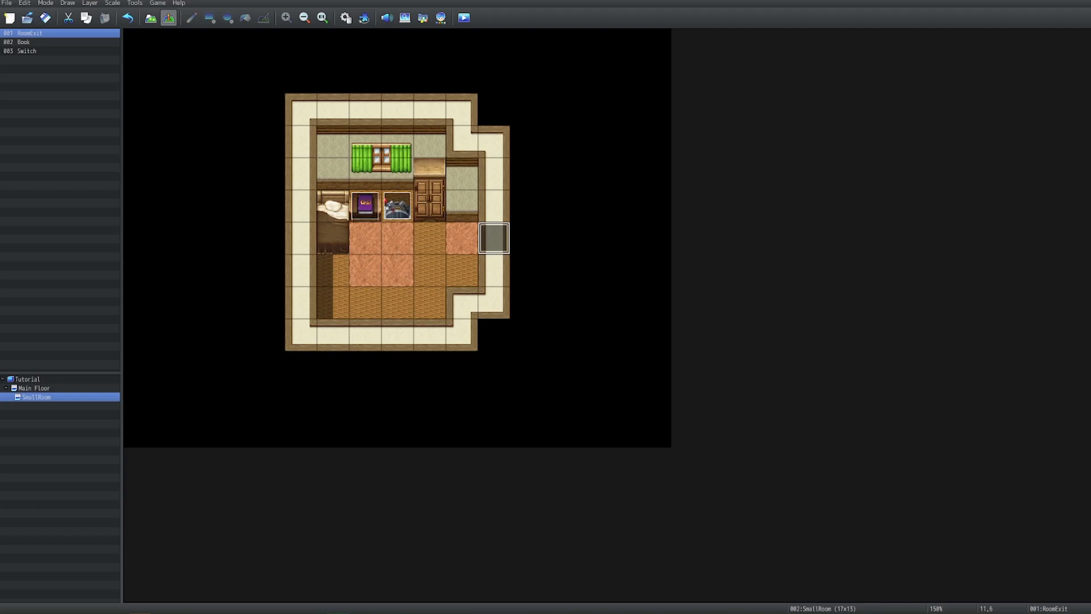
Step: Make the Main Floor's Killer event conditional on switch 0002 TriggerKiller
left_click(34, 388)
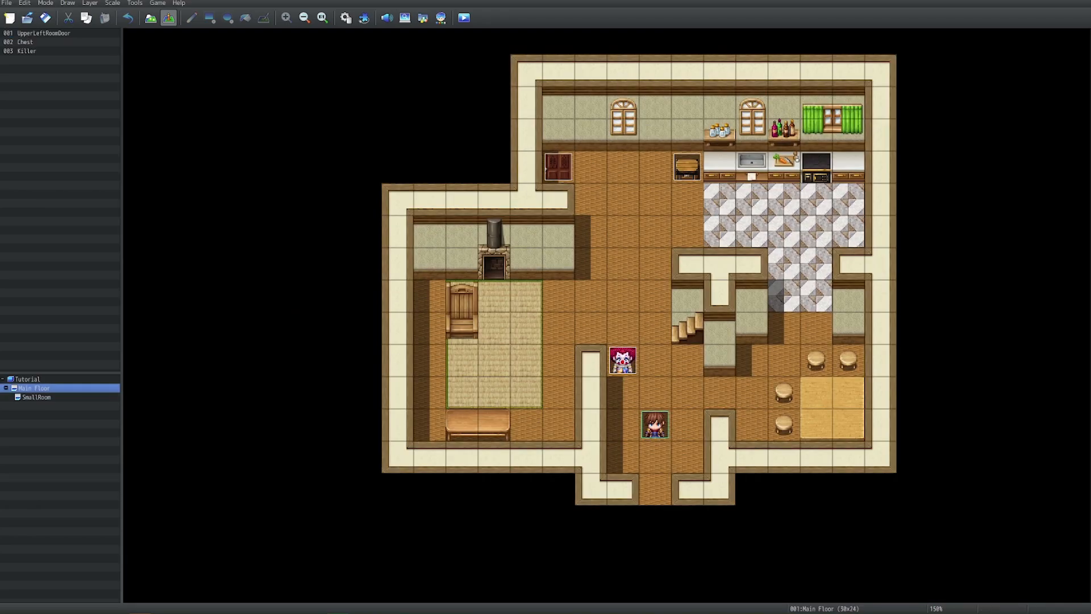
double_click(623, 360)
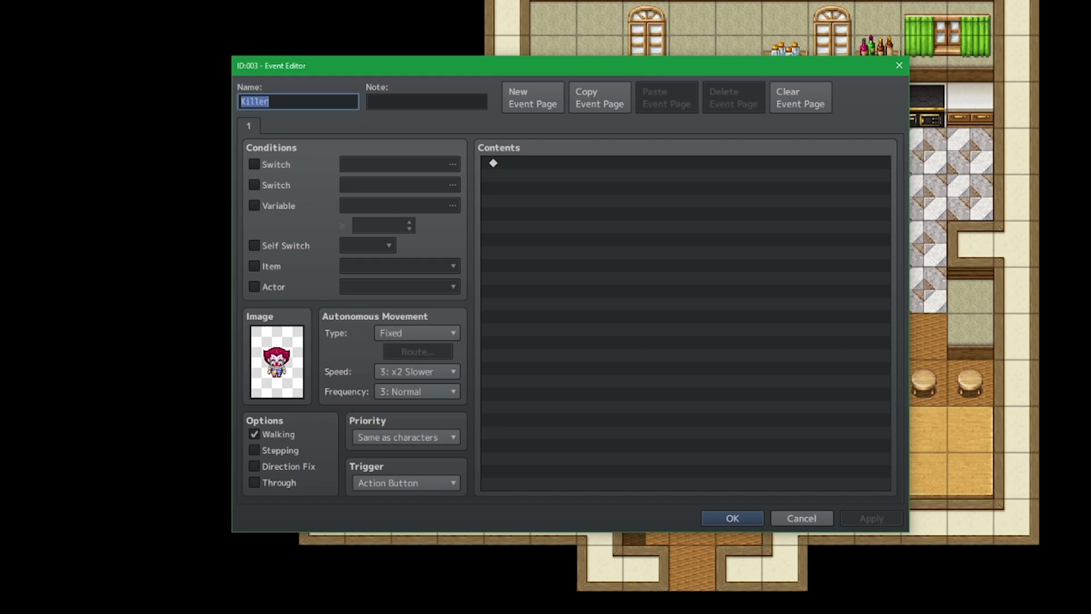
left_click(255, 164)
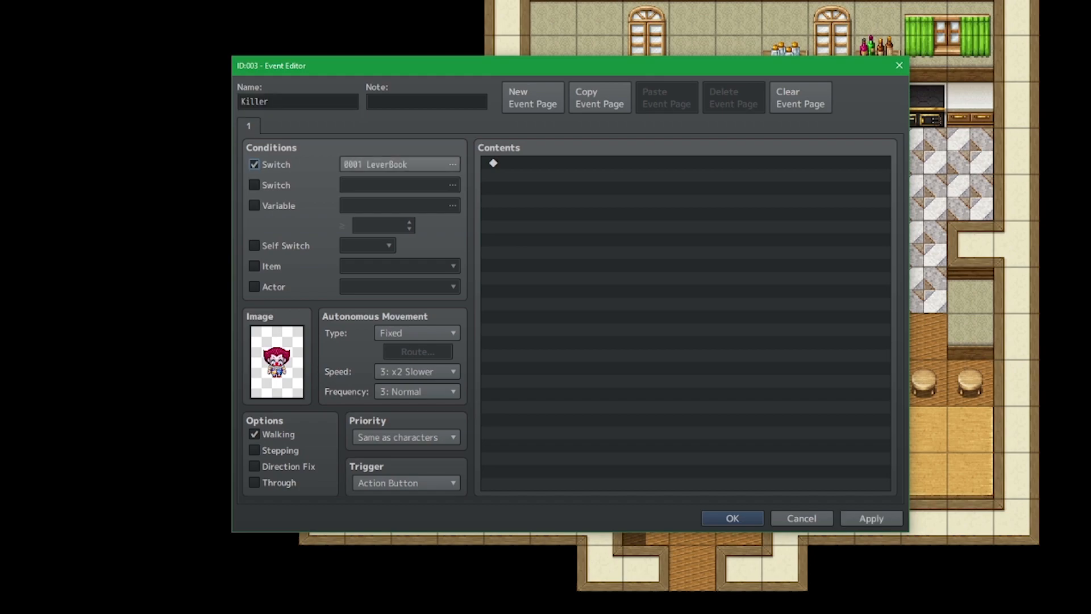
left_click(400, 165)
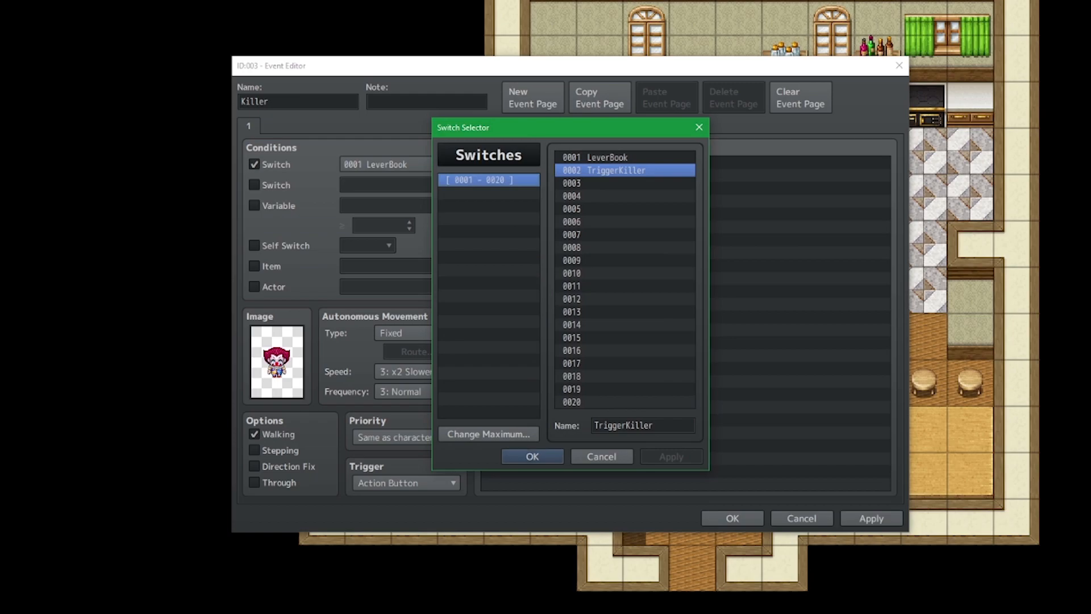
left_click(531, 456)
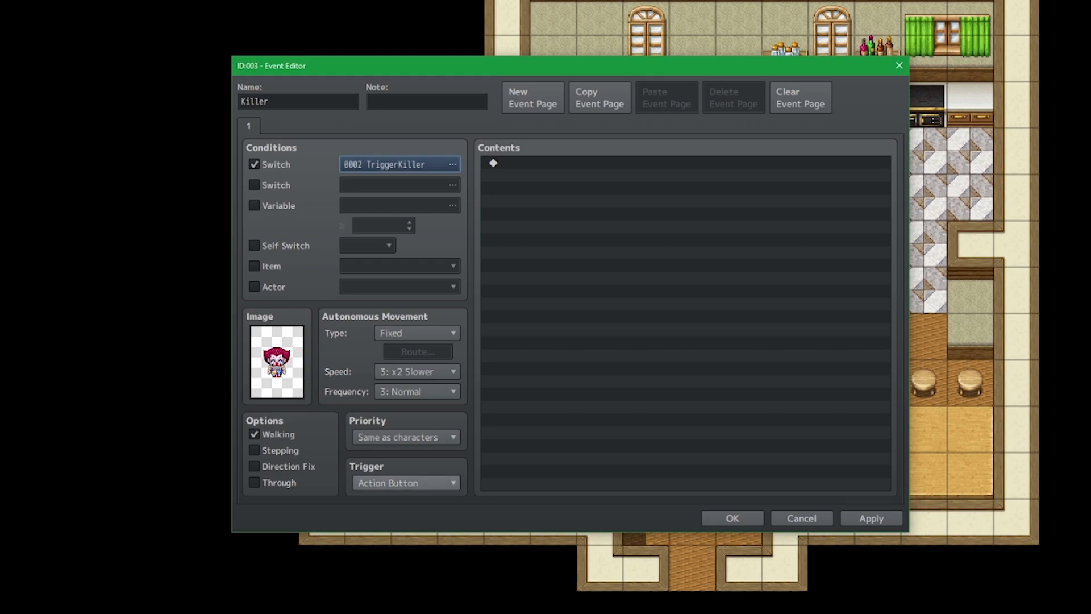
Step: Set the Killer event's trigger to Autorun and apply the change
left_click(406, 483)
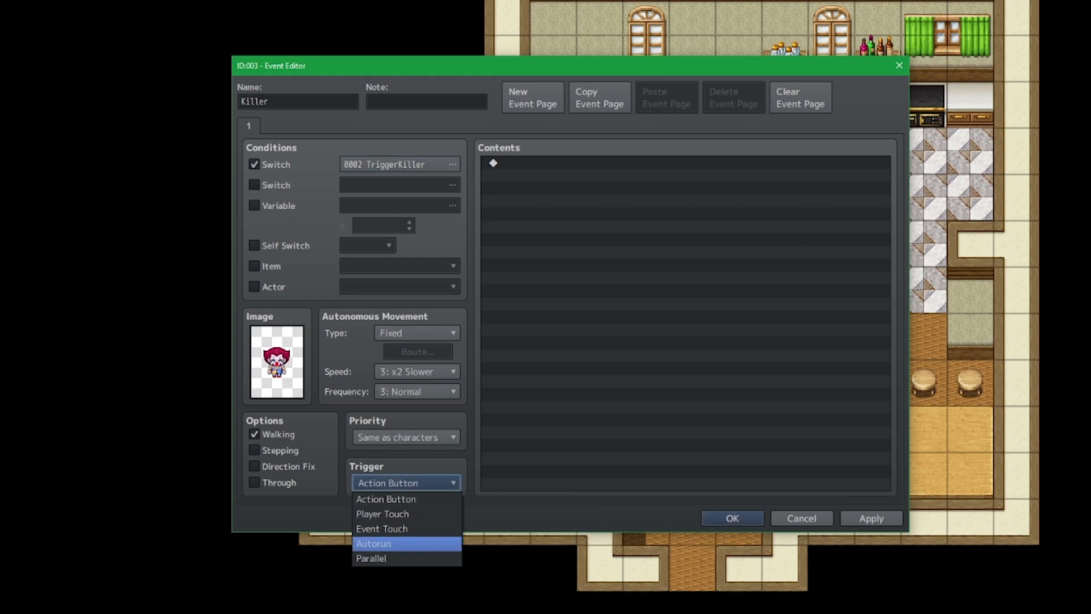
left_click(390, 540)
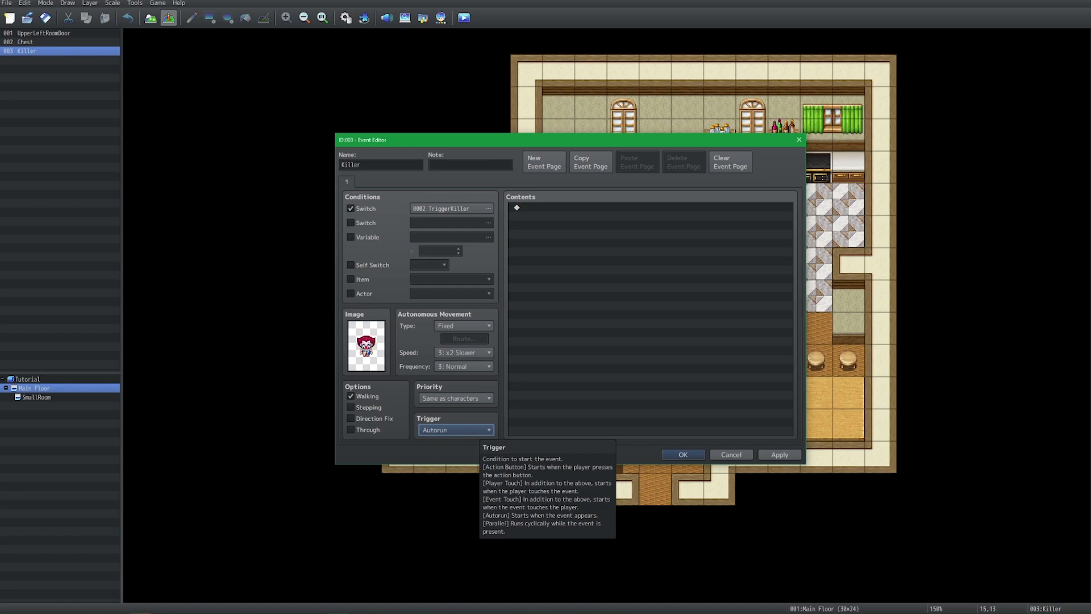
left_click(780, 455)
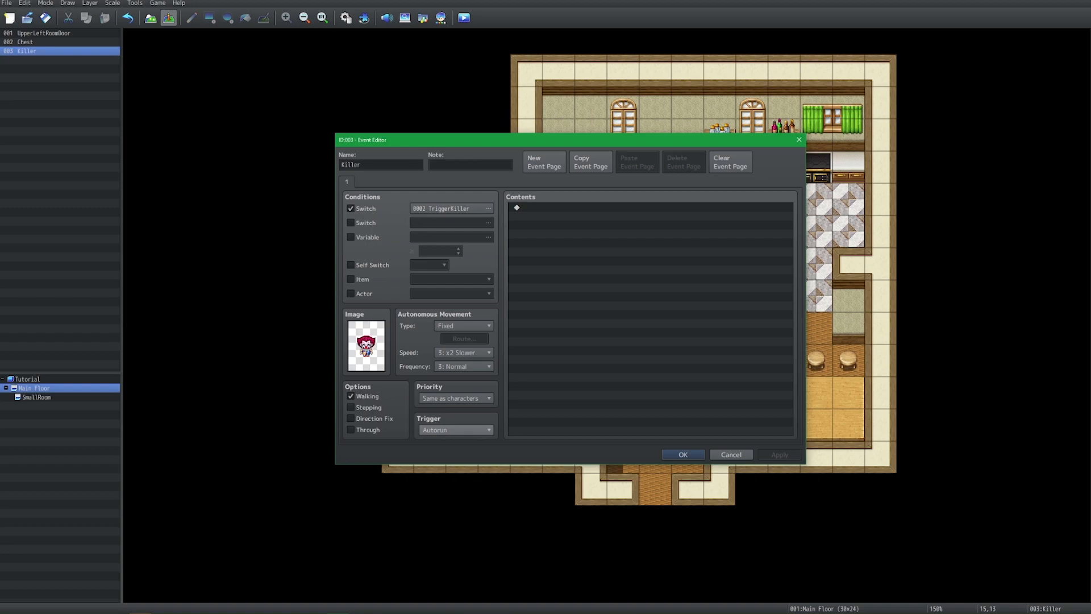
Step: Add a Show Text command to the Killer event with the clown face from SF_Monster and the text "Hello HELLO!"
left_click(455, 430)
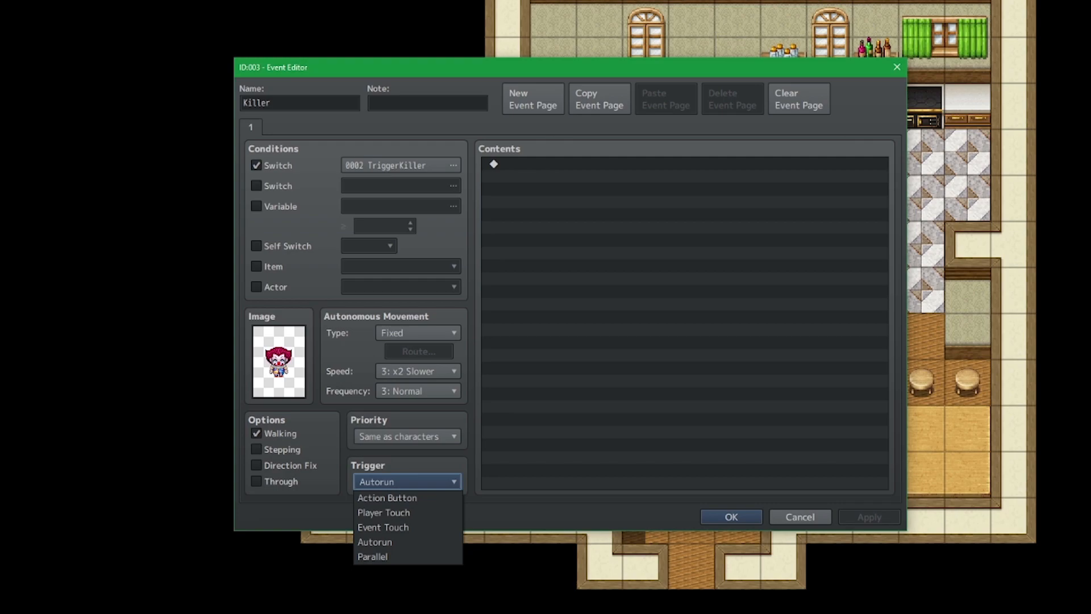
left_click(574, 164)
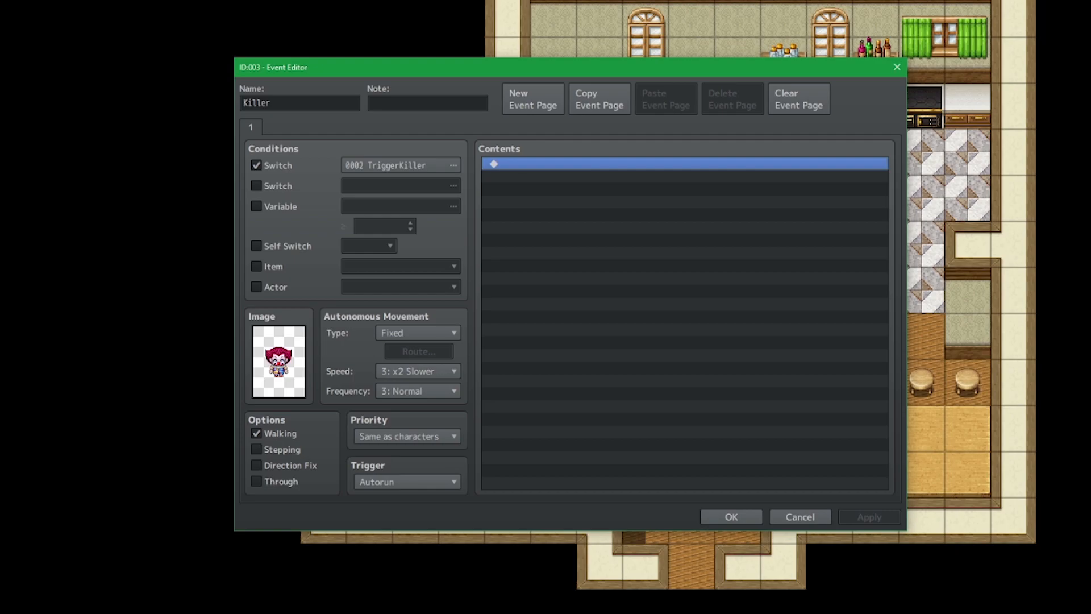
double_click(574, 164)
left_click(598, 167)
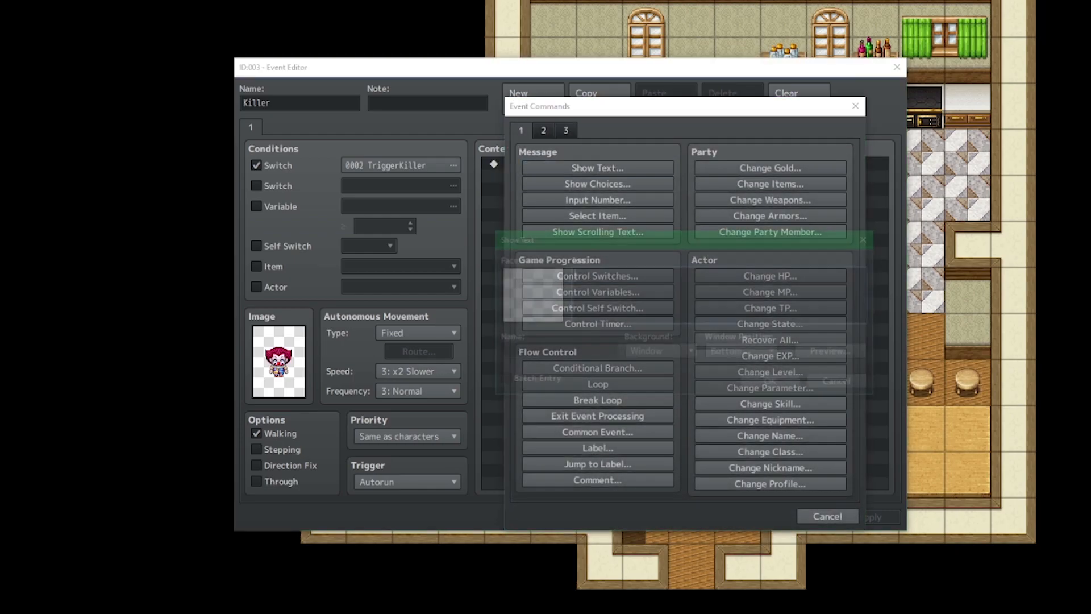
double_click(528, 295)
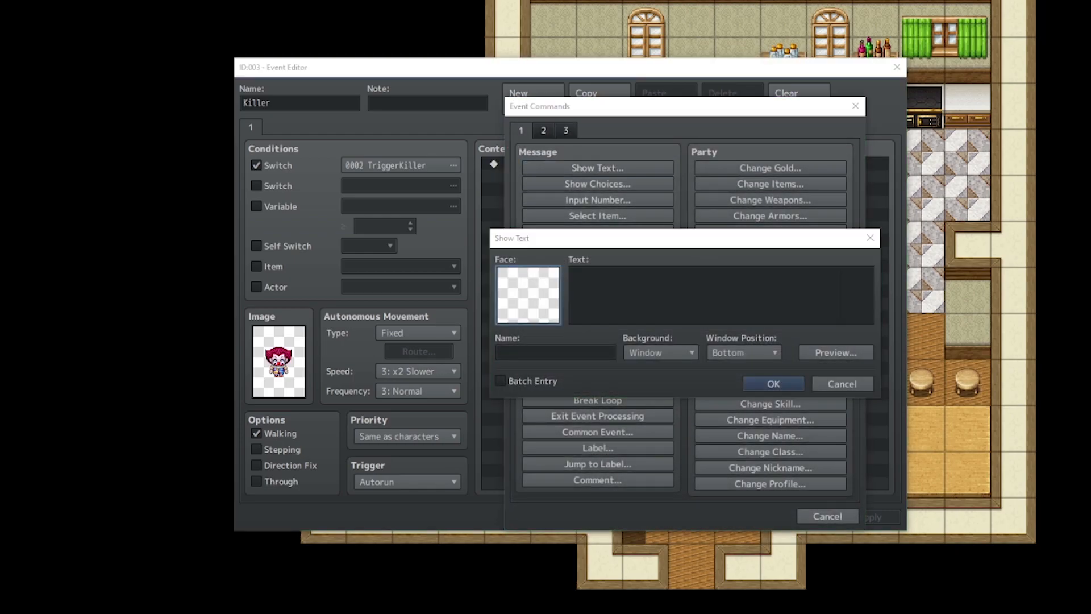
left_click(483, 369)
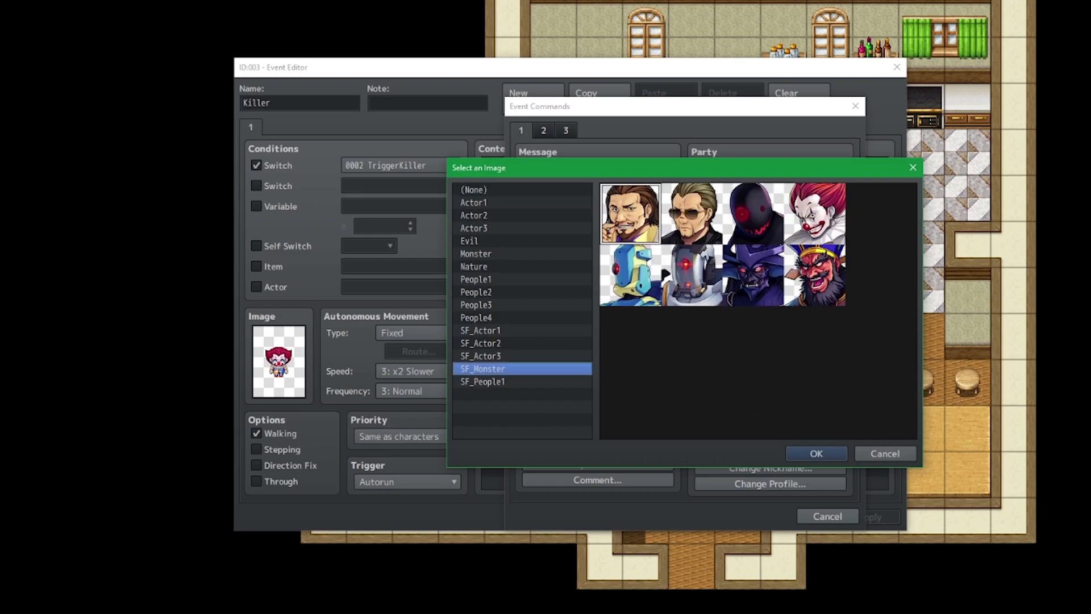
double_click(815, 214)
left_click(682, 295)
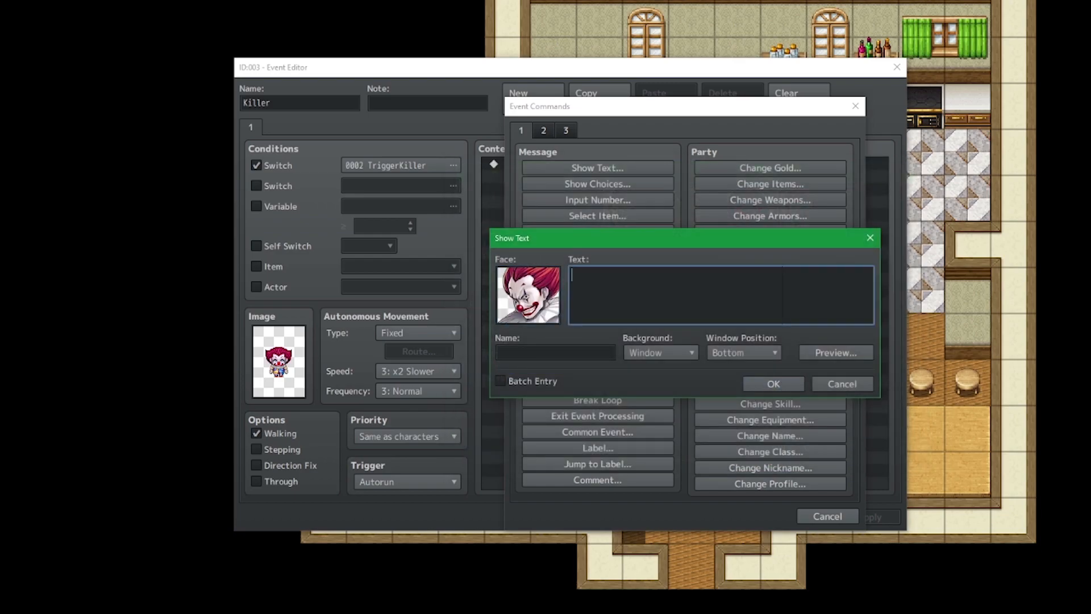
type("Hello HELLO!")
left_click(774, 384)
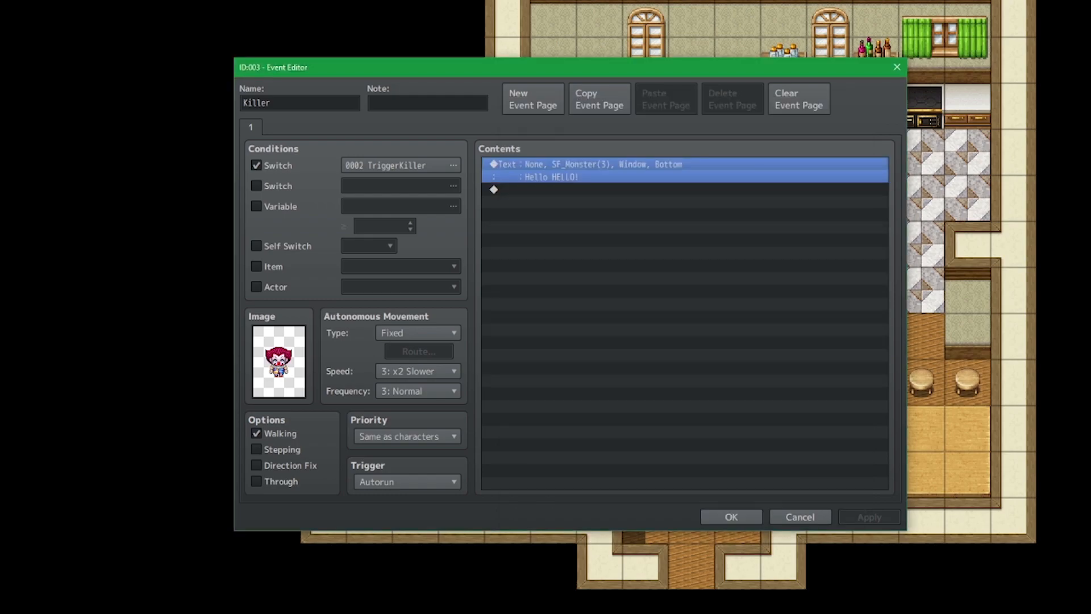
Step: Duplicate the clown's "Hello HELLO!" message and change the copy's text to "I'M GONNA KILL YOU!"
key("ctrl+v")
key("space")
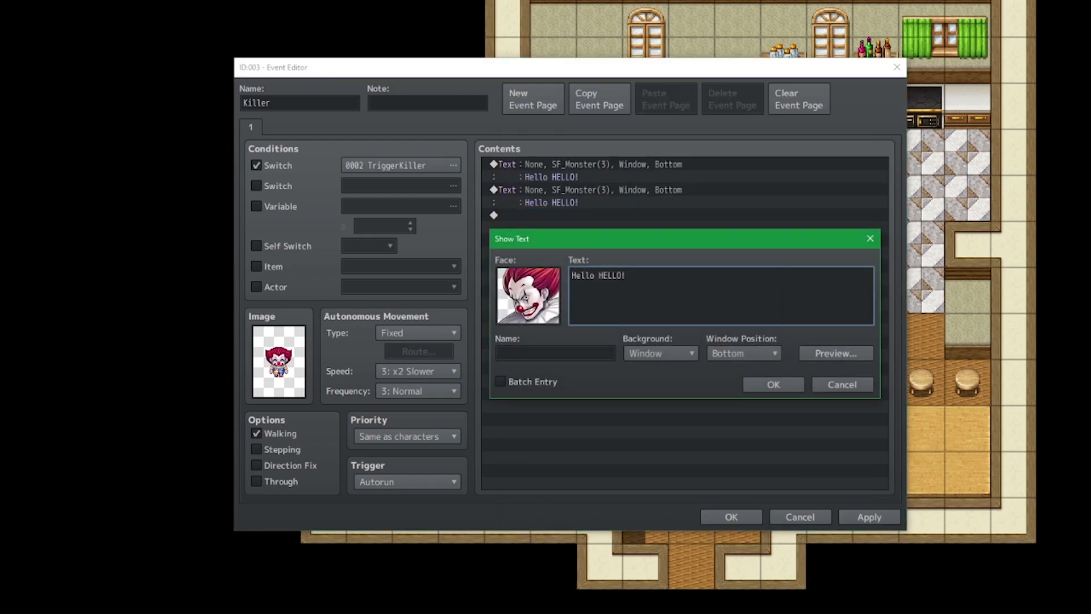
key("ctrl+a")
key("BackSpace")
type("I'M GONNA KILL YOU!")
left_click(774, 384)
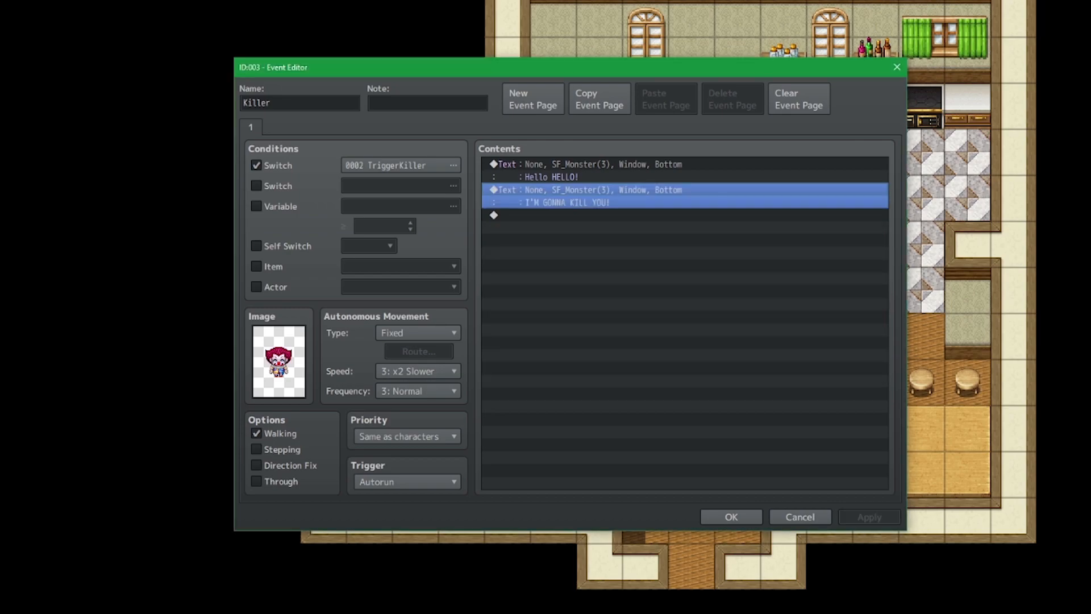
Step: Duplicate the "I'M GONNA KILL YOU!" message and give the copy the first Actor1 face and the speaker name \n[1]
left_click(408, 481)
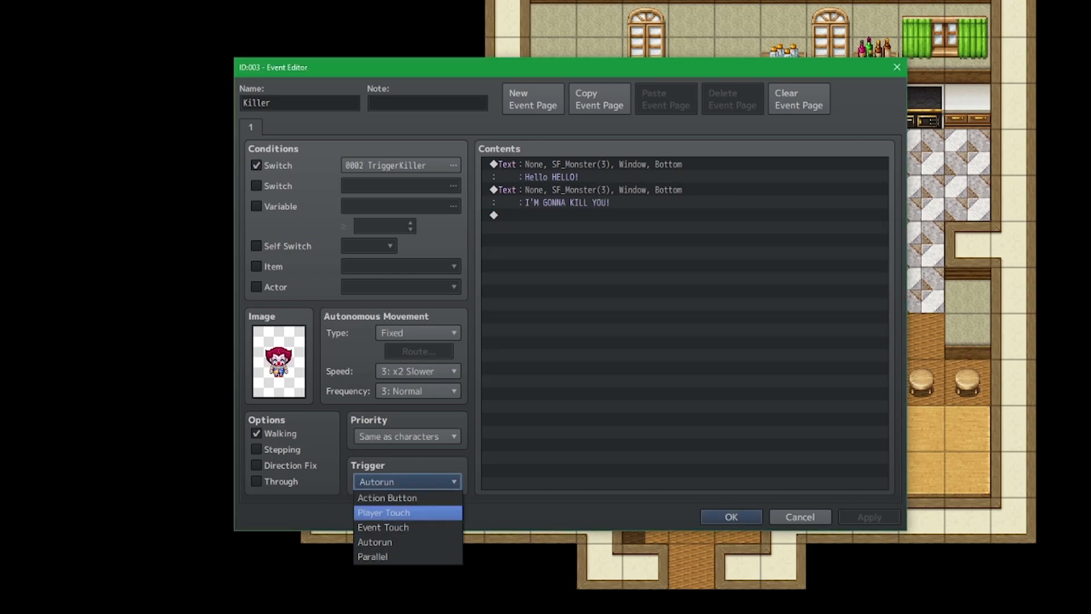
left_click(625, 215)
left_click(625, 200)
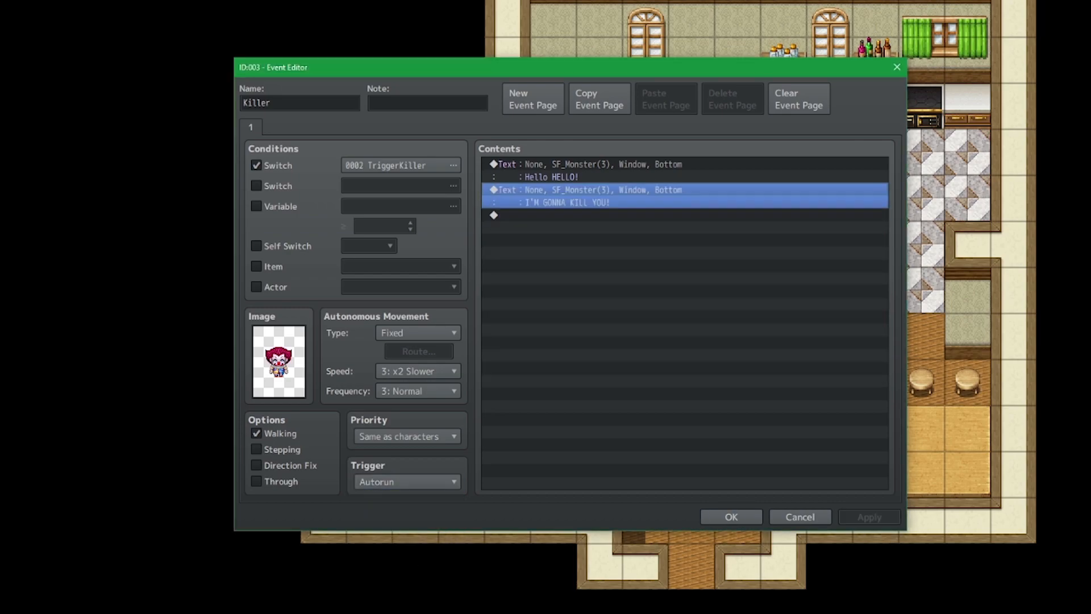
key("ctrl+c")
key("ctrl+v")
key("Return")
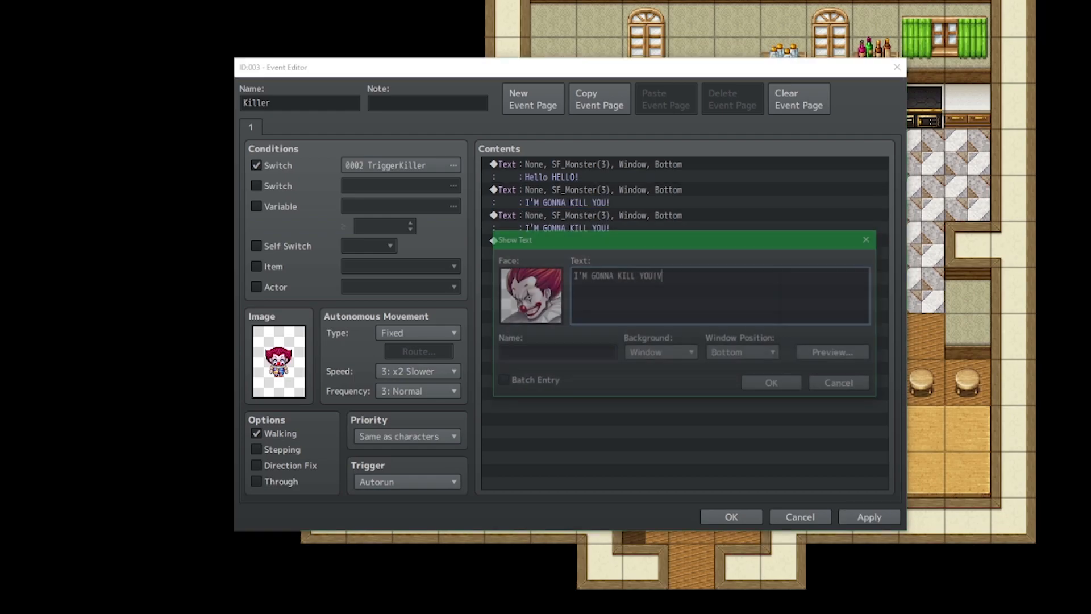
double_click(528, 294)
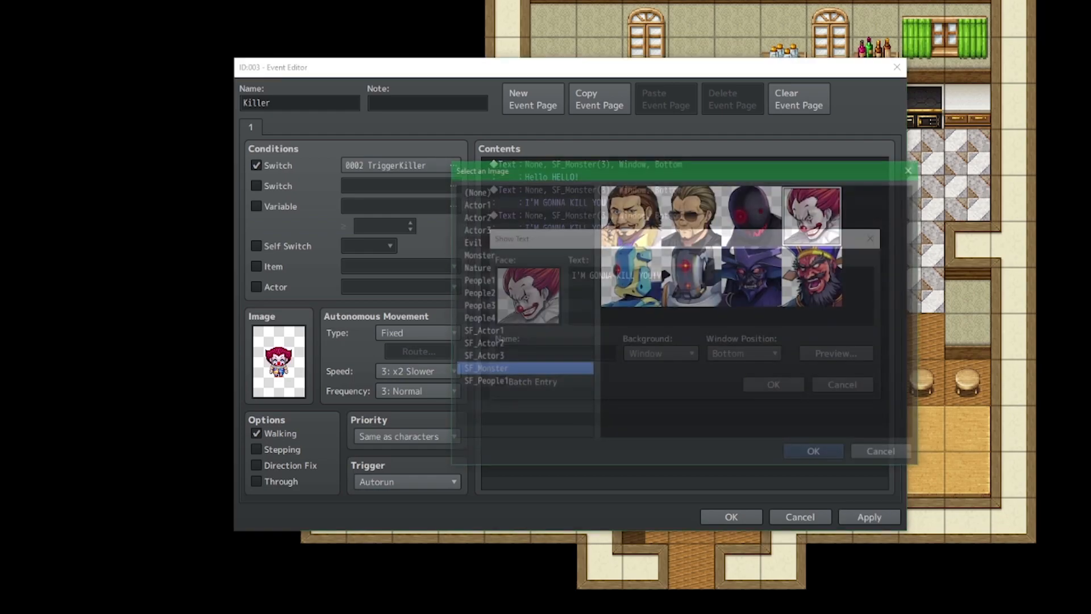
left_click(474, 203)
double_click(630, 214)
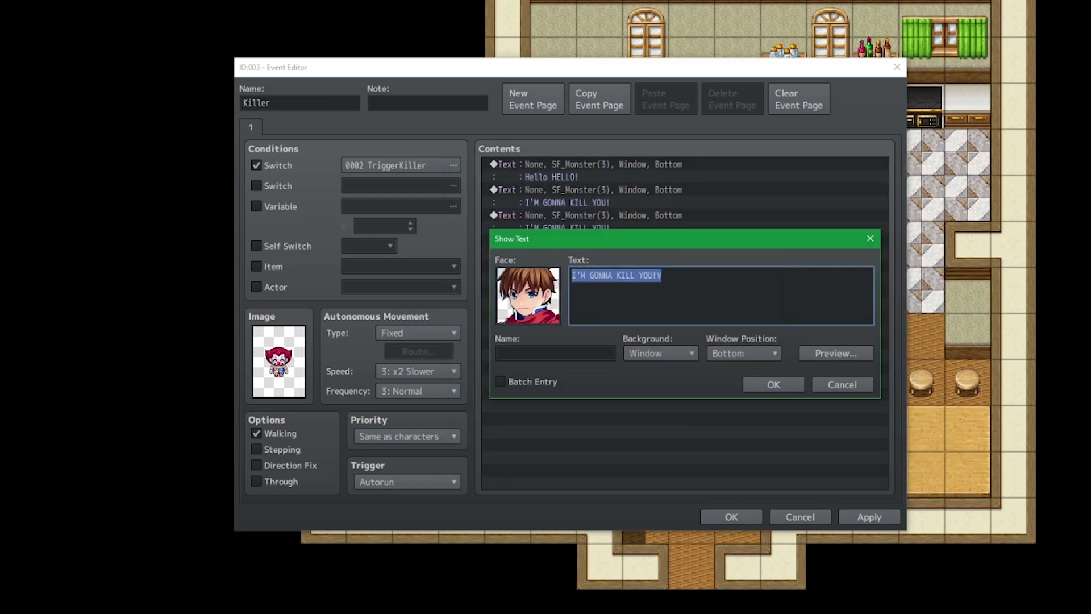
left_click(555, 353)
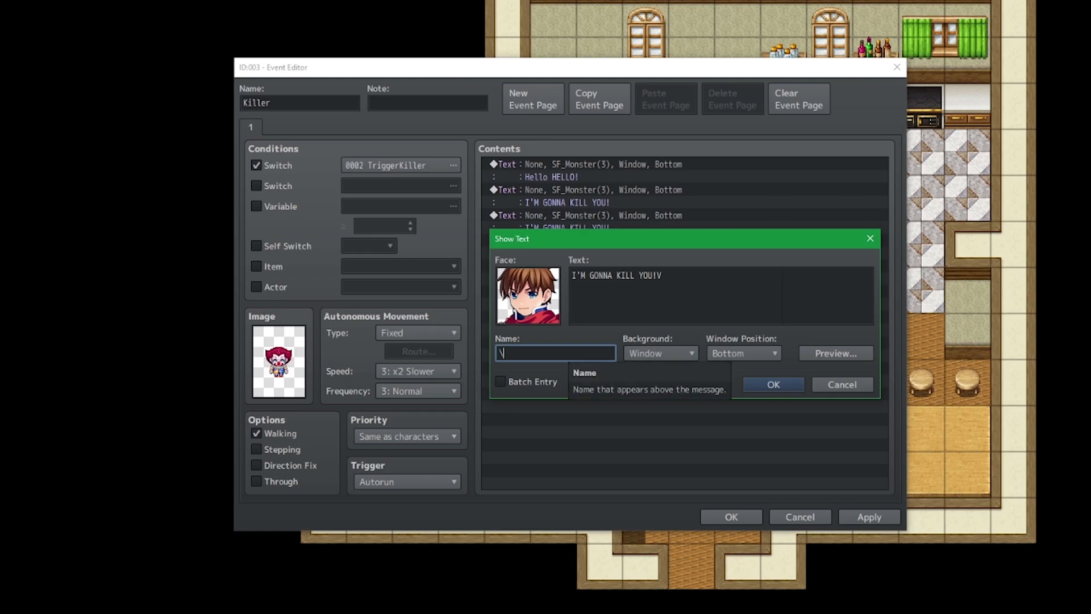
Step: Replace the \n[1] message's text with "I know this clown! If we manage to run for 10 seconds, he'll just dissapear!"
mouse_move(633, 307)
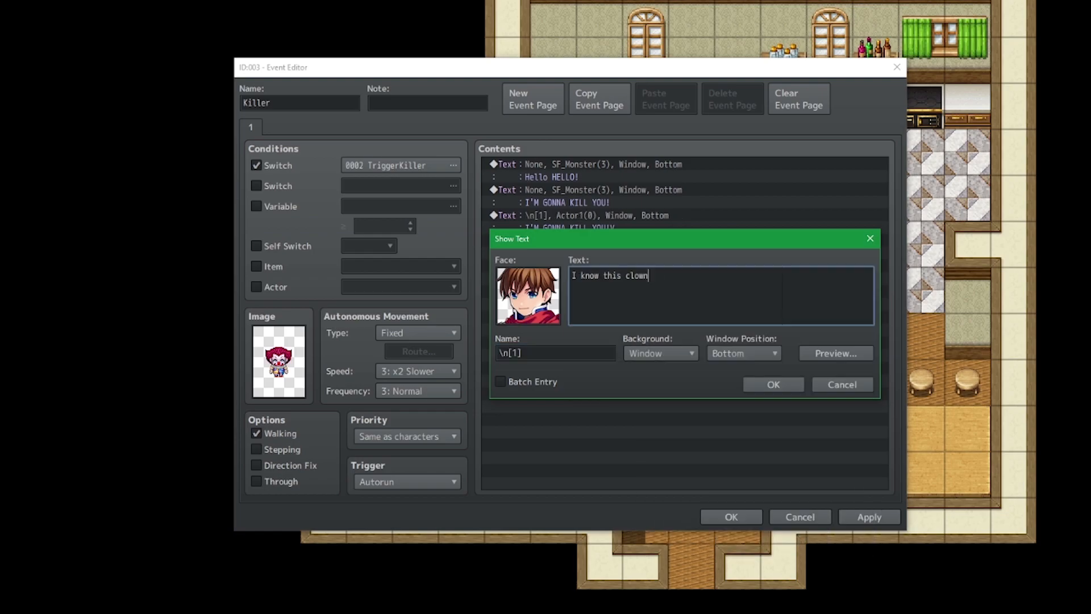
type("If we wmanage to run for 10 seconds, he")
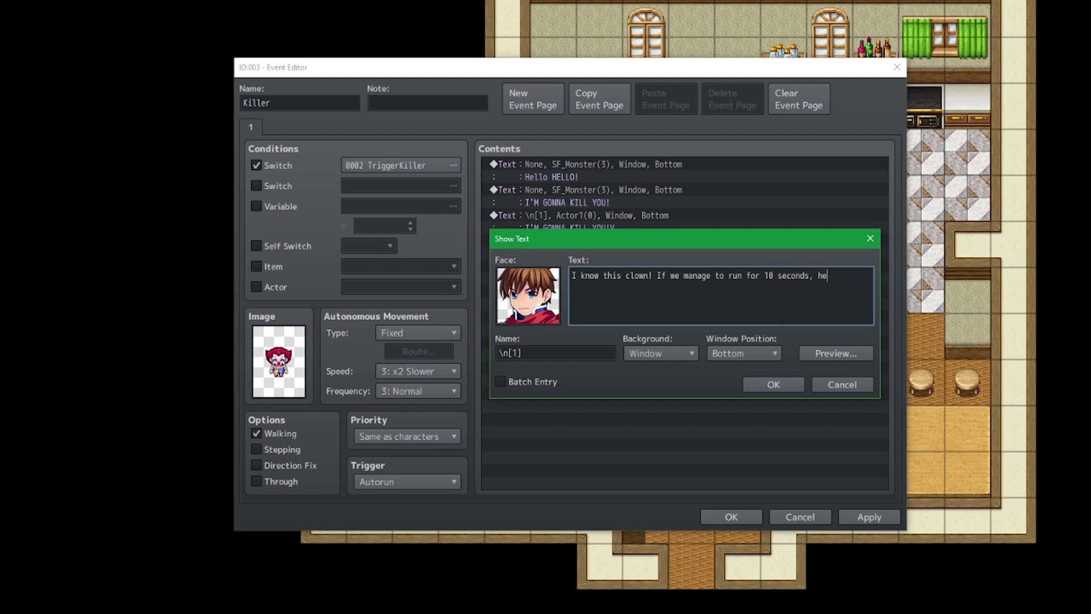
type("'ll just dissapear!")
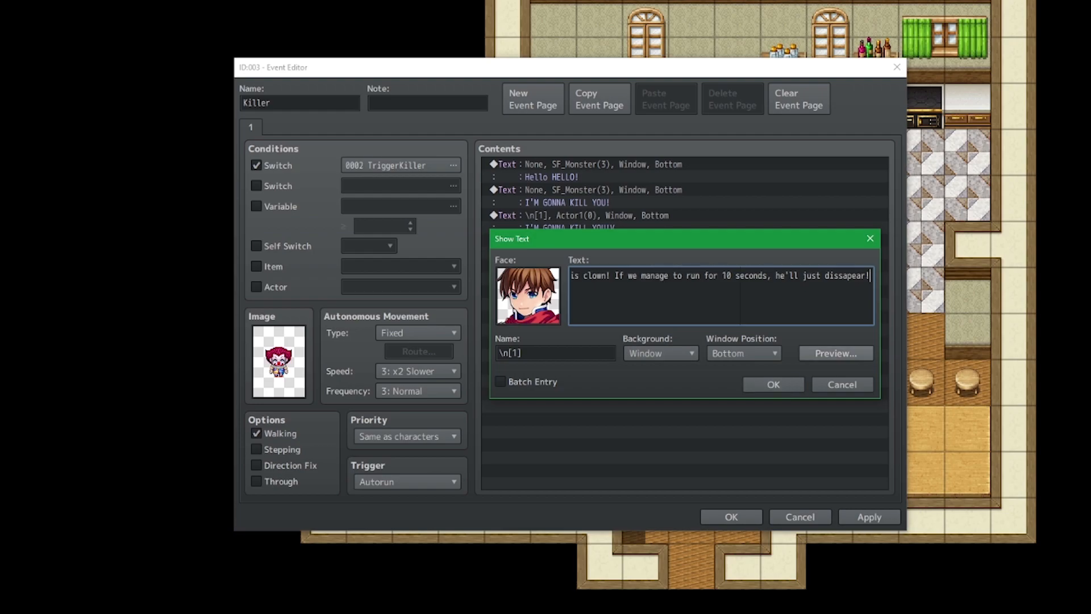
Step: Preview the \n[1] message, insert a line break before "10 seconds", and apply the event changes
left_click(836, 353)
left_click(909, 377)
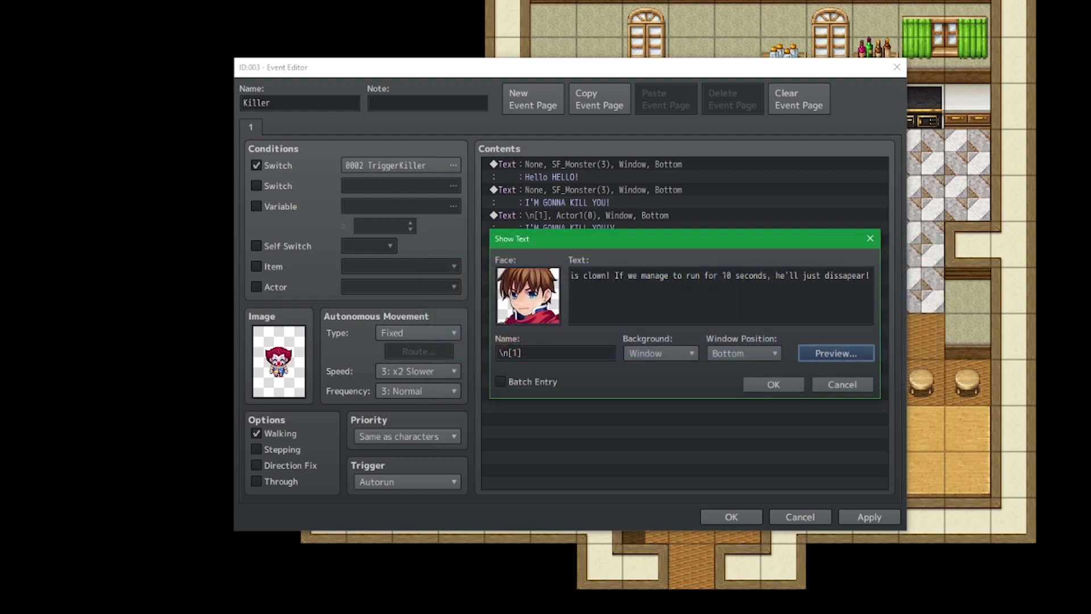
left_click(722, 276)
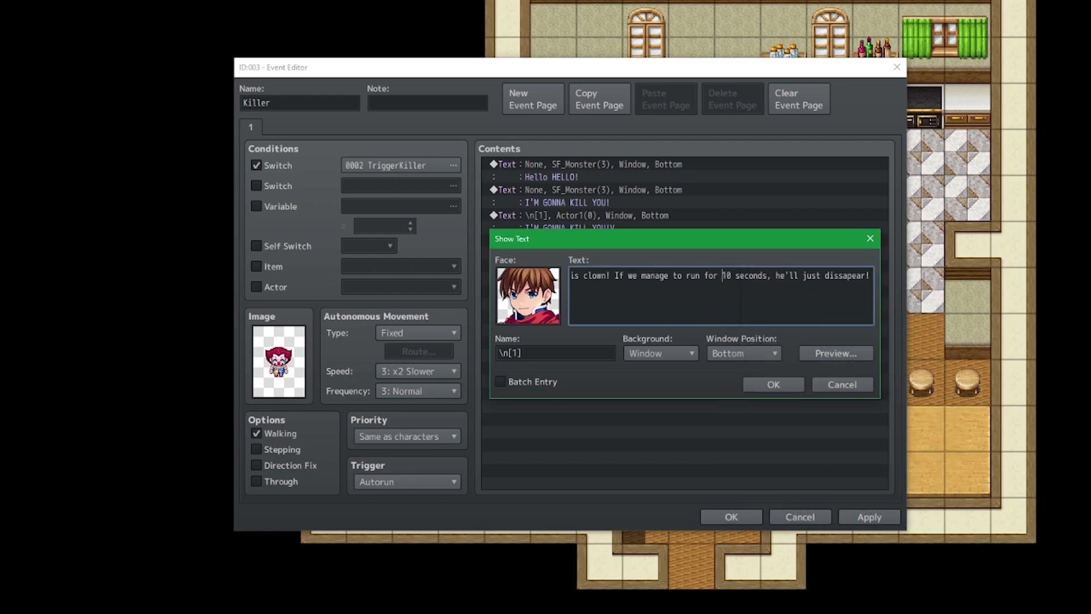
key("Return")
left_click(835, 353)
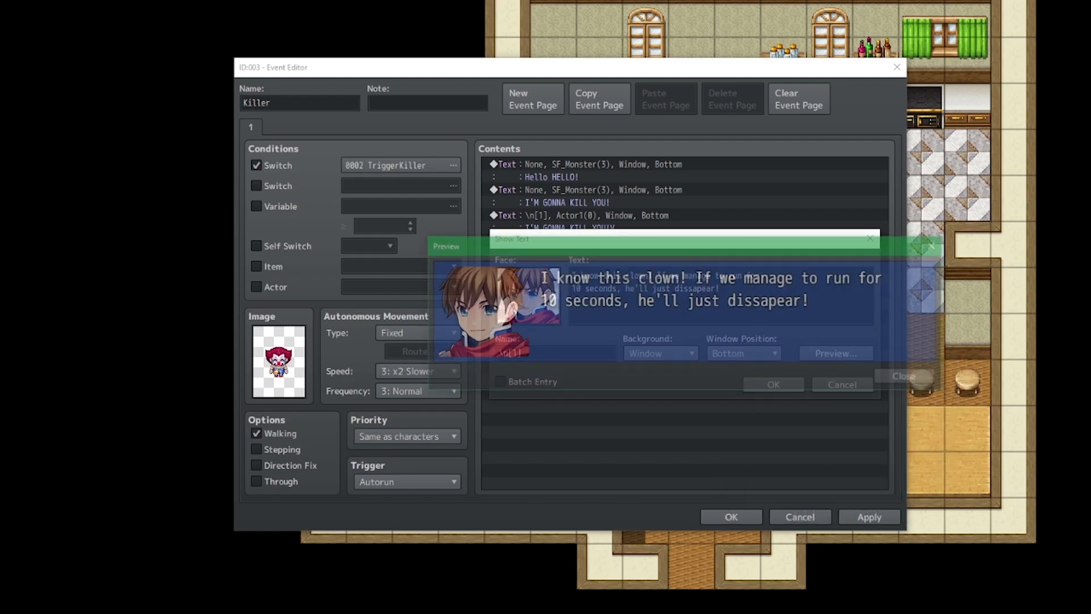
left_click(908, 377)
left_click(773, 384)
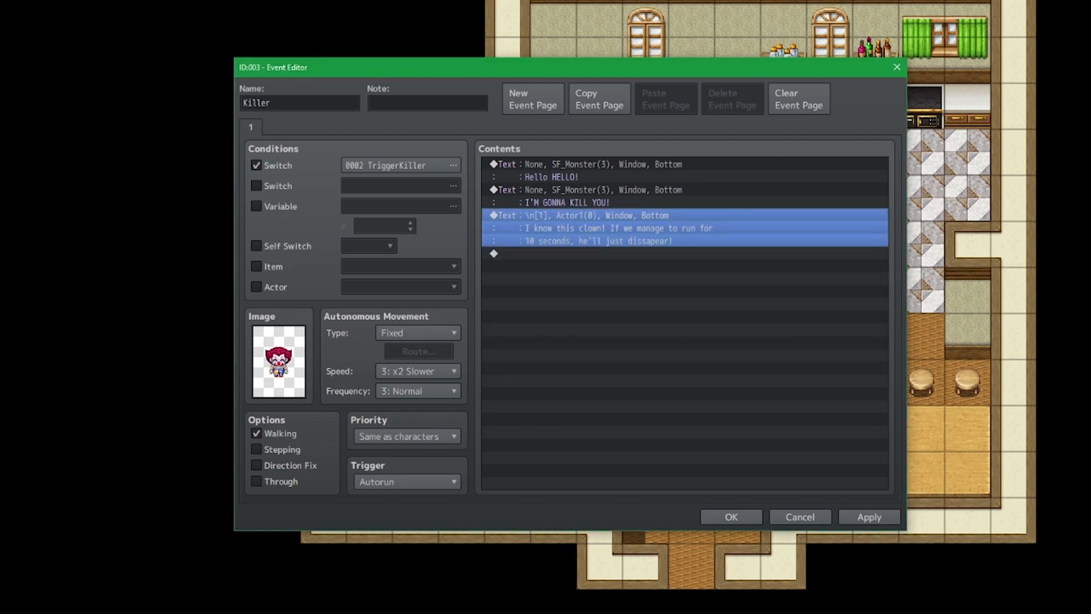
left_click(869, 517)
Step: Duplicate the \n[1] message and change the copy's text to "Time to get moving!"
double_click(739, 229)
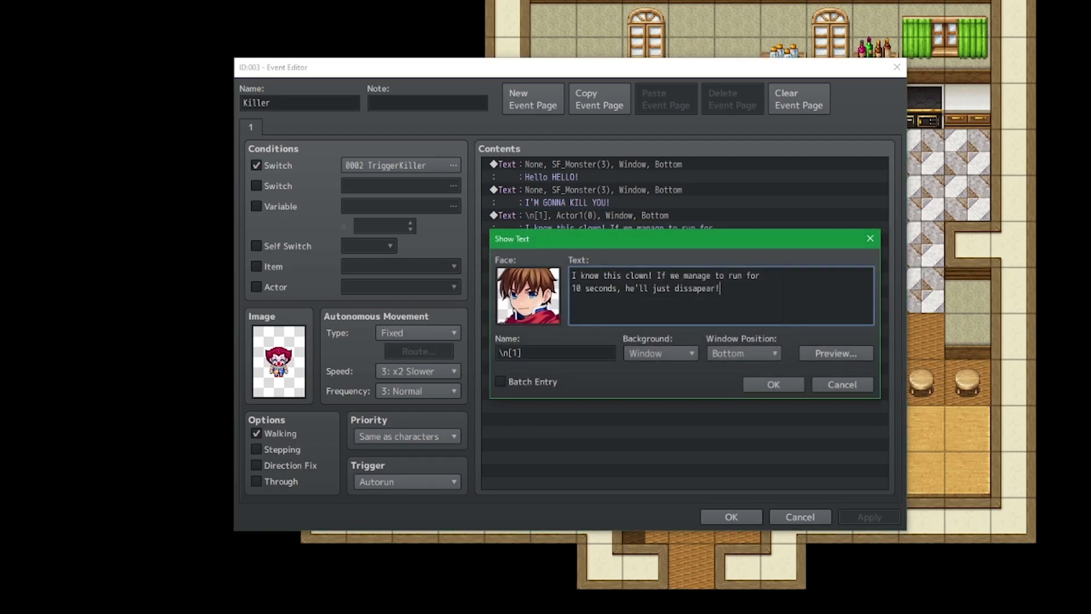
left_click(843, 385)
key("ctrl+v")
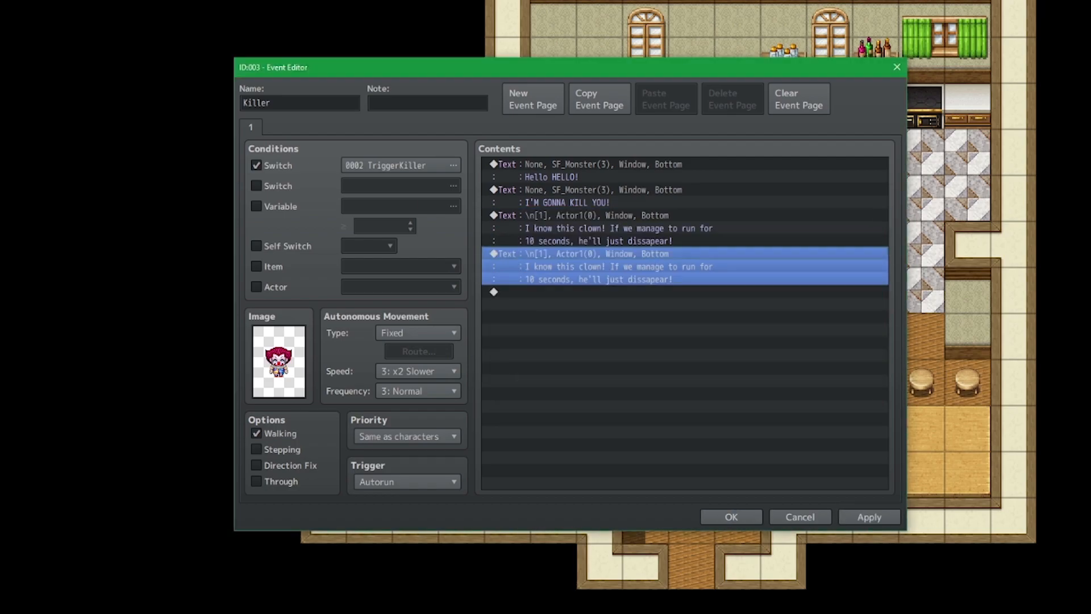
key("space")
key("ctrl+a")
type("Time")
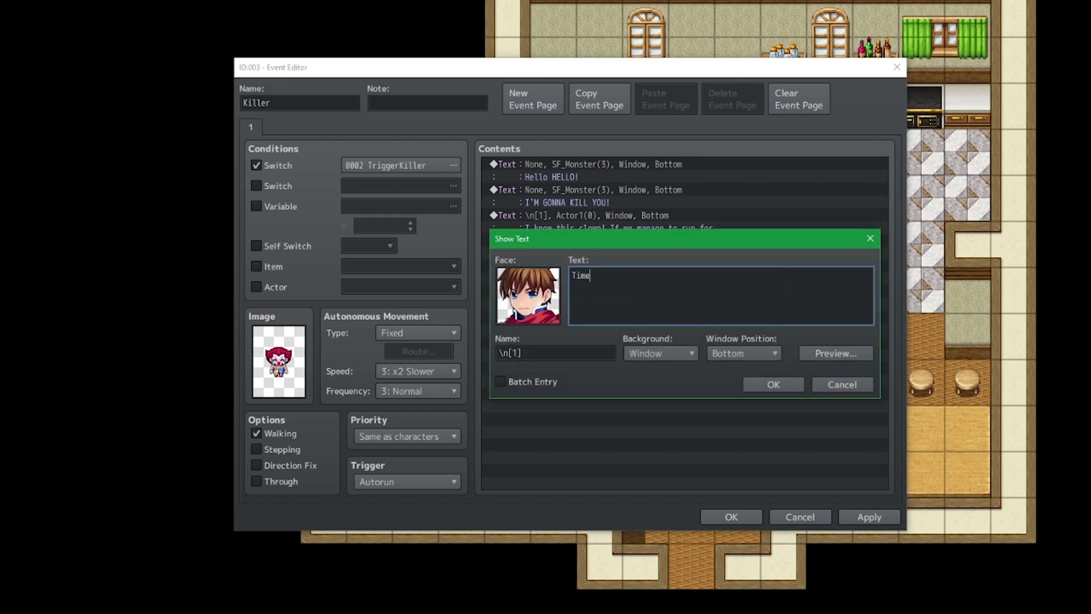
type(" to get moving!")
key("ctrl+Return")
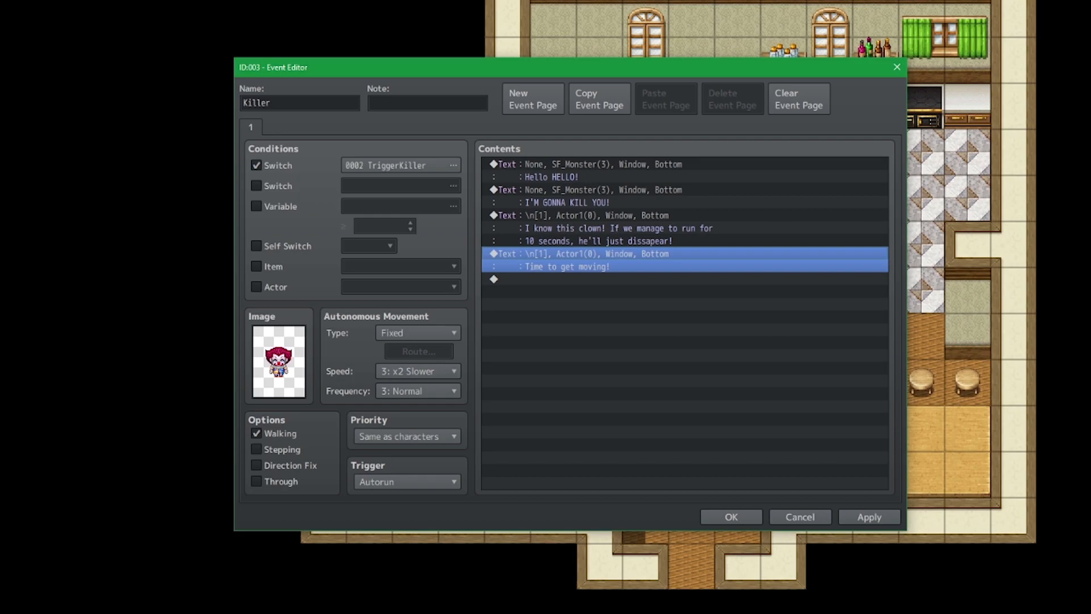
Step: After the last message, add a Control Self Switch command turning A ON and apply the change
double_click(698, 279)
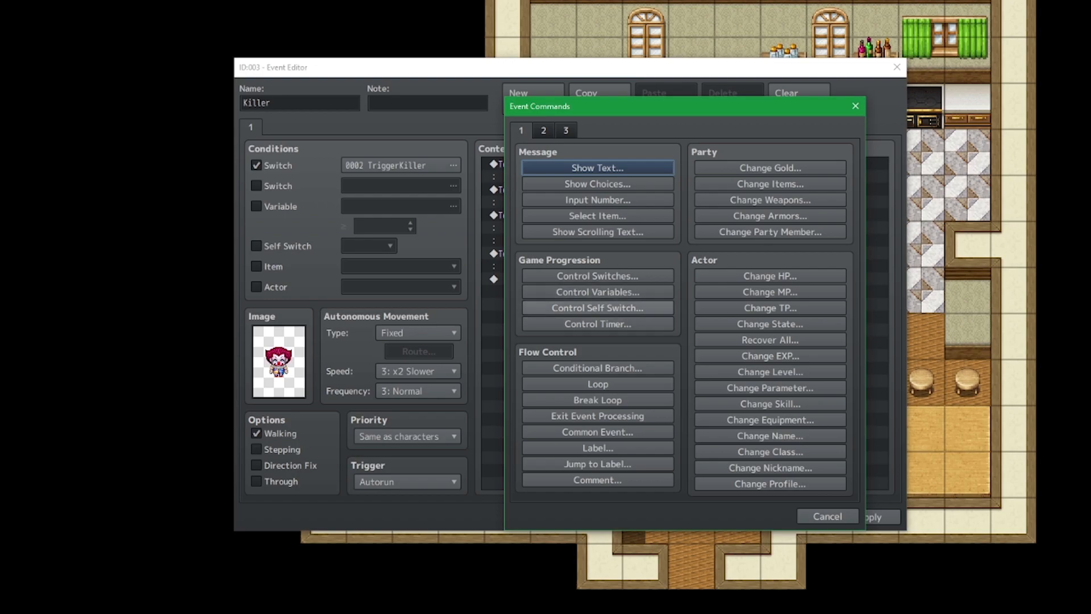
left_click(598, 308)
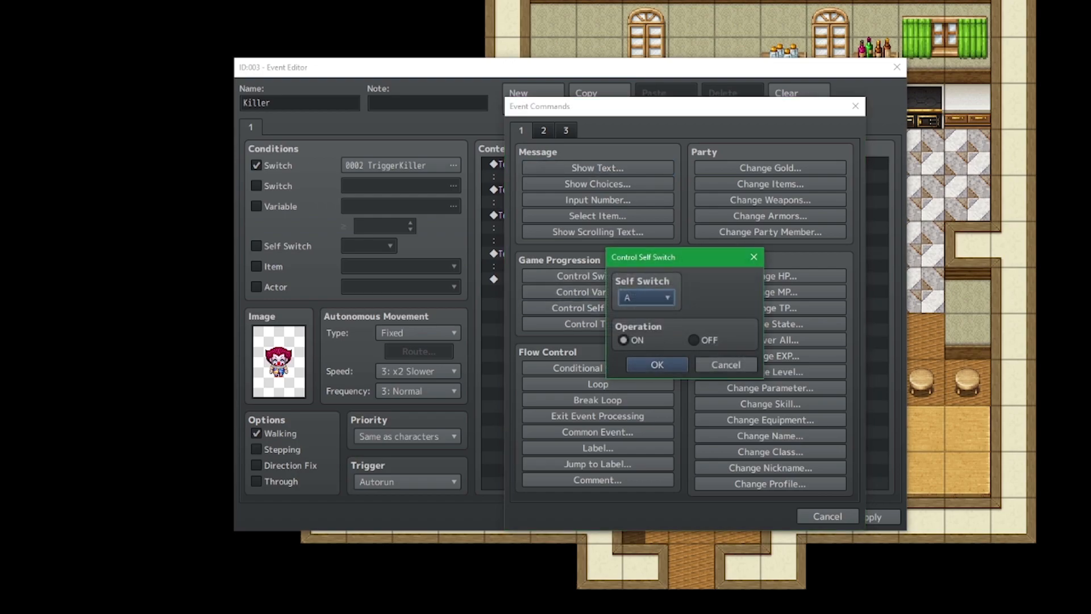
left_click(654, 364)
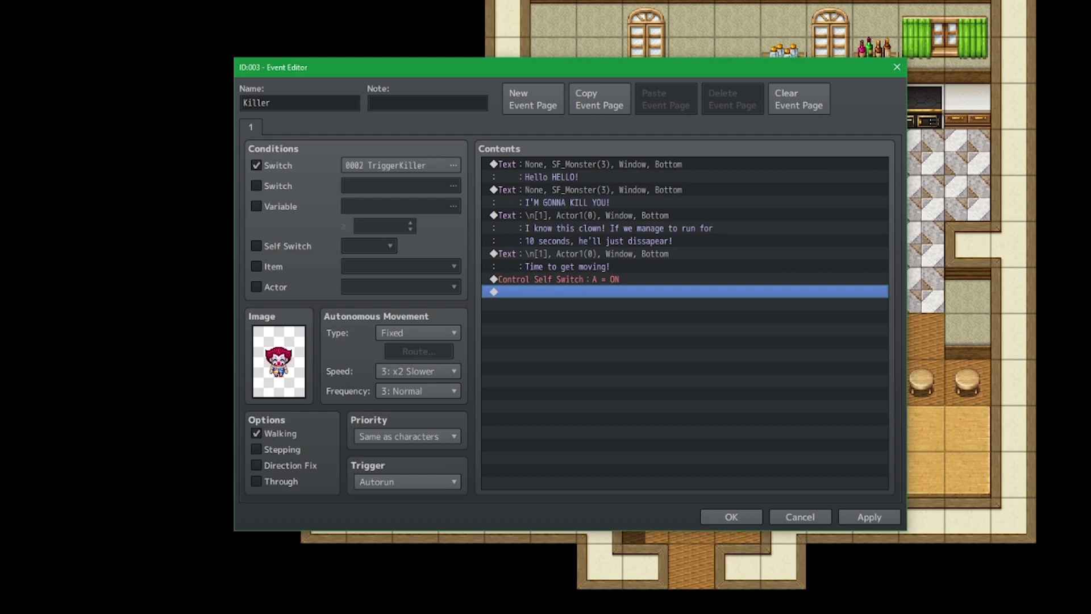
left_click(869, 516)
left_click(574, 292)
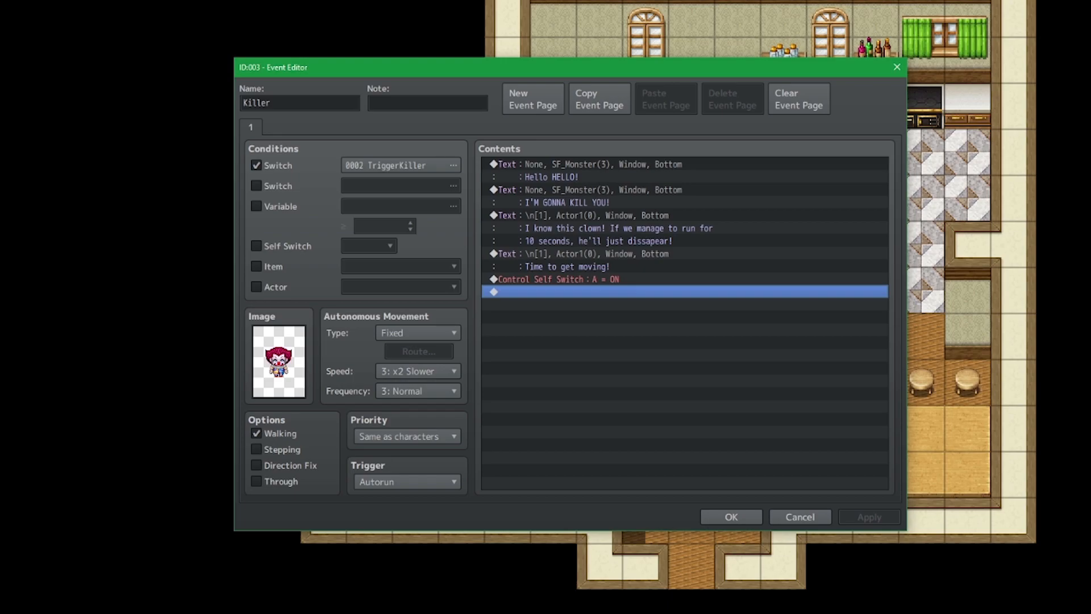
Step: Copy the Killer event's page and paste it as a second event page
left_click(599, 99)
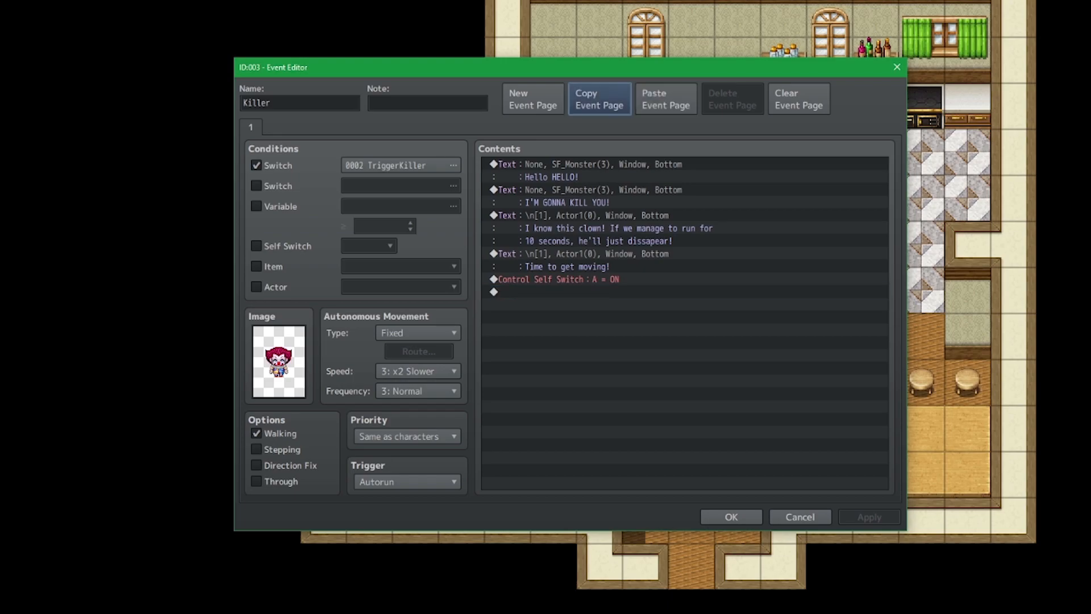
left_click(666, 99)
left_click(685, 291)
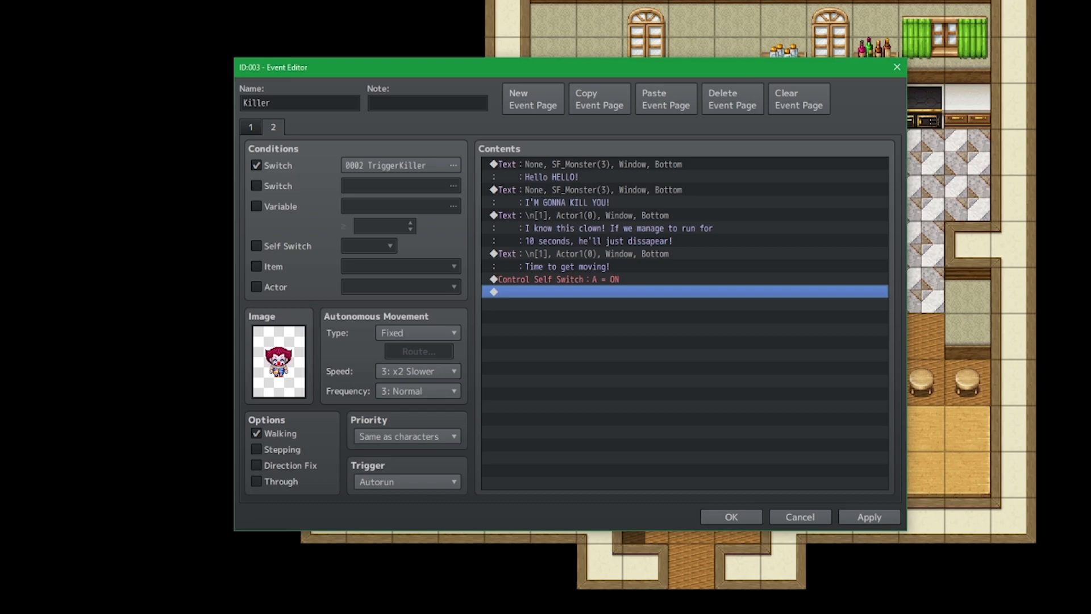
Step: Delete all commands on the Killer event's page 2 and make the page conditional on Self Switch A
key("ctrl+a")
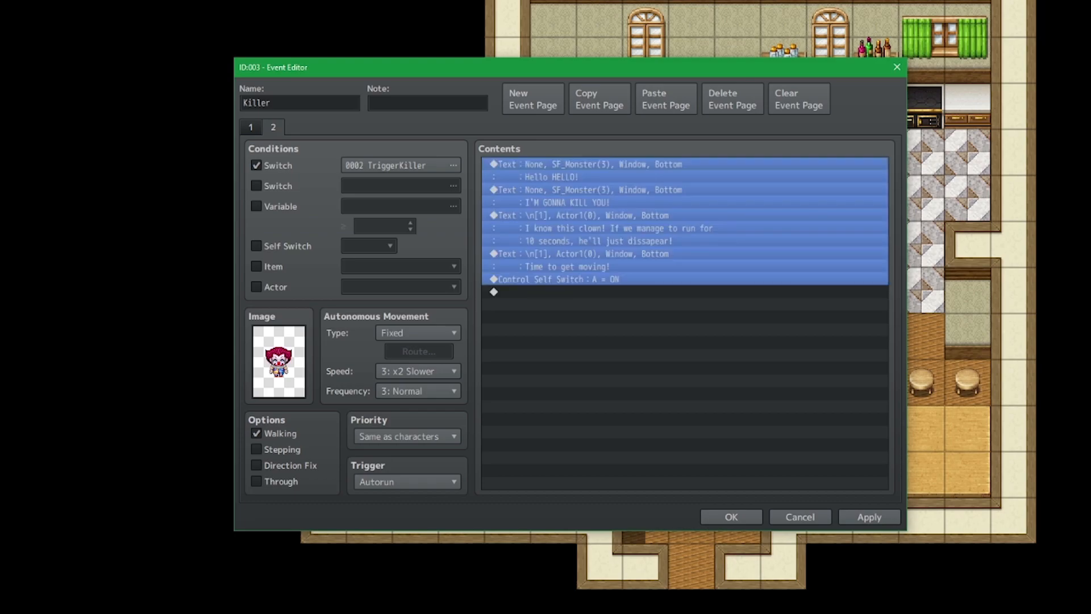
key("Delete")
left_click(256, 246)
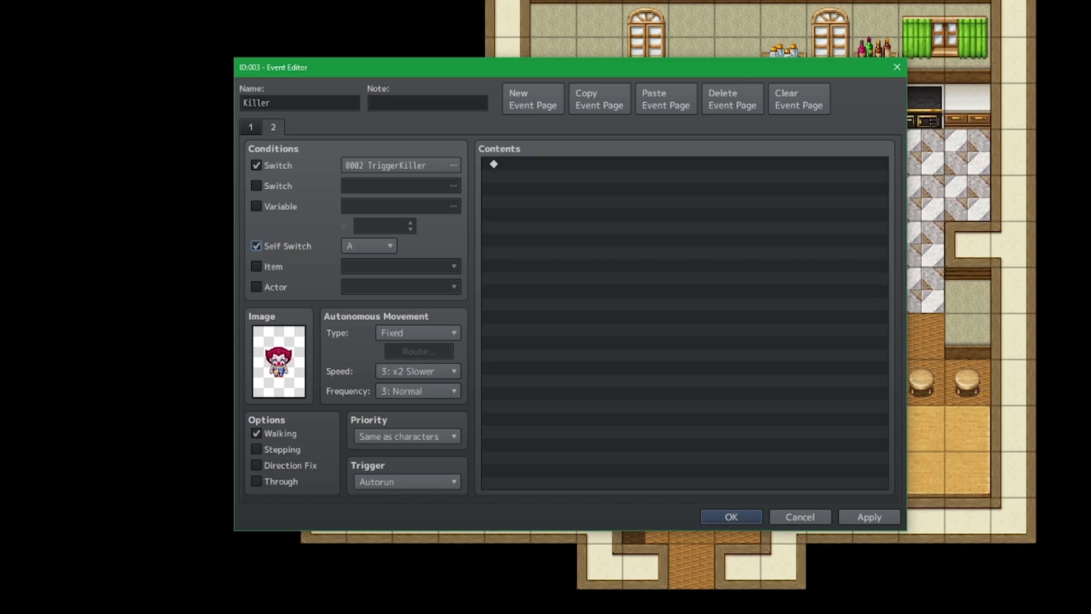
left_click(250, 127)
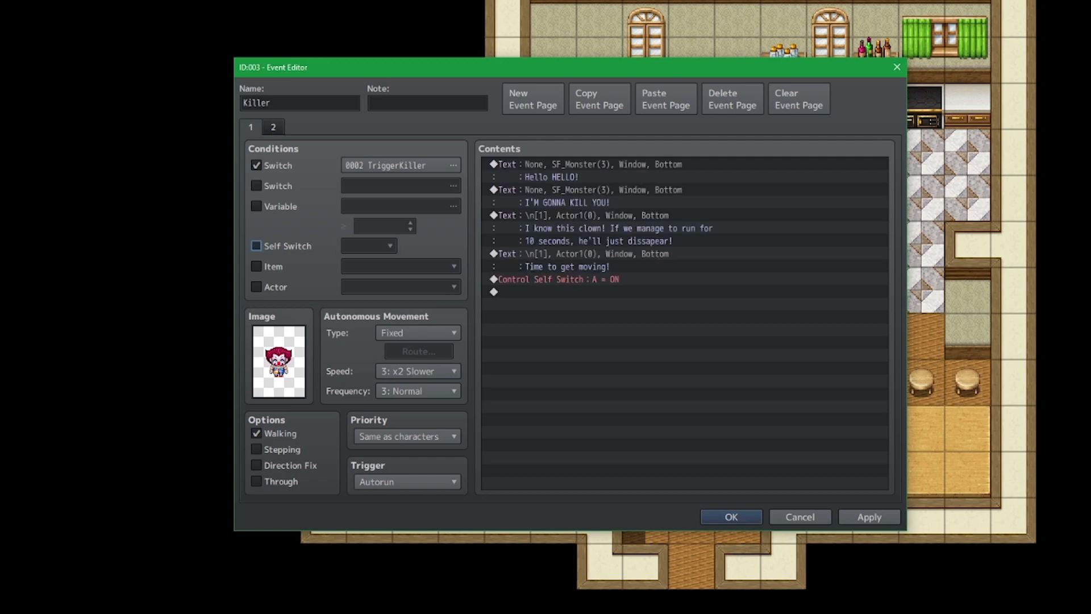
Step: On the Killer event's page 2, set autonomous movement to Approach, speed to 5: x2 Faster and frequency to 5: Highest
left_click(273, 127)
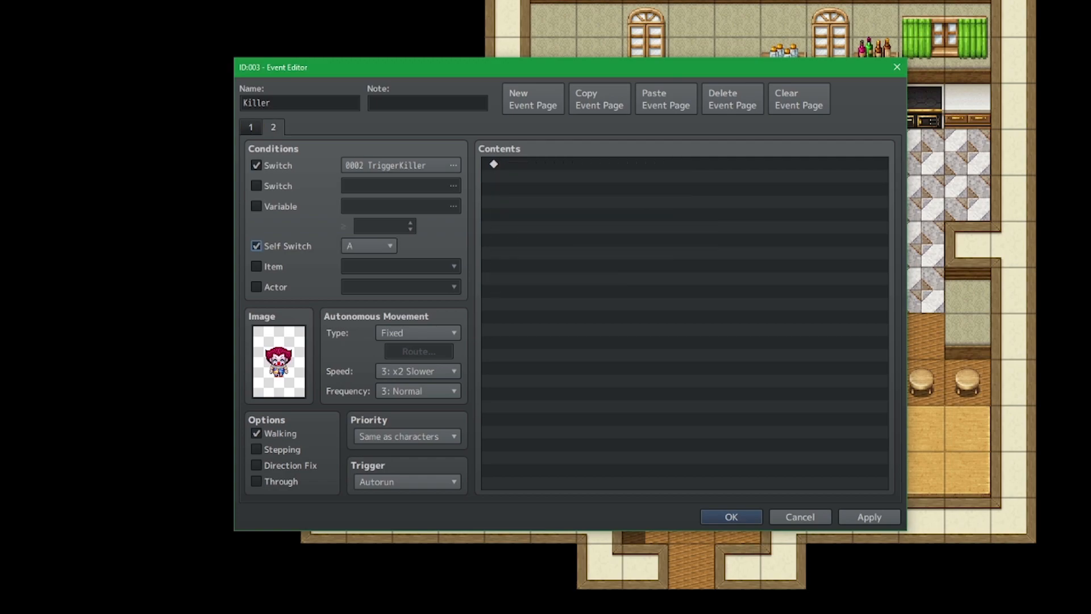
left_click(684, 164)
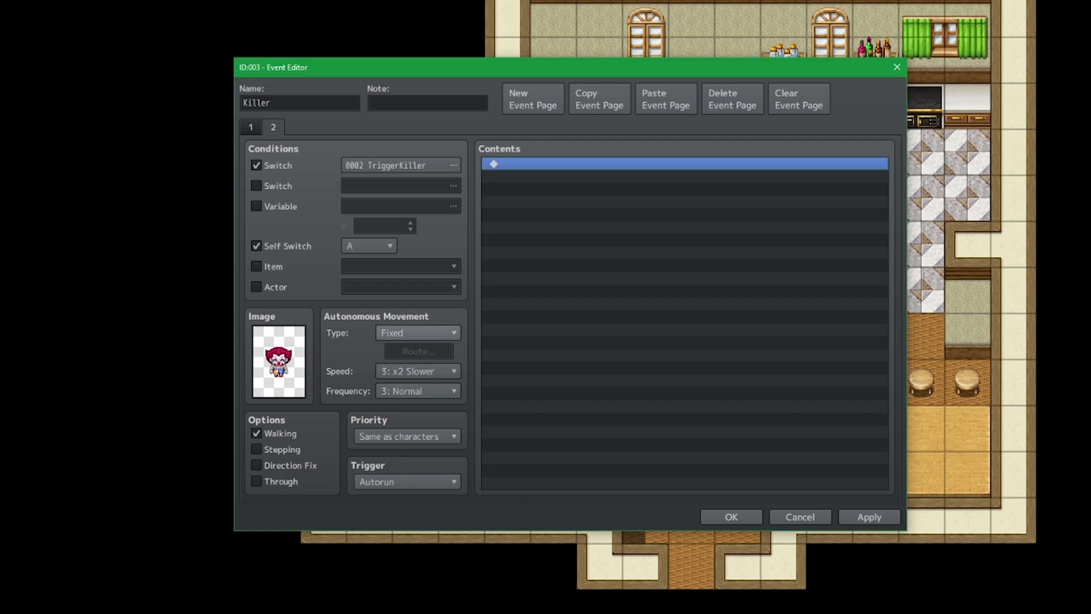
left_click(418, 333)
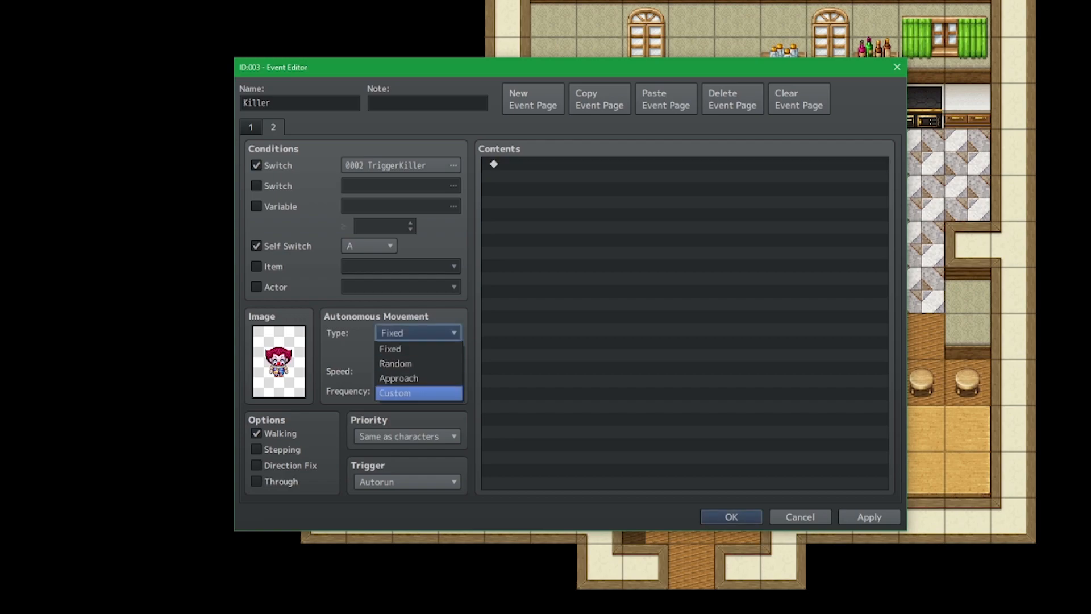
left_click(398, 378)
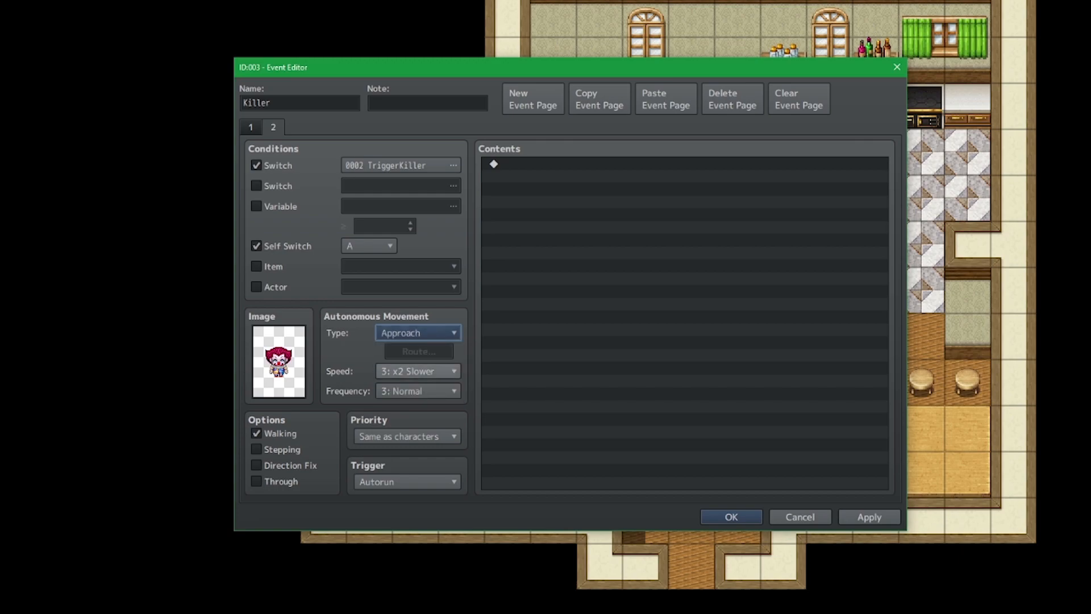
left_click(418, 370)
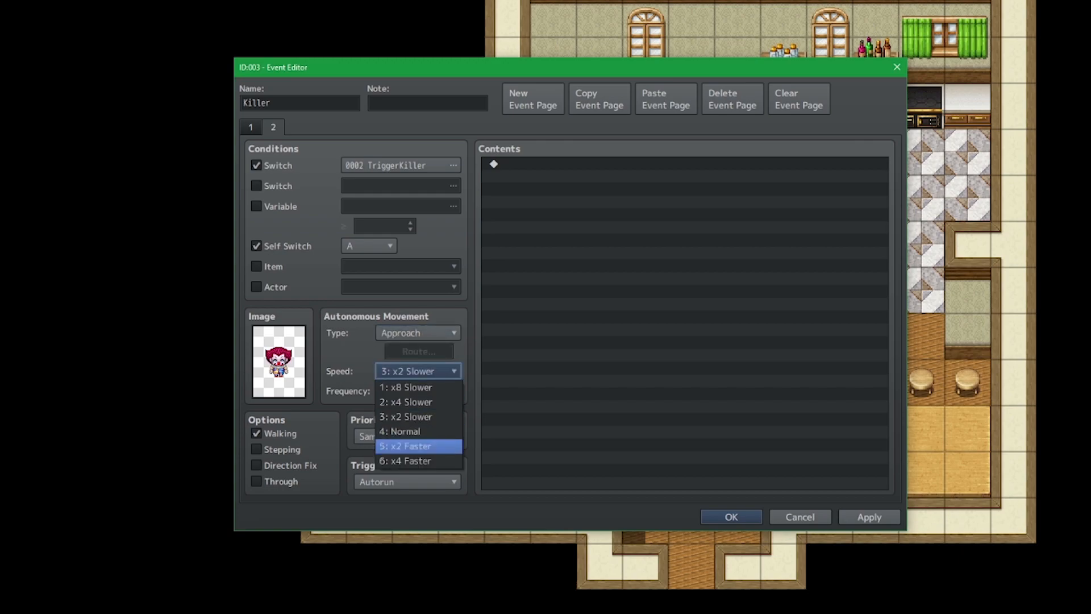
left_click(405, 446)
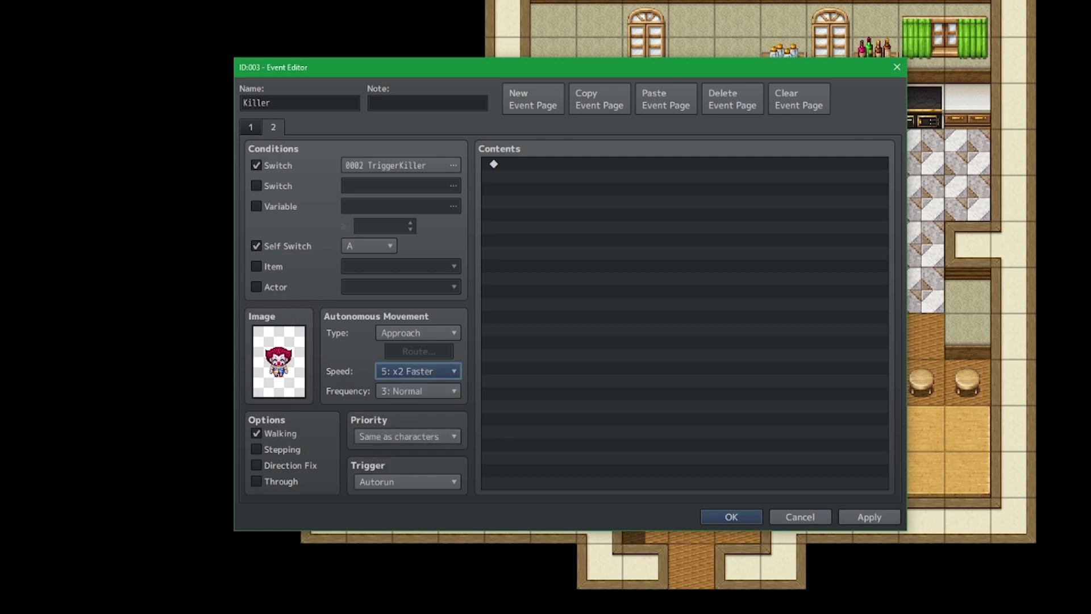
left_click(418, 391)
left_click(400, 465)
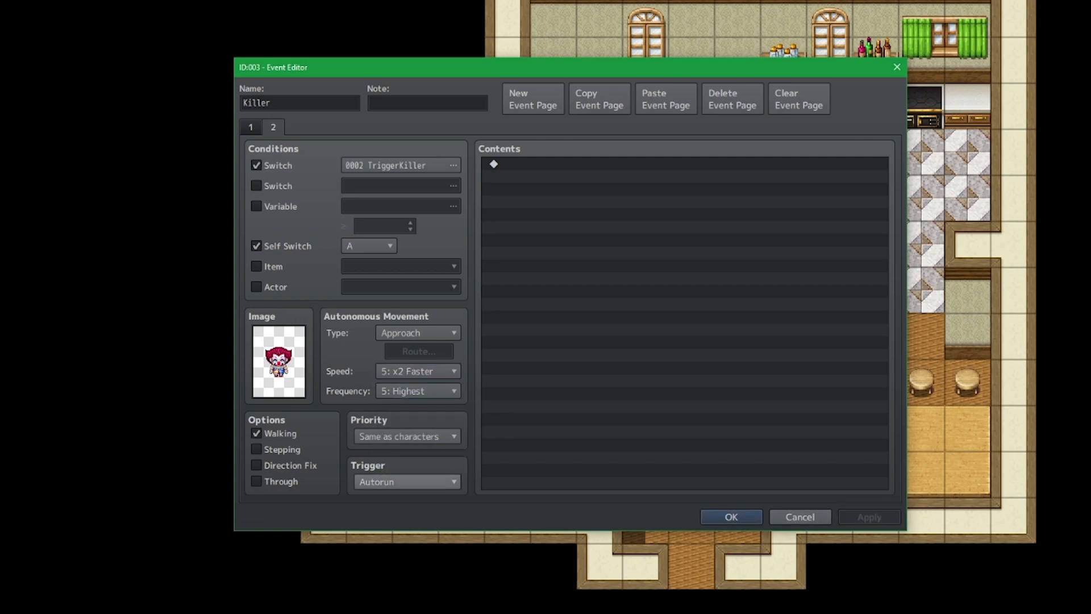
Step: Set page 2's trigger to Event Touch and apply the change
left_click(407, 481)
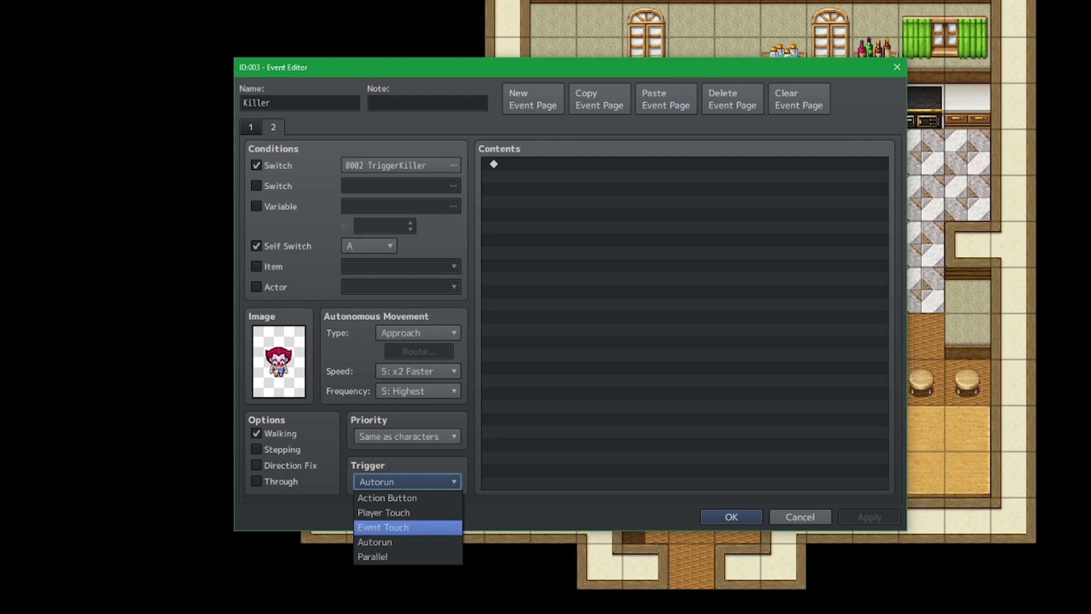
key("Return")
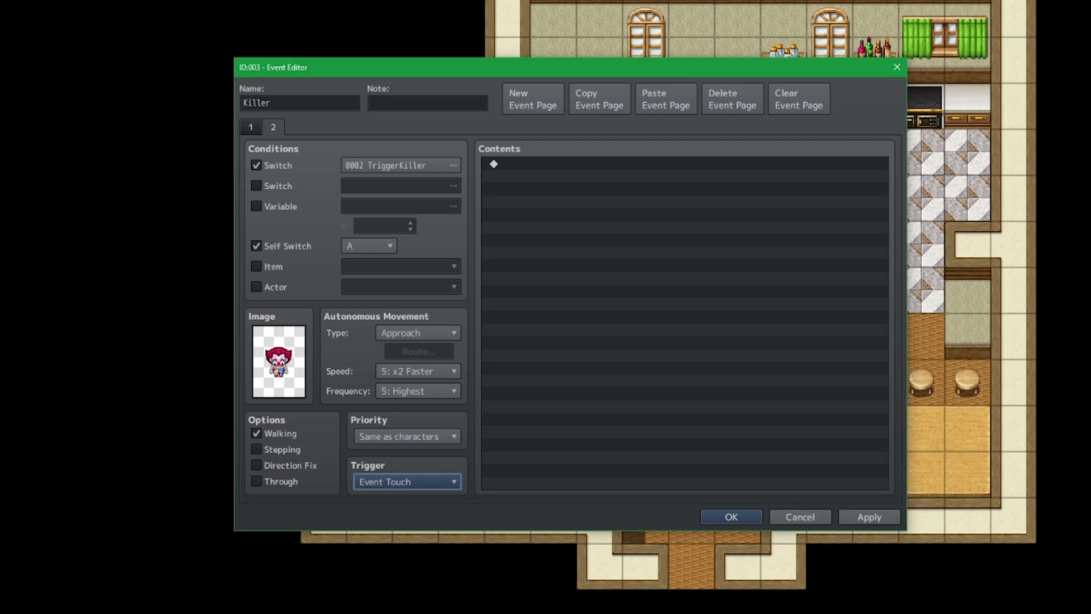
left_click(869, 516)
Step: Add a Play SE command with the Slash7 sound at 90% volume, 120% pitch and 0 pan to page 2
double_click(597, 164)
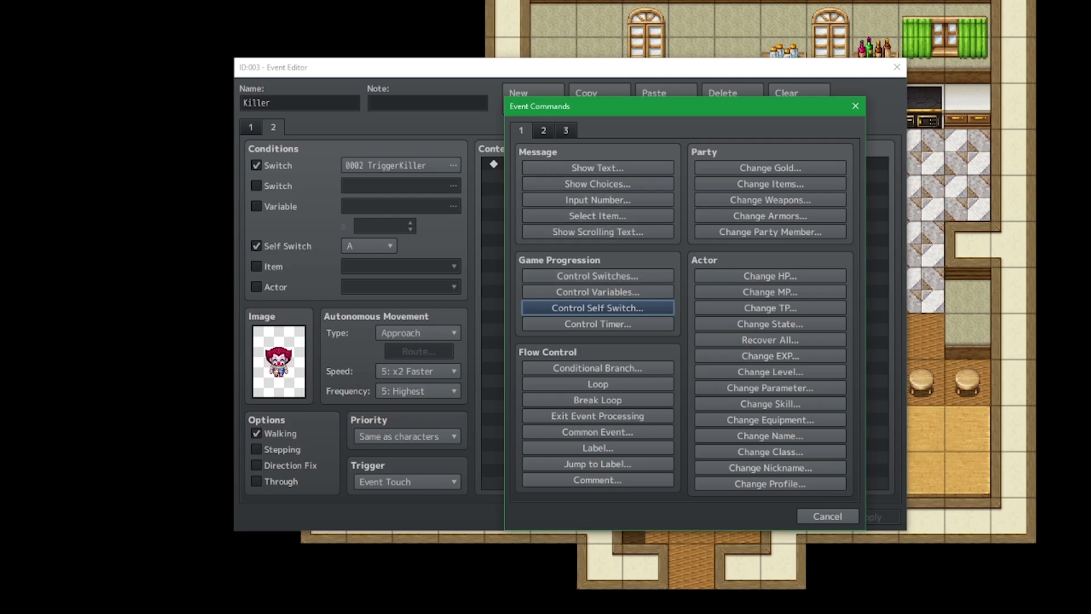
left_click(544, 130)
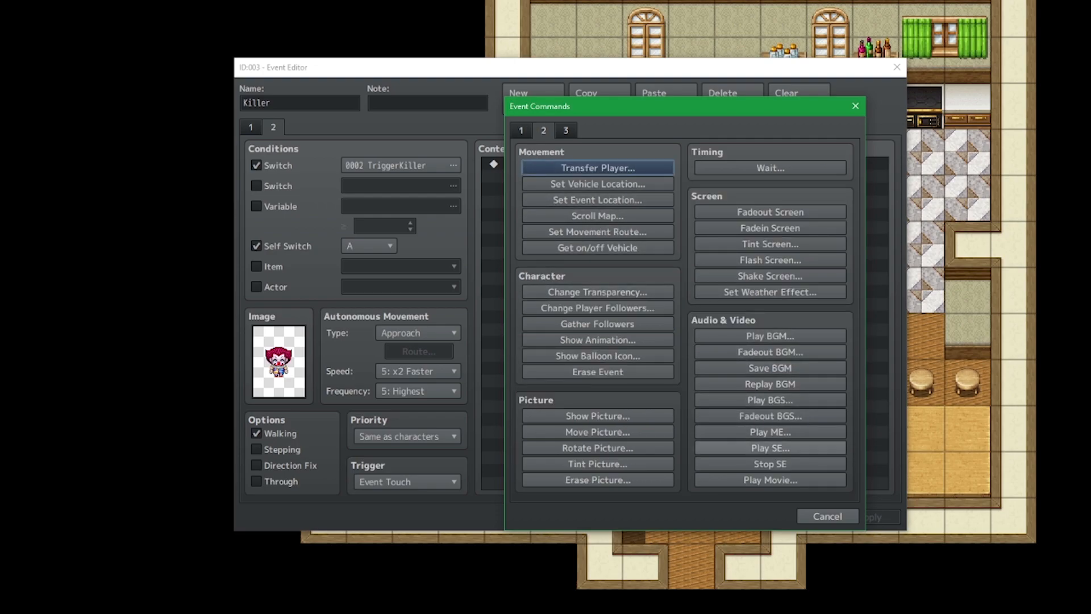
left_click(769, 448)
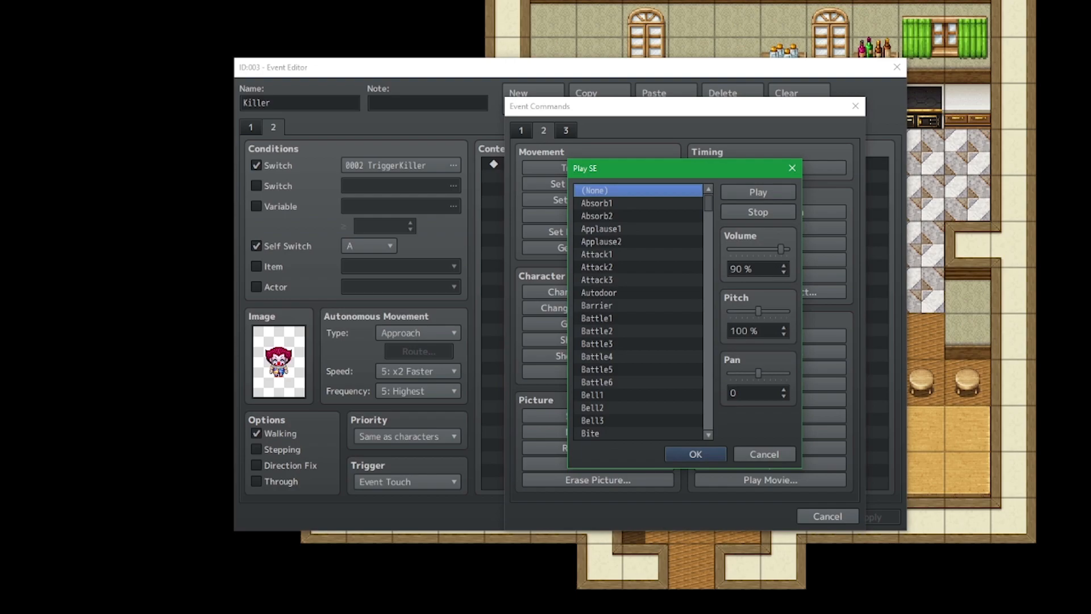
left_click(619, 254)
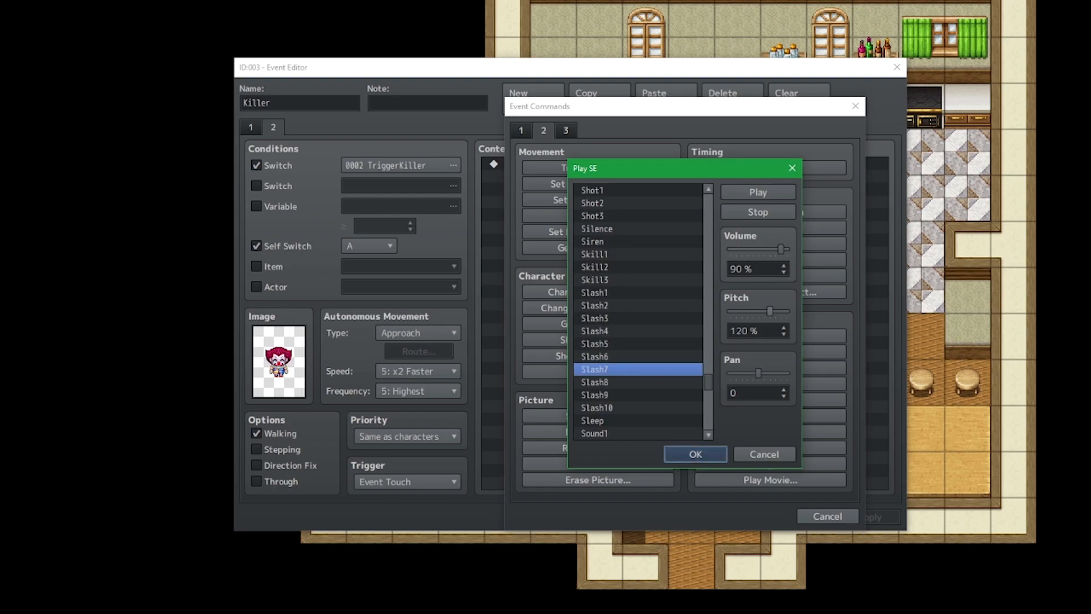
left_click(695, 454)
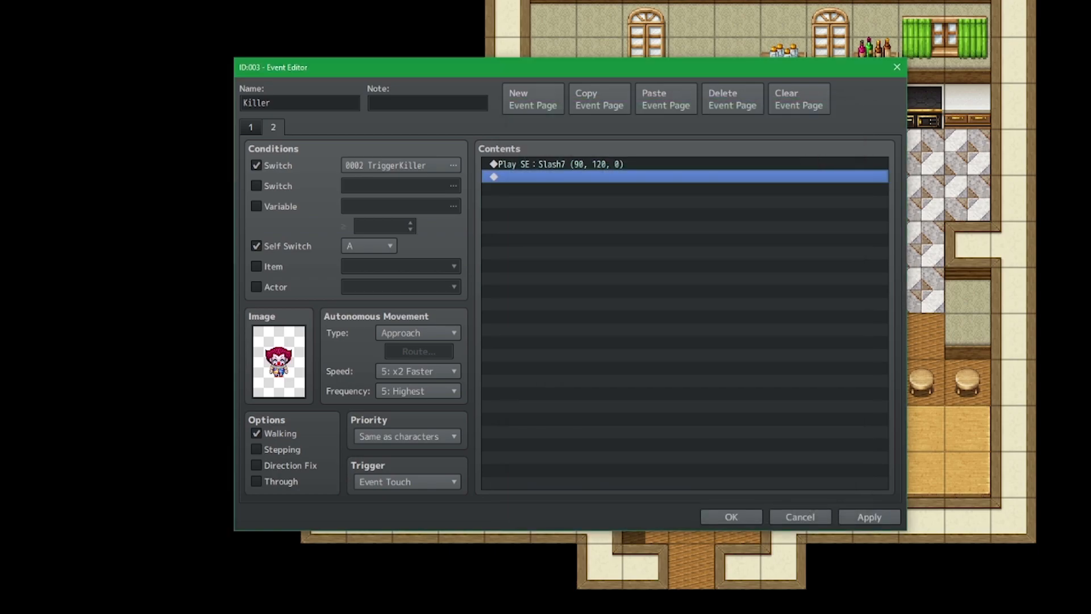
Step: Add a Wait command of 15 frames after the Slash7 sound
double_click(624, 179)
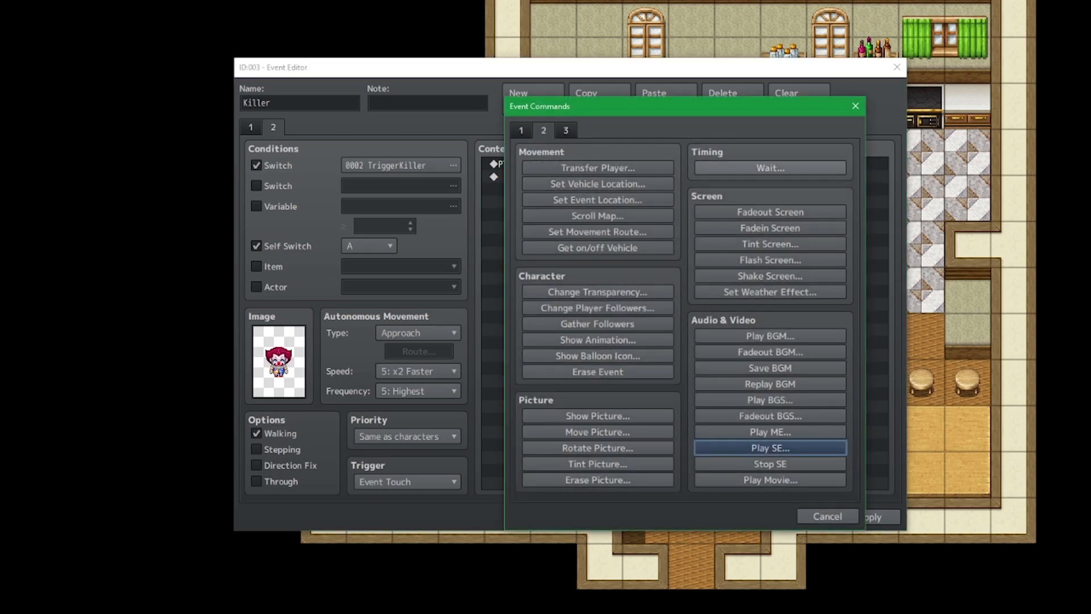
left_click(770, 168)
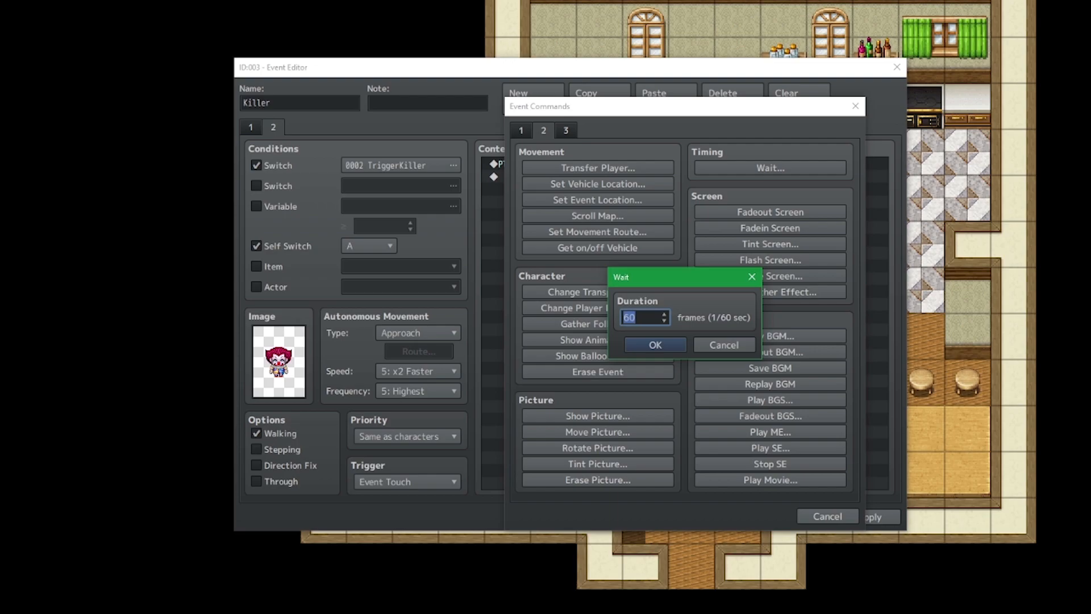
type("15")
key("Return")
key("Up")
key("Up")
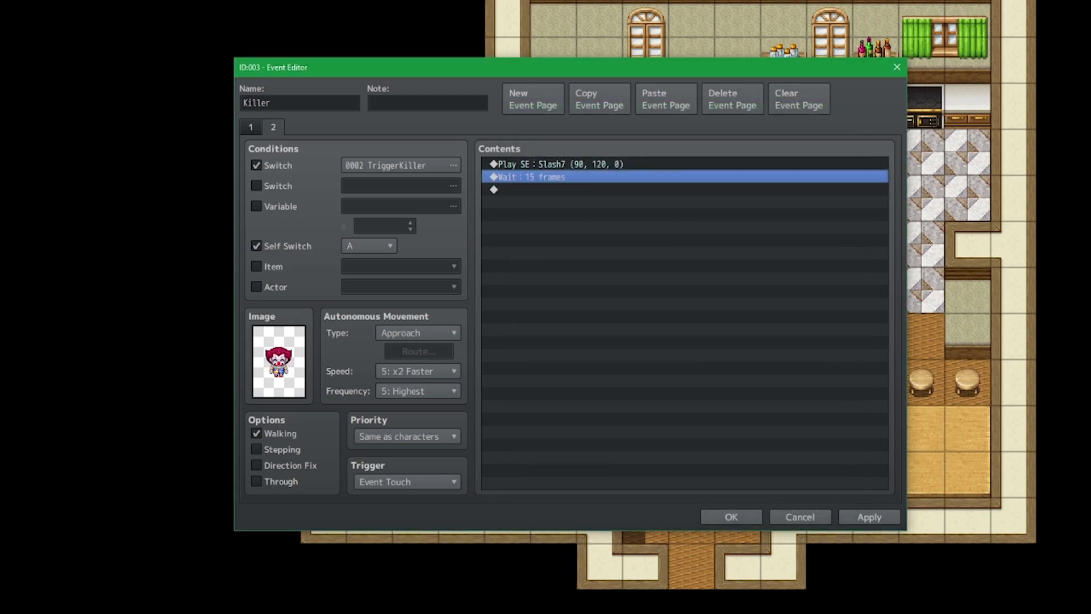
Step: Run a playtest of the game and close its window
key("Down")
key("Down")
key("ctrl+r")
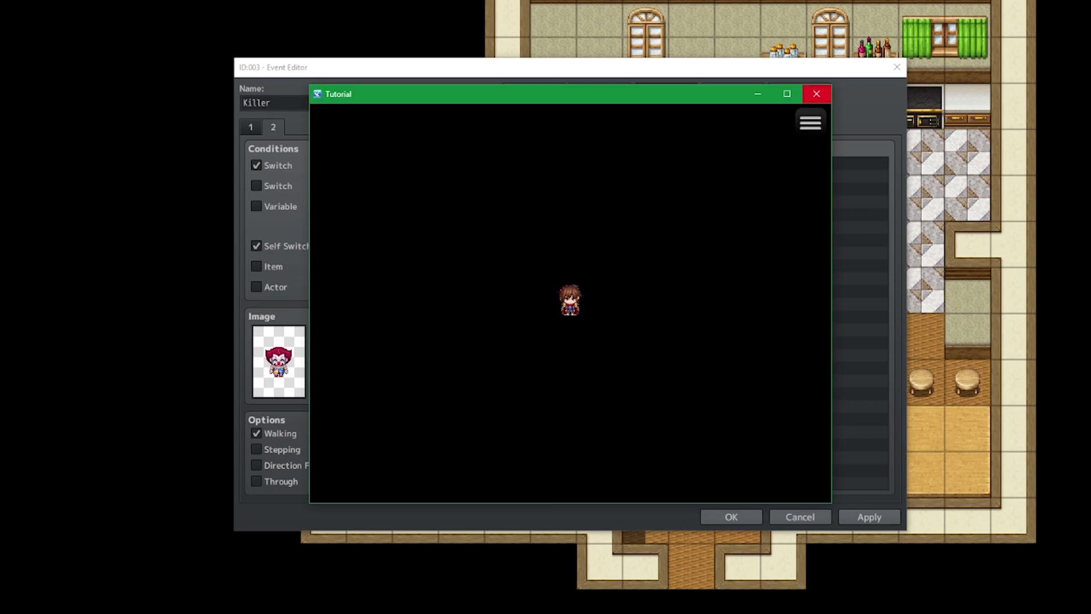
left_click(817, 93)
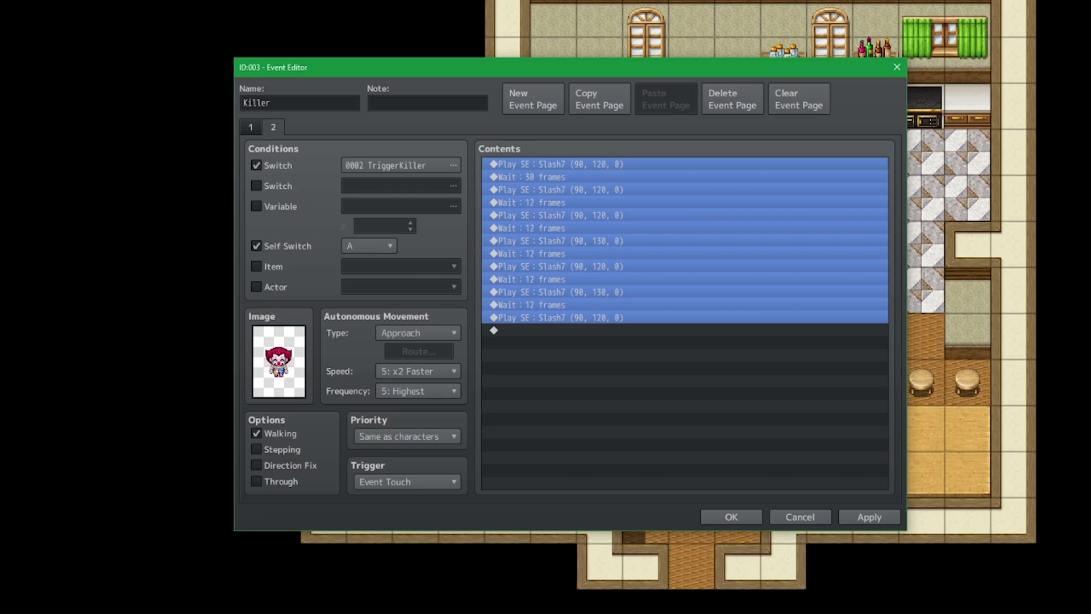
Step: Add a Tint Screen command at the start of page 2 with red, green and blue at -255, duration 1 frame, waiting for completion
left_click(685, 330)
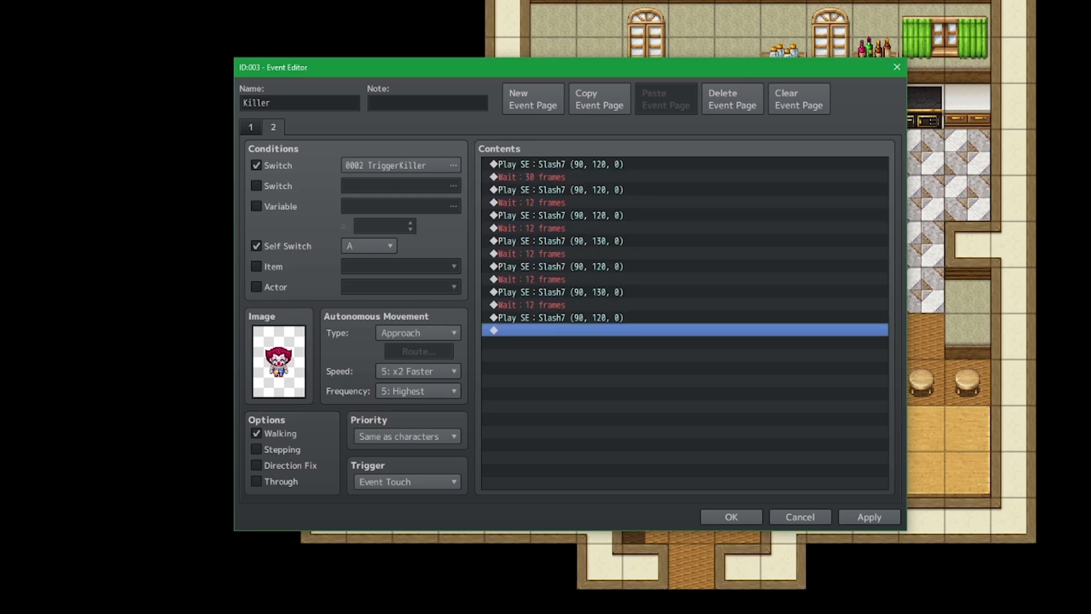
double_click(684, 330)
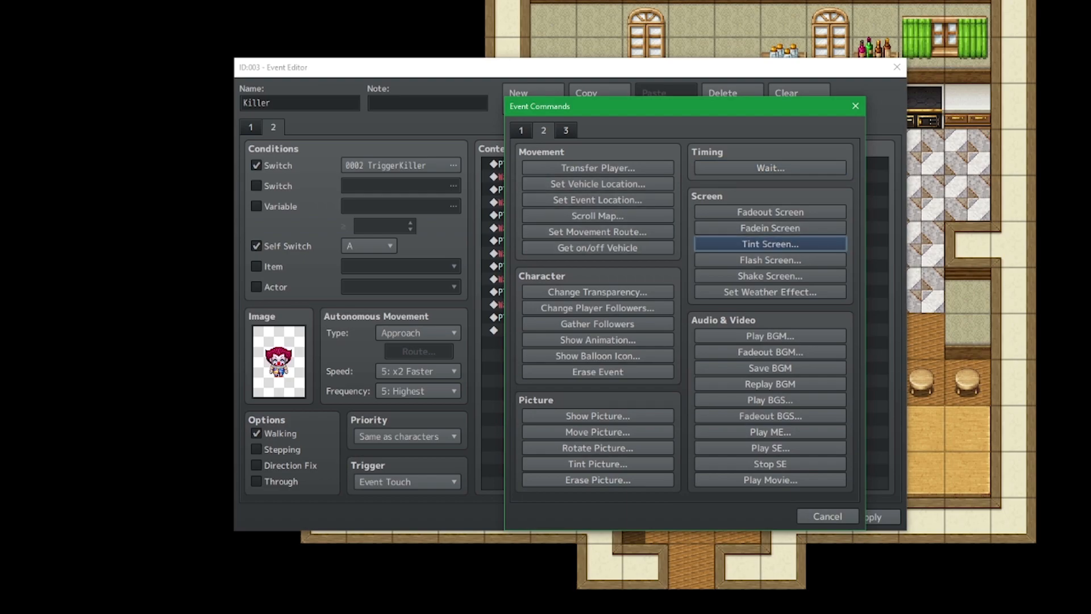
left_click(770, 244)
double_click(561, 383)
type("1")
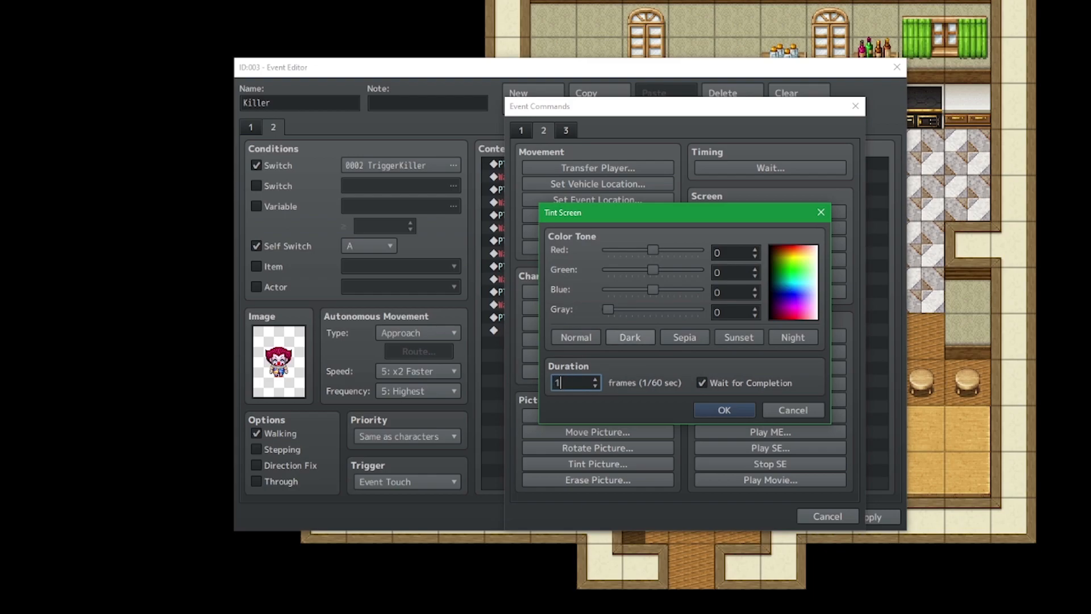
left_click_drag(652, 289, 608, 250)
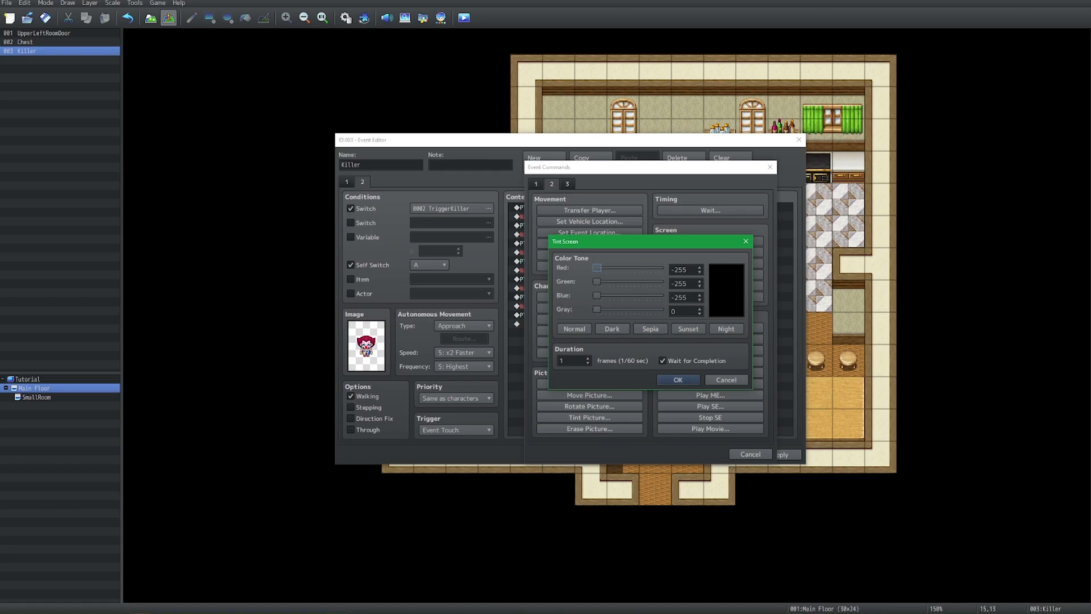
left_click(677, 380)
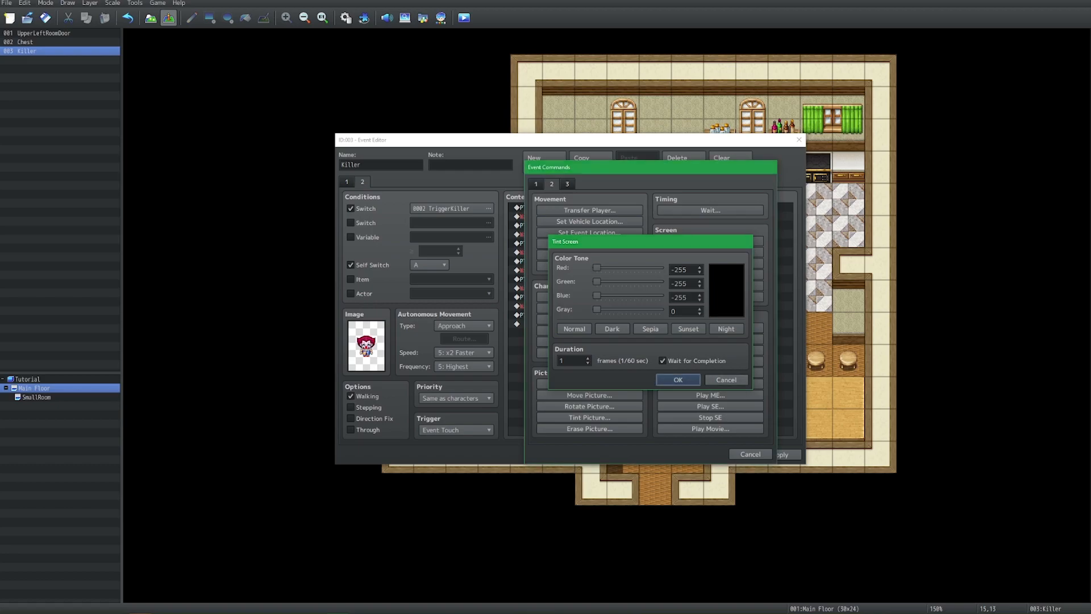
left_click(779, 454)
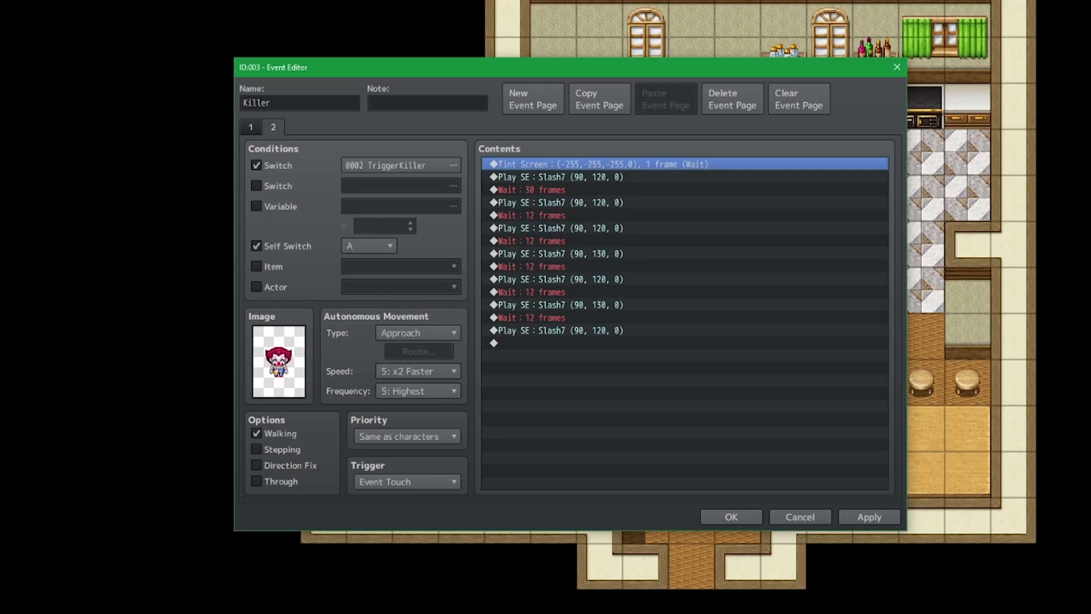
Step: Paste a copy of the last 12-frame Wait command at the list's end and set its duration to 90 frames
left_click(684, 318)
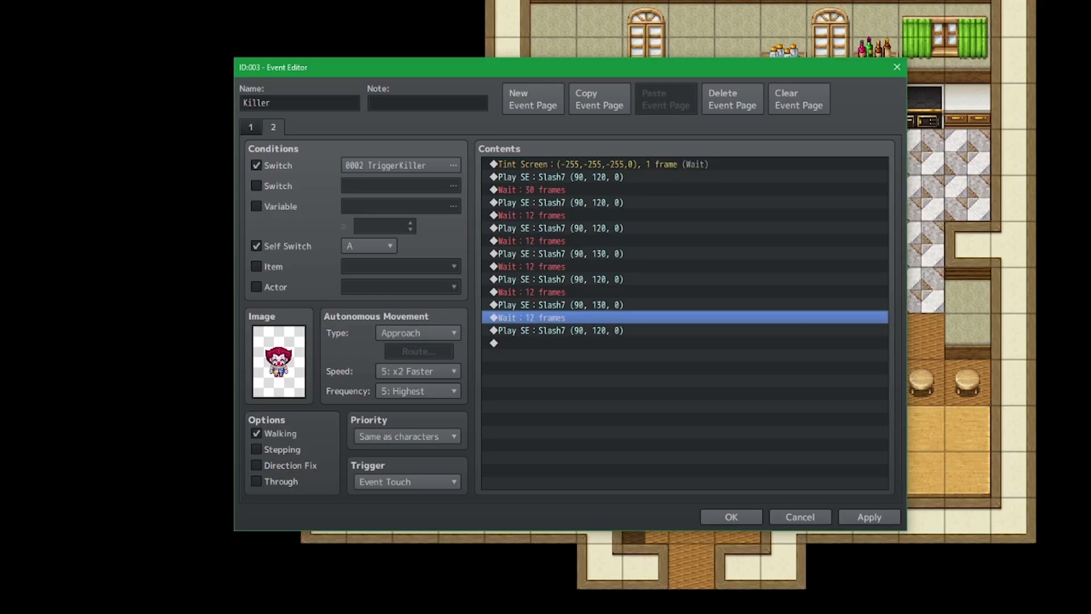
left_click(684, 343)
key("ctrl+v")
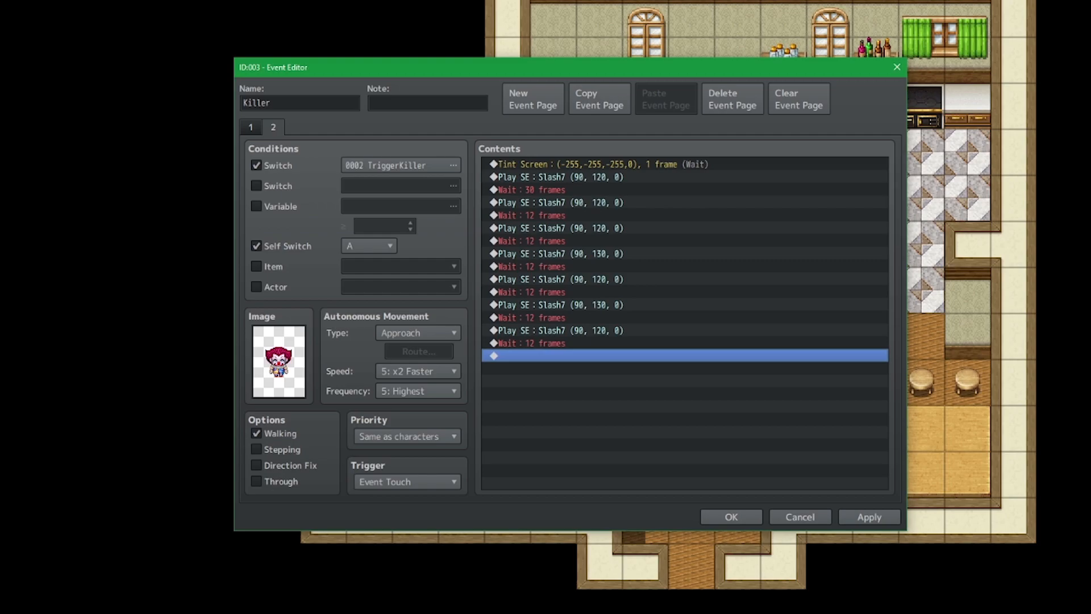
double_click(722, 344)
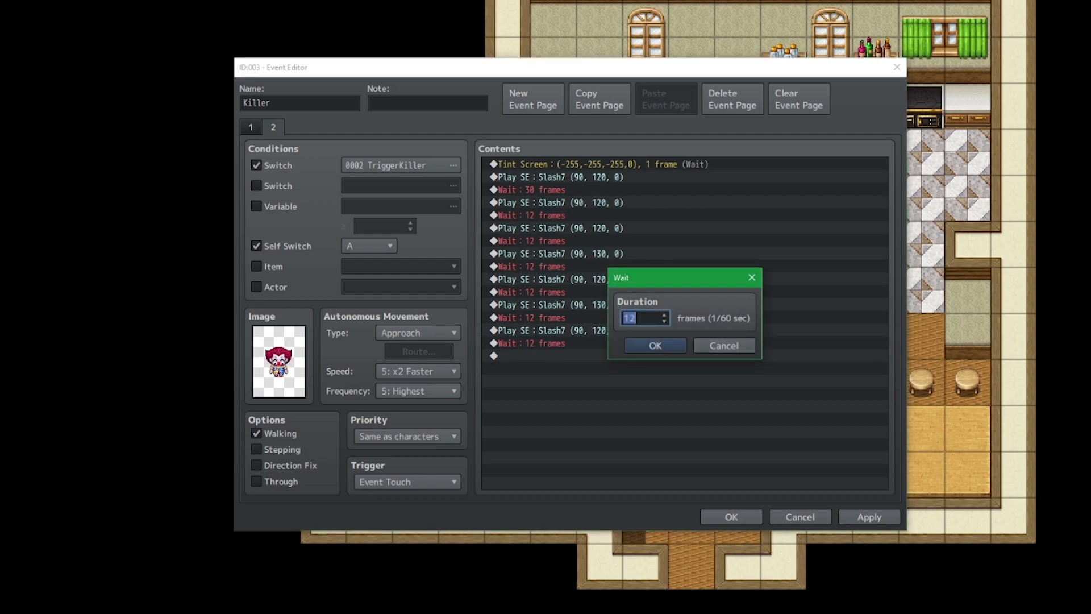
type("90")
key("Return")
Step: Add a Game Over command after the final wait, apply the changes and close the Killer event
key("Return")
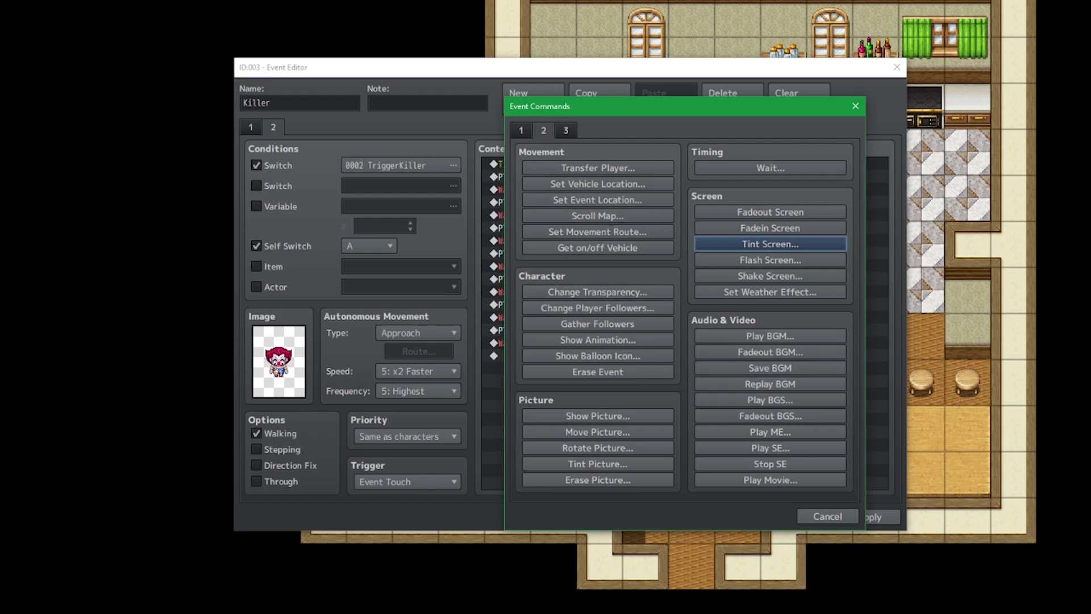
left_click(566, 130)
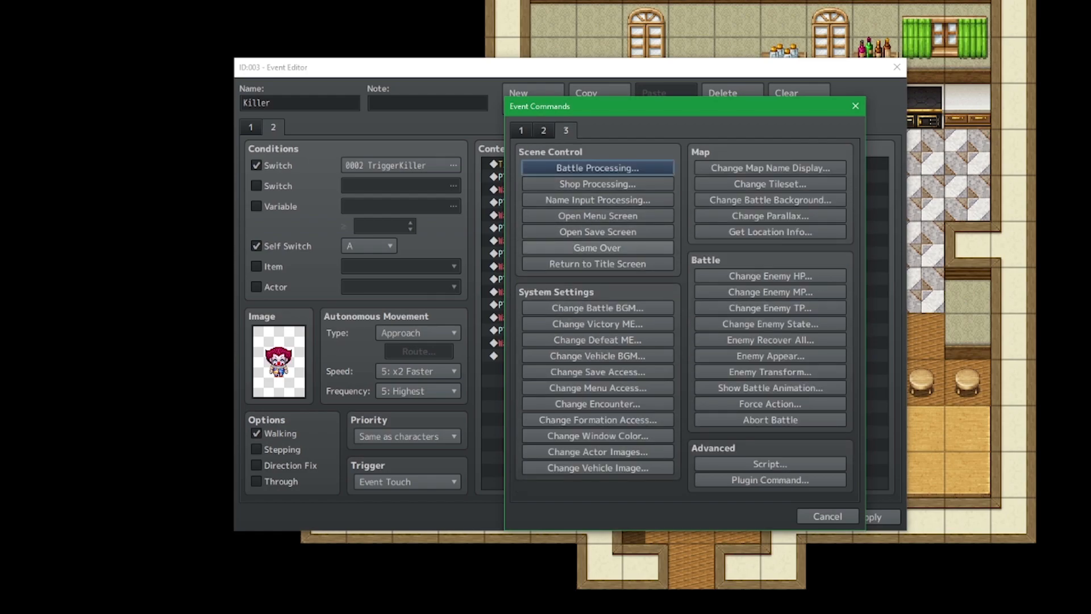
left_click(598, 248)
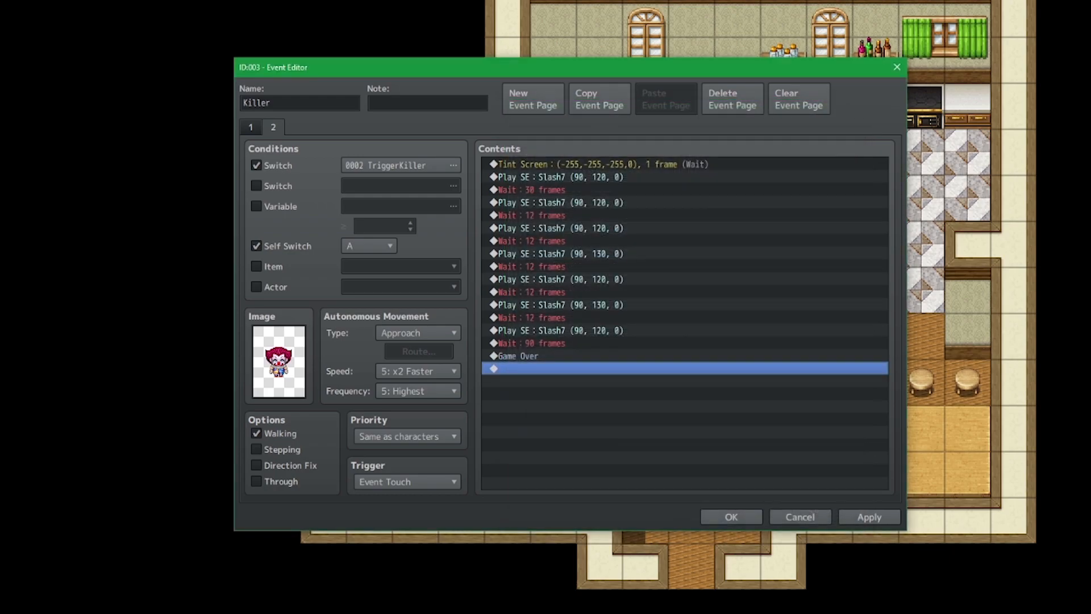
left_click(869, 516)
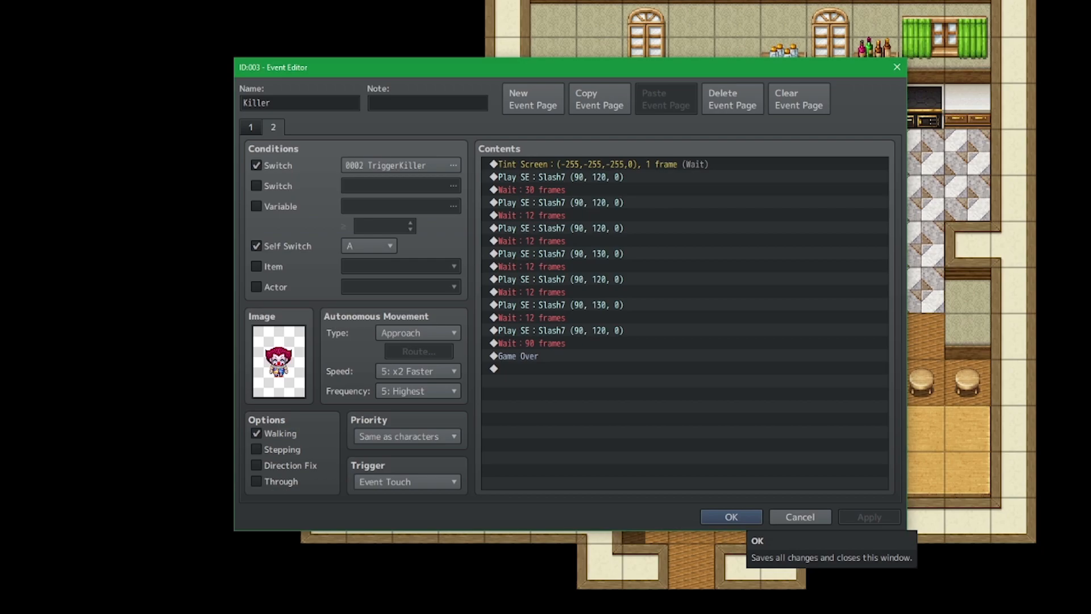
left_click(731, 517)
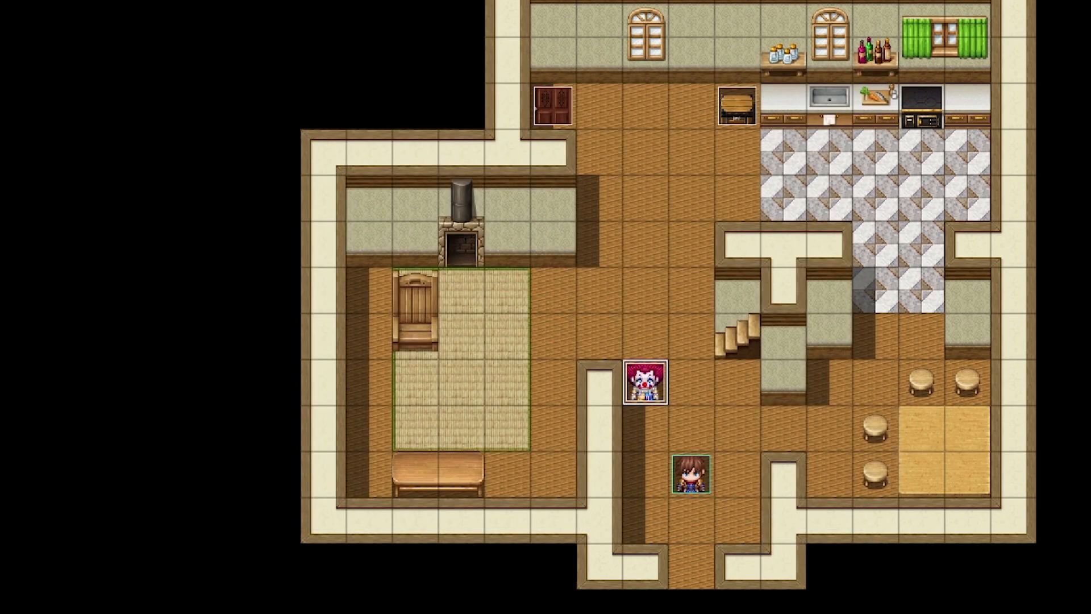
Step: Turn off Disable Dashing in the Main Floor map's properties and confirm
left_click(783, 428)
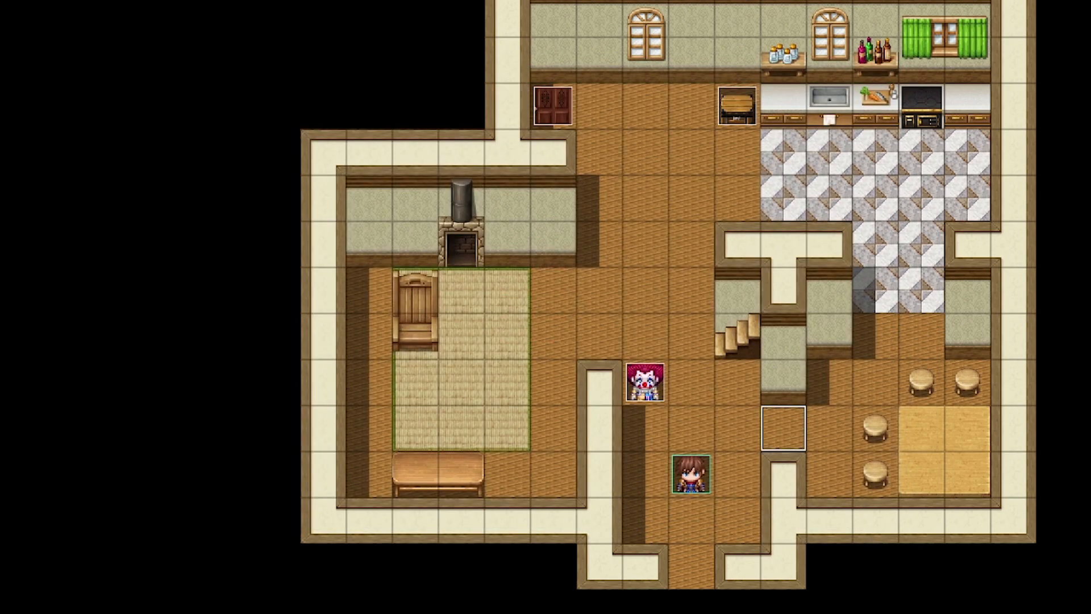
key("ctrl+r")
key("Return")
key("space")
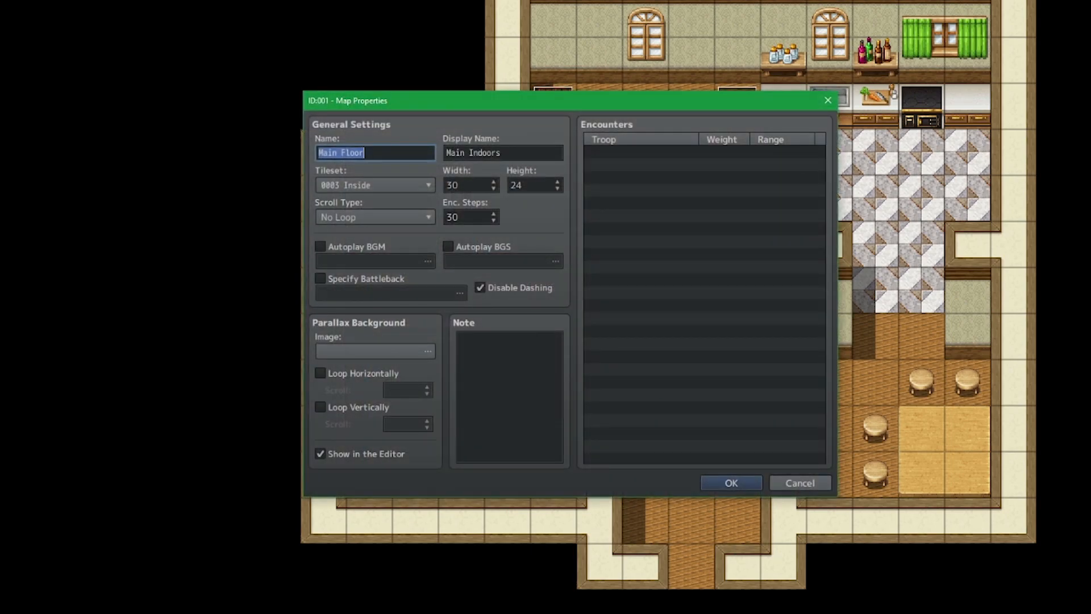
left_click(480, 287)
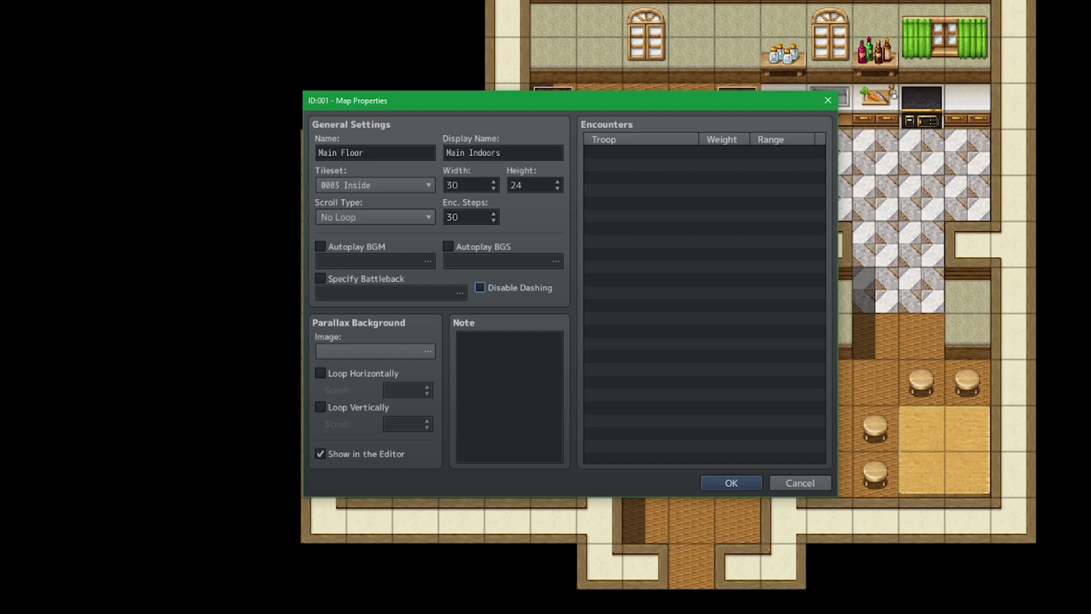
left_click(731, 483)
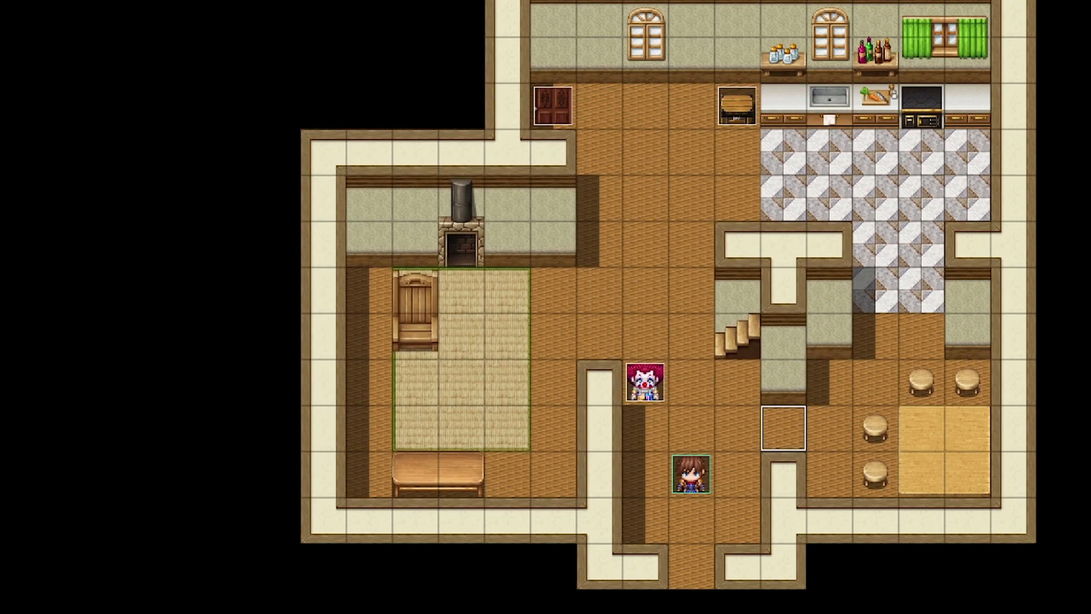
Step: Start a playtest of the game and open the in-game menu's Save command
key("ctrl+r")
key("Return")
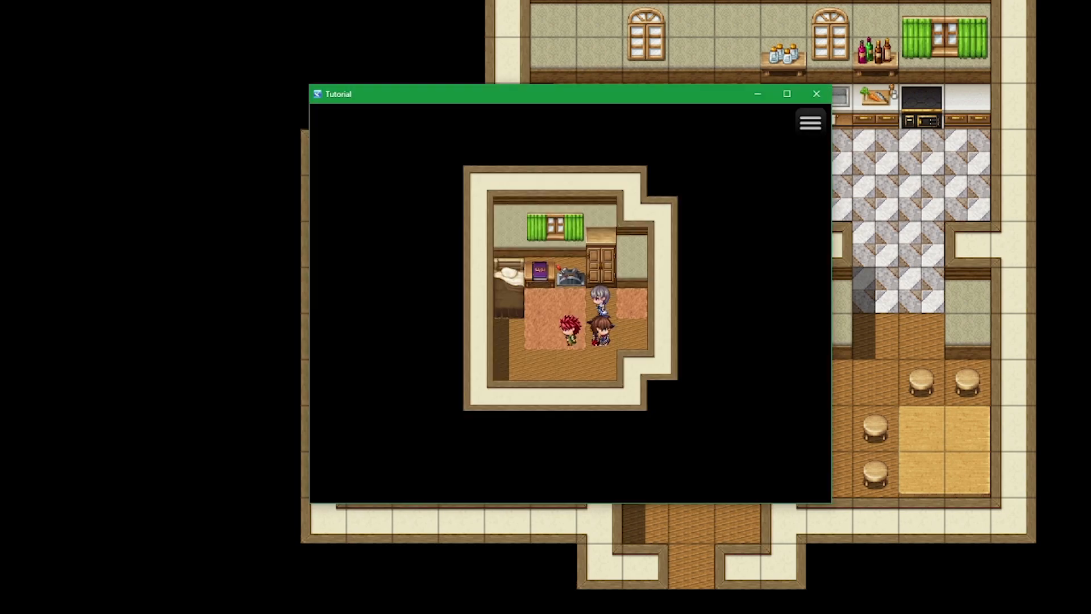
key("Escape")
key("Down")
key("Down")
key("Down")
key("Down")
key("Down")
key("Down")
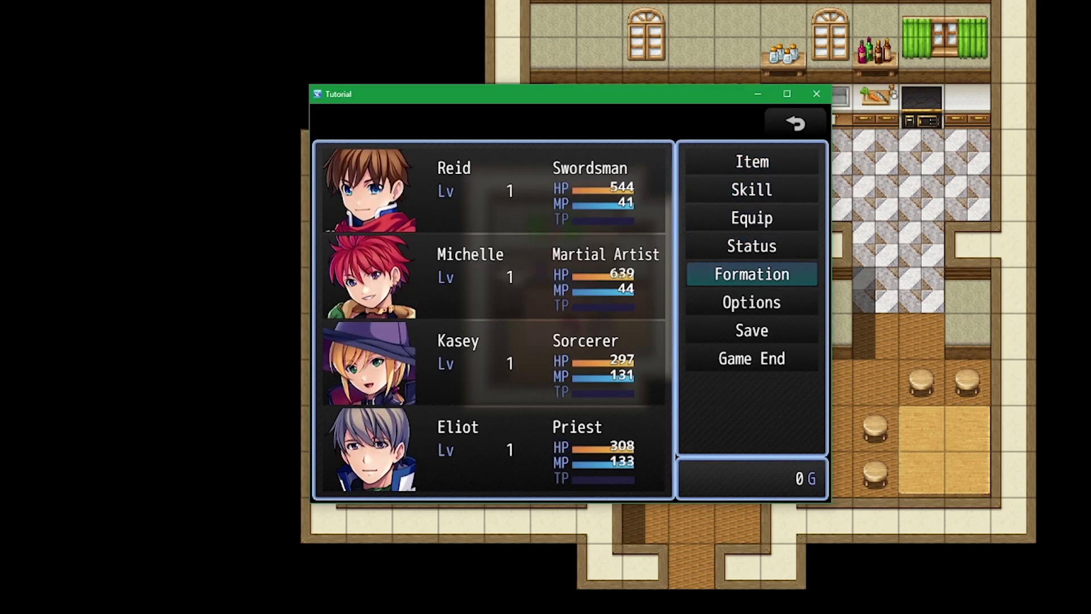
key("Return")
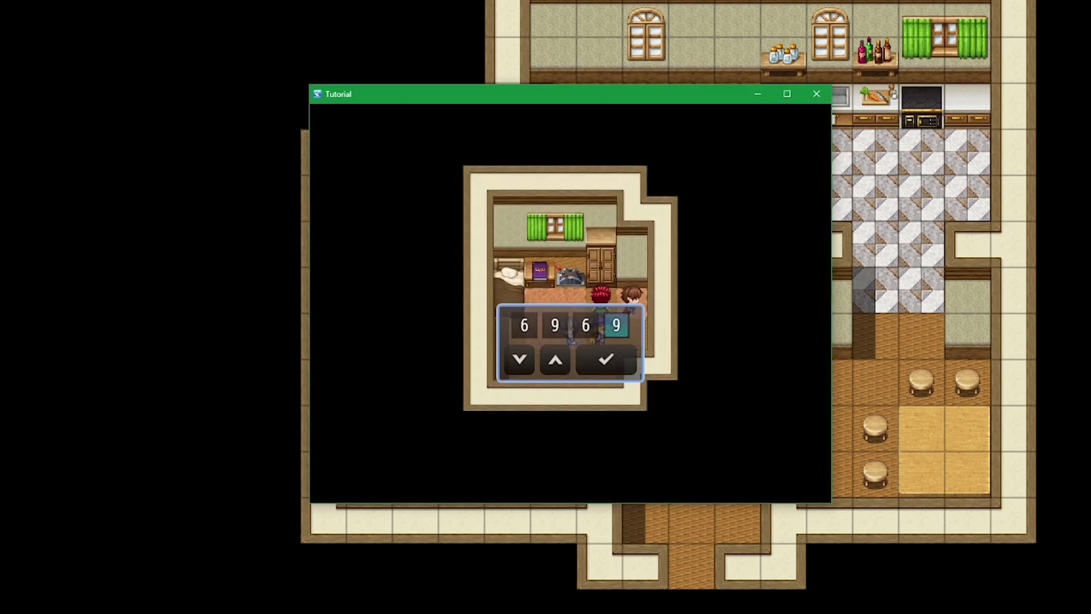
Step: Submit the number code in the playtest, play through the clown encounter until Game Over and close the game window
key("Return")
key("Return")
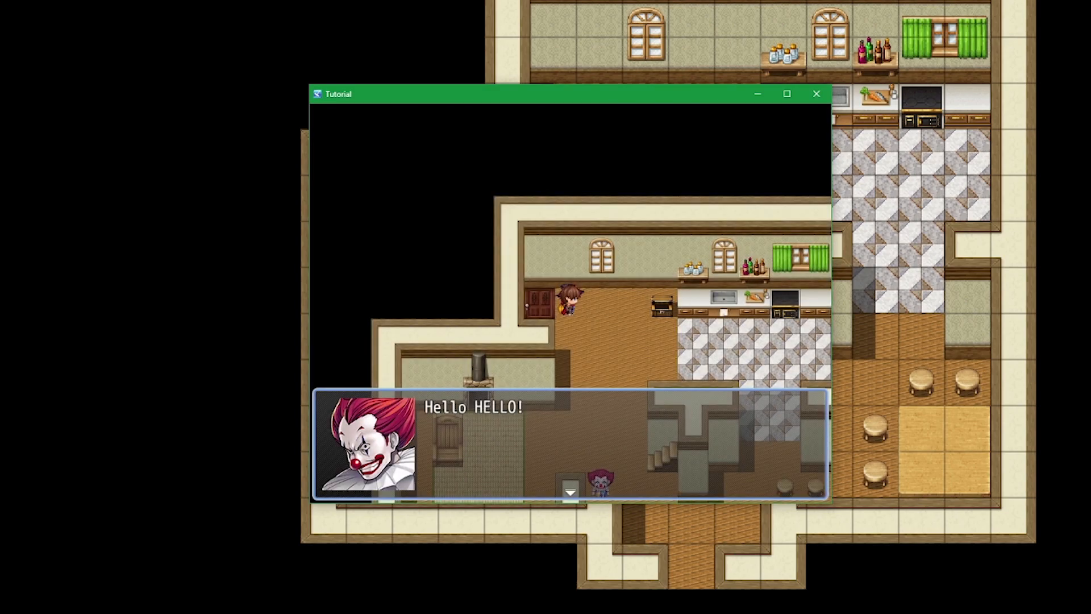
key("Return")
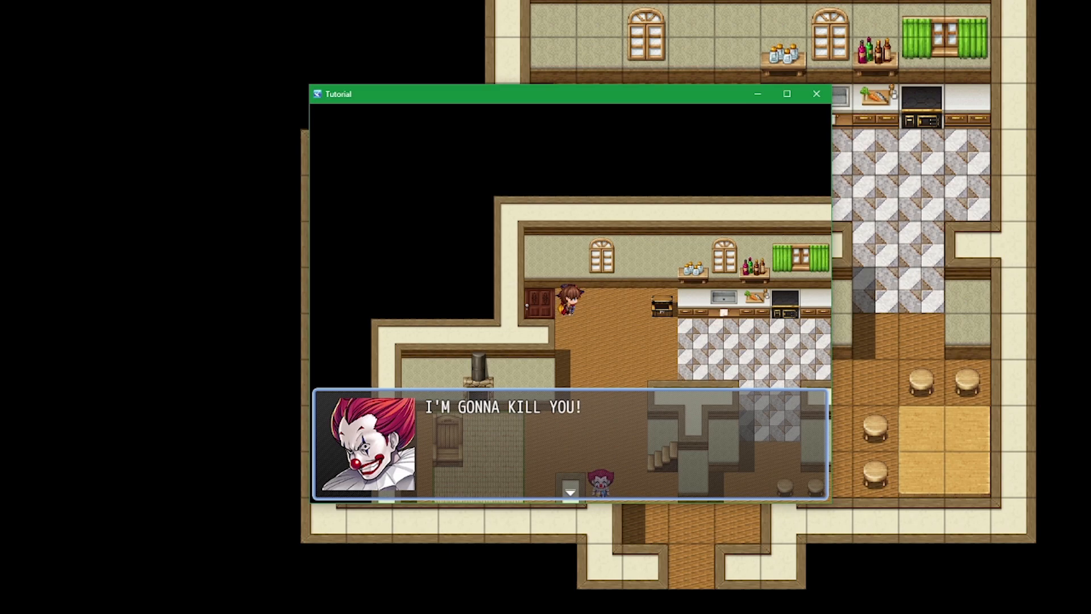
key("Return")
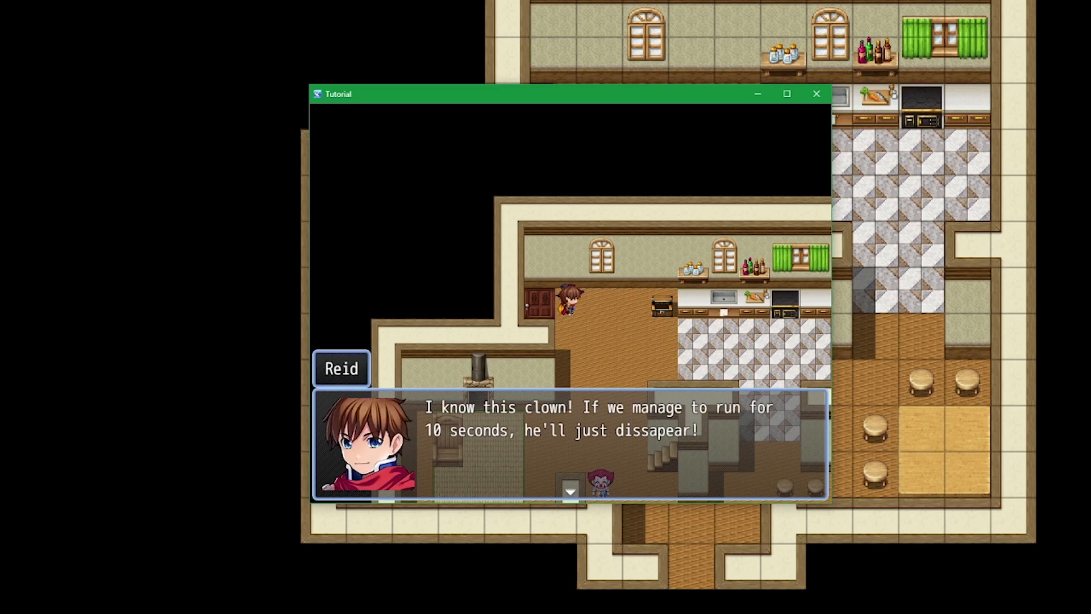
key("Return")
key("Return")
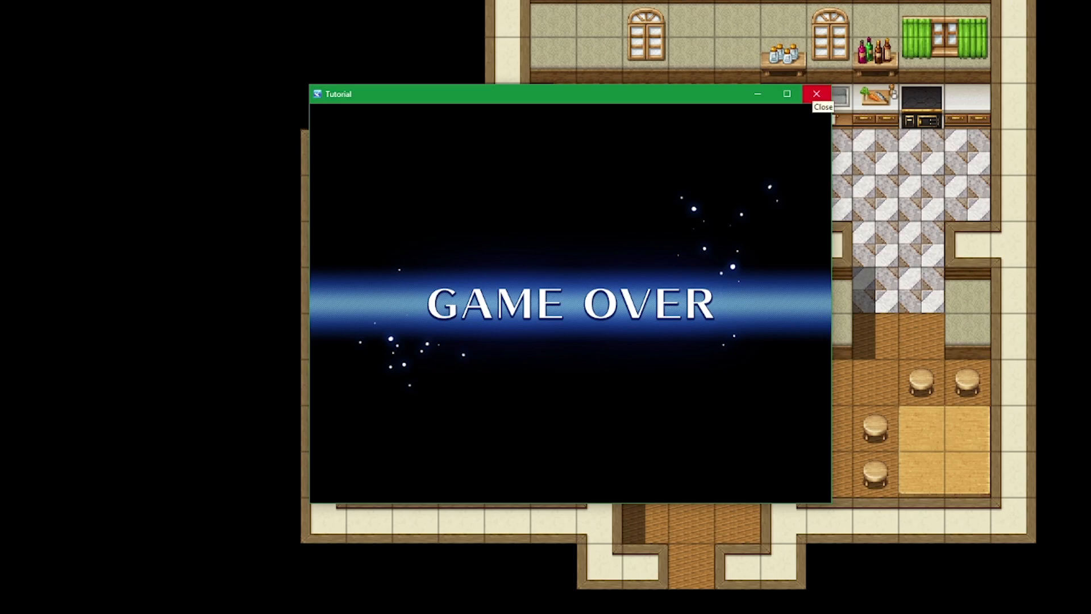
left_click(817, 94)
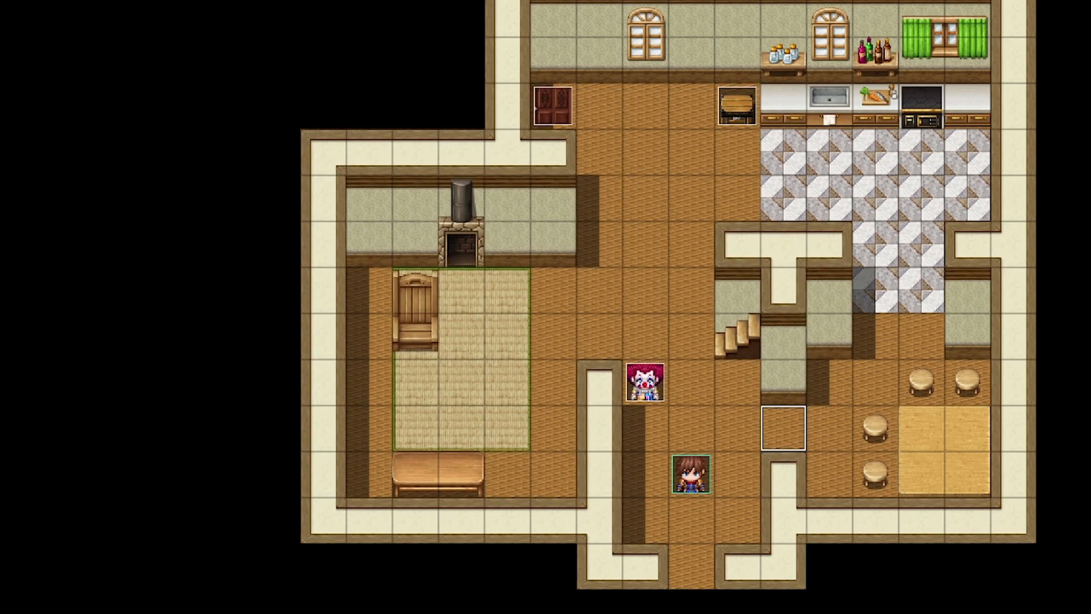
Step: Remove Michelle, Kasey and Eliot from the starting party in the database's System 1 settings and confirm
key("F9")
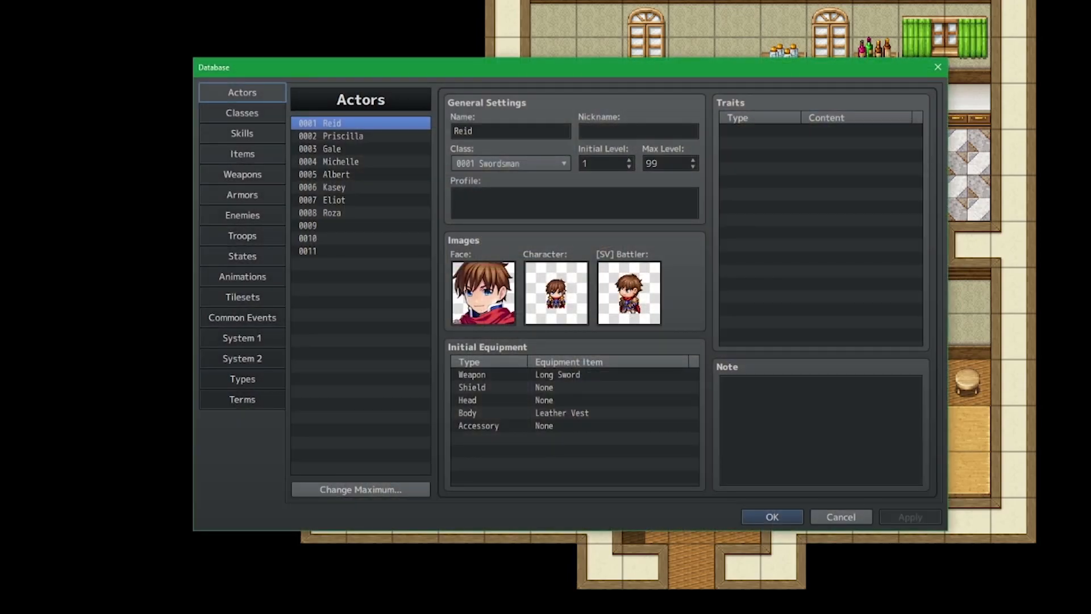
left_click(242, 359)
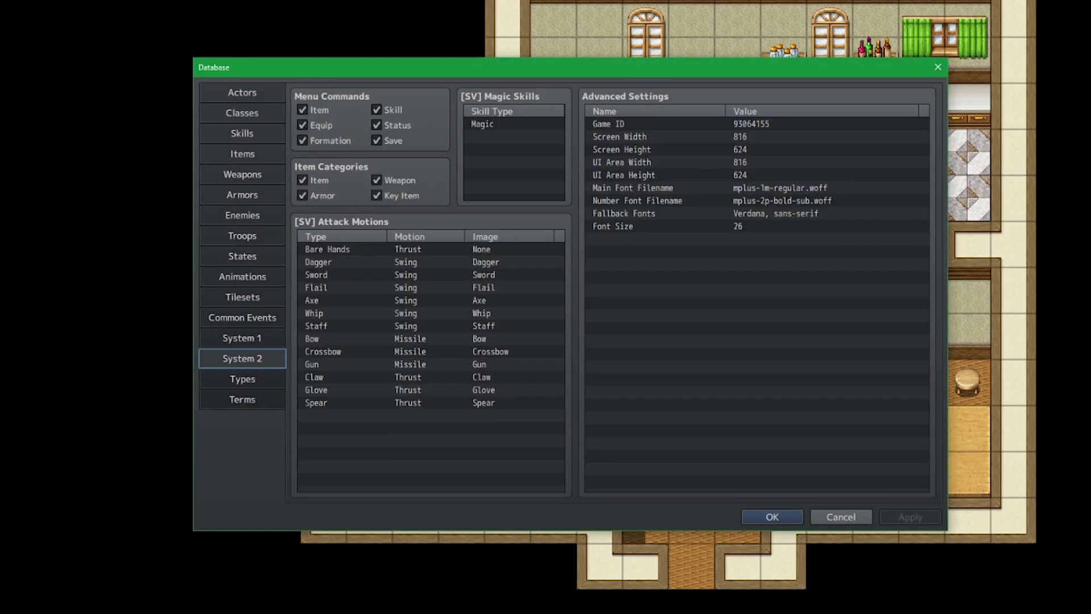
left_click(242, 338)
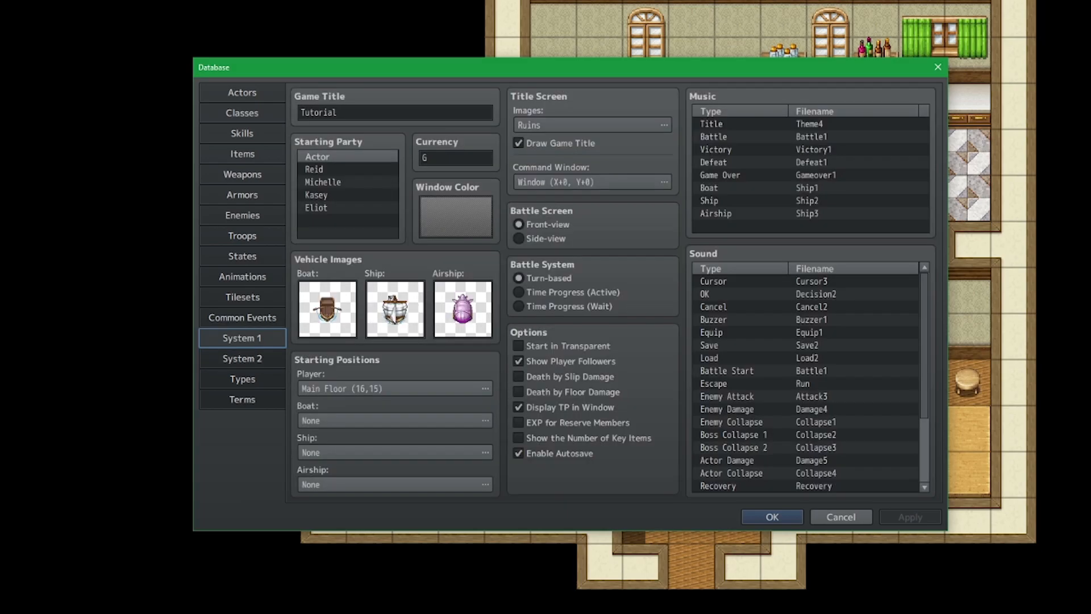
left_click(332, 183)
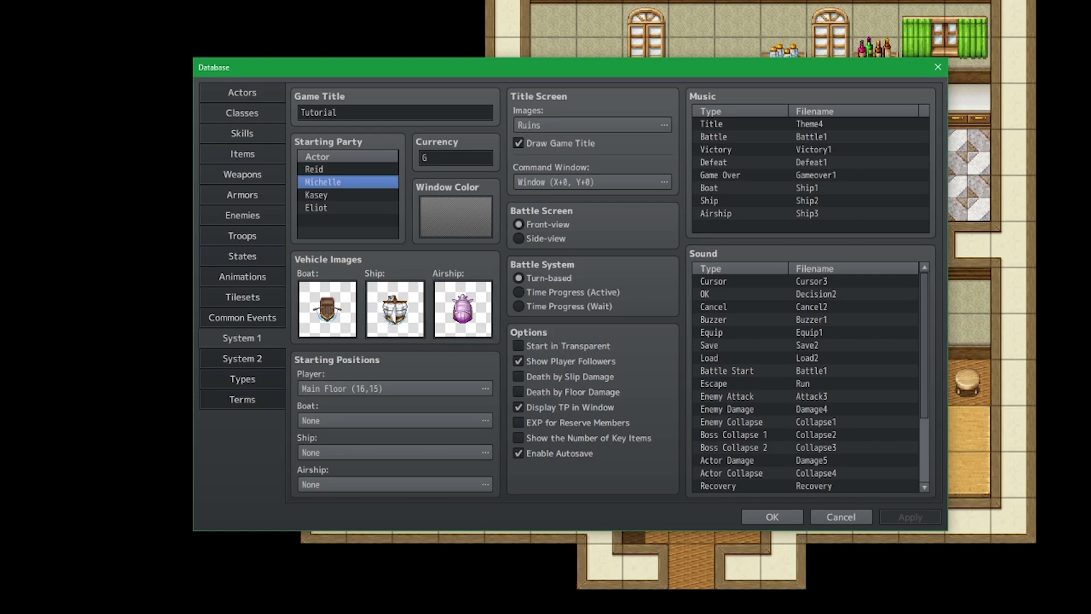
key("Delete")
key("Delete")
key("Delete")
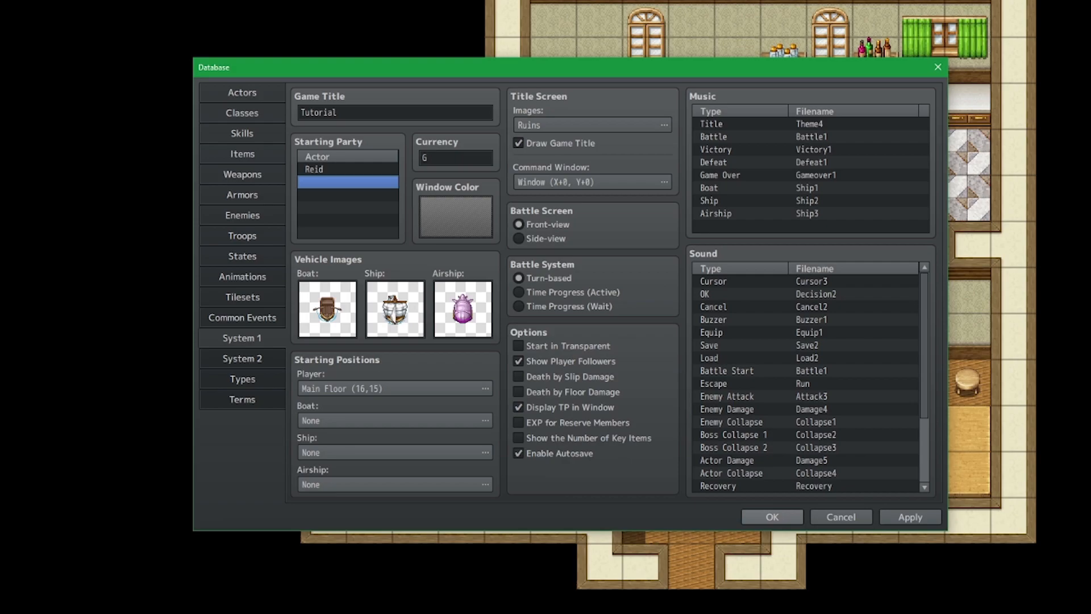
left_click(772, 517)
Step: Playtest the clown encounter from the title screen through the dialogue to Game Over, closing the game window at the end
key("ctrl+r")
key("Return")
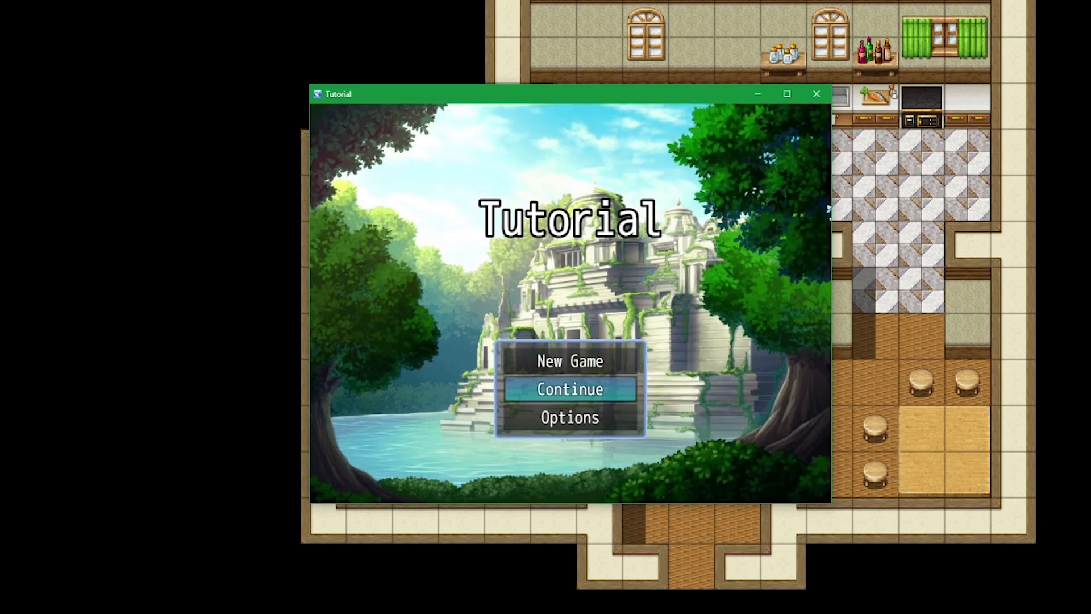
key("Up")
key("Down")
key("Return")
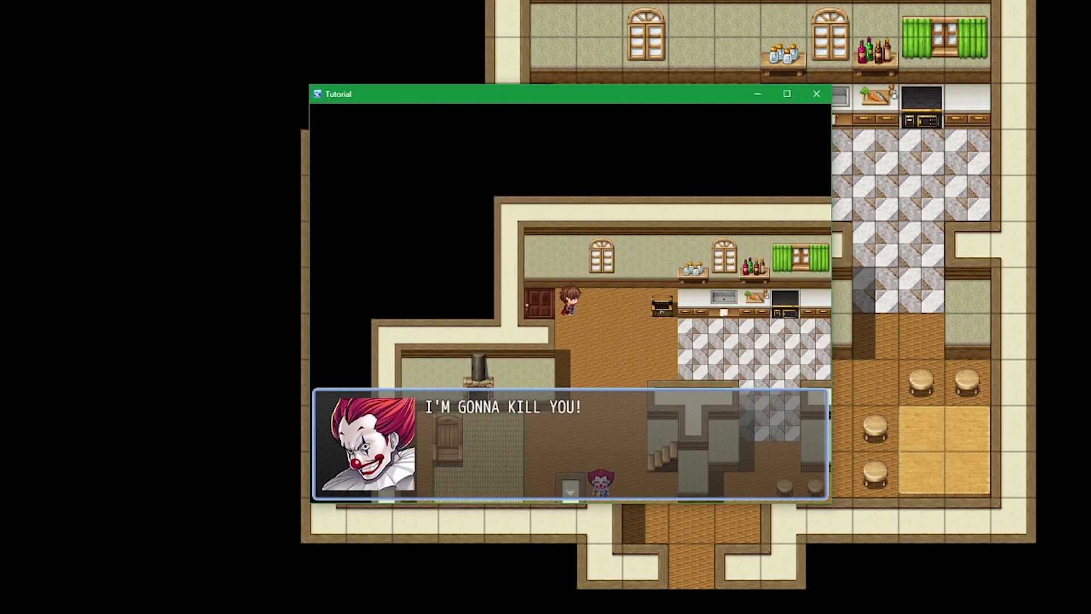
key("Return")
key("Return")
key("Return")
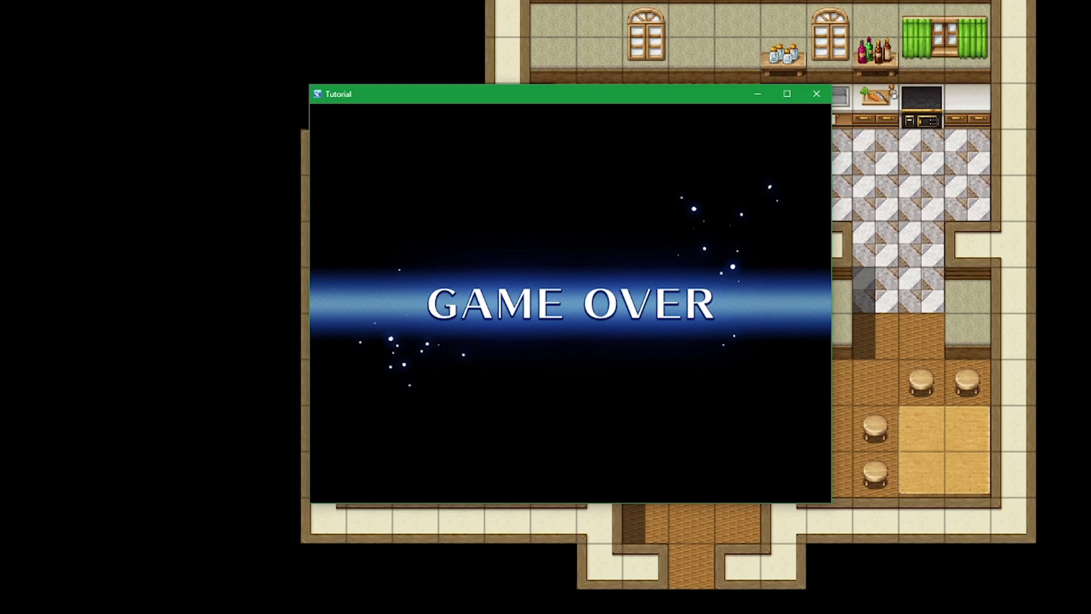
left_click(816, 93)
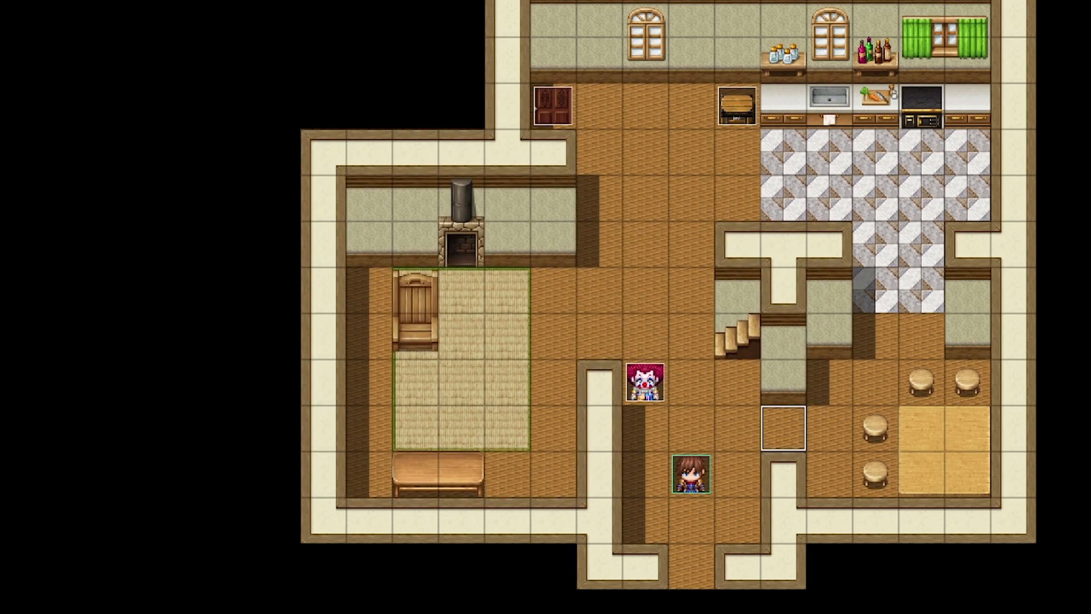
Step: Open the Killer event and delete the Control Self Switch A = ON command from page 1
double_click(645, 382)
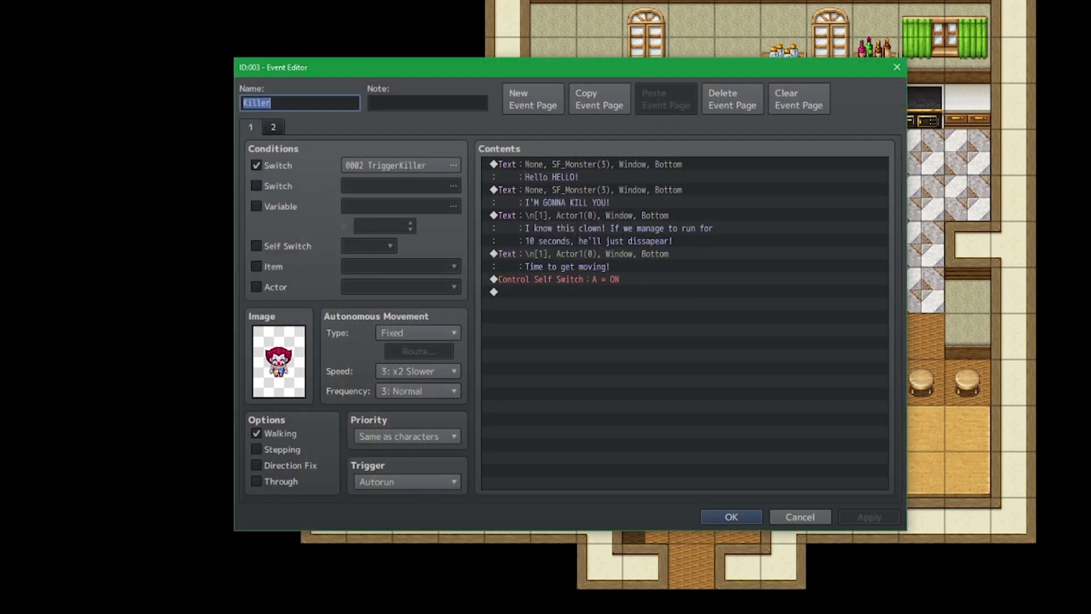
left_click(591, 279)
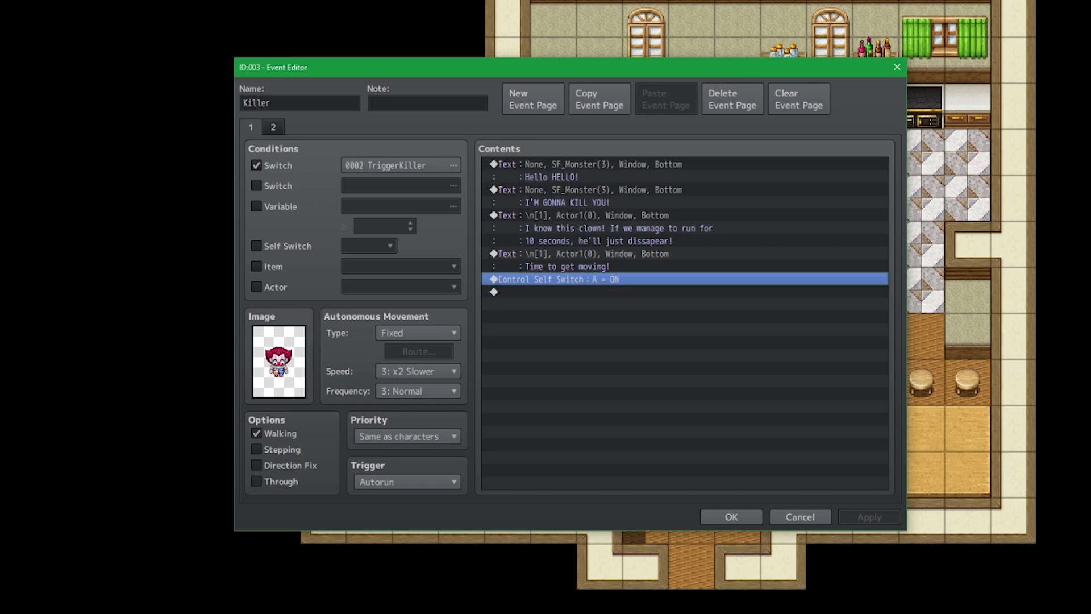
key("Delete")
Step: Add a Control Switches command at the end of page 1 turning ON switch 0003, named KillerOnTheLose, and apply the changes
double_click(591, 279)
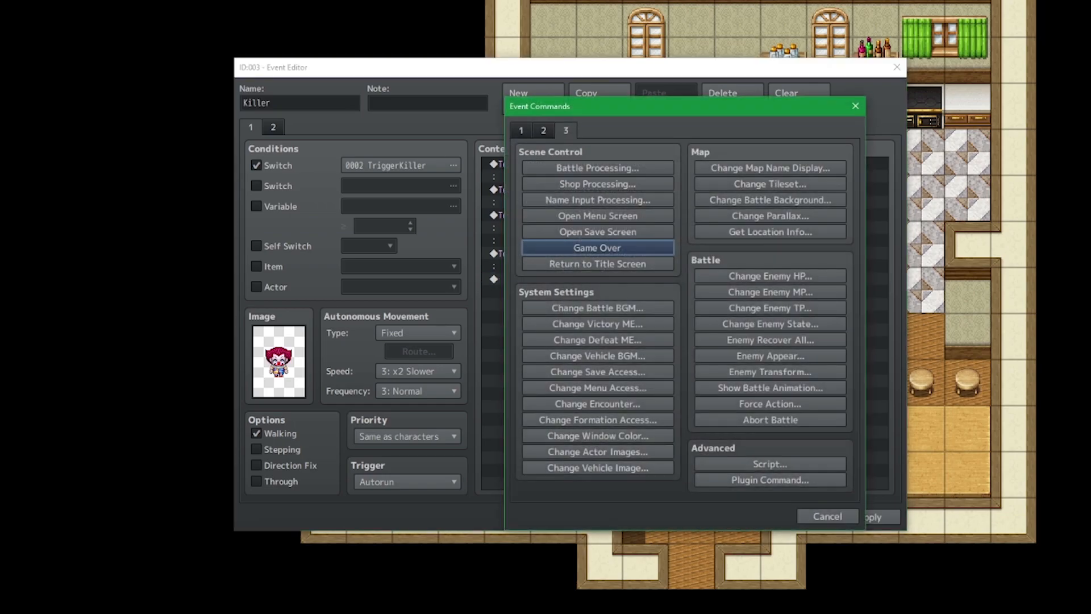
left_click(521, 130)
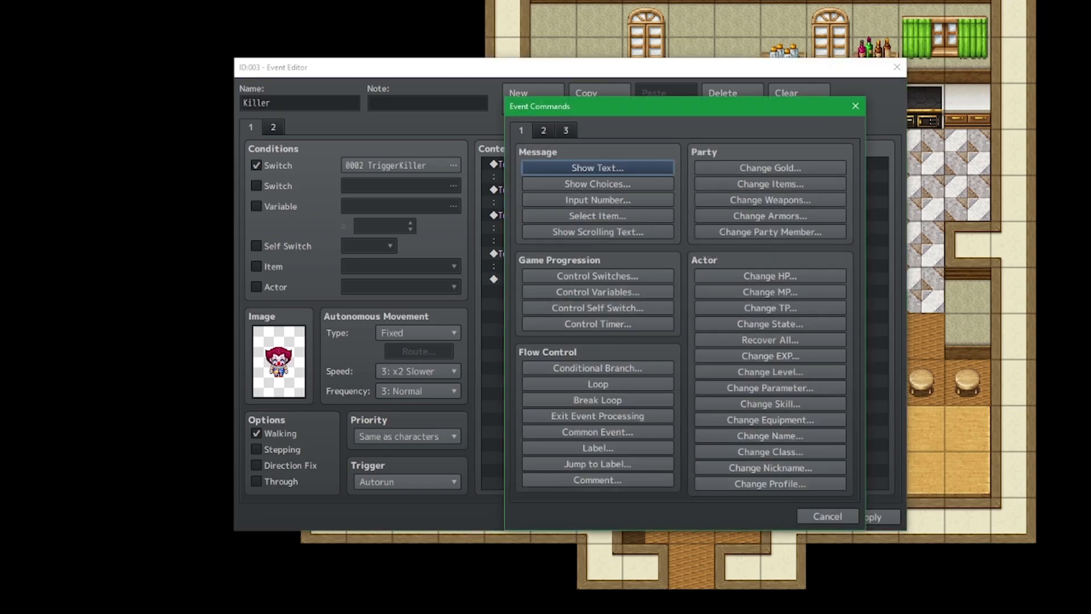
left_click(598, 275)
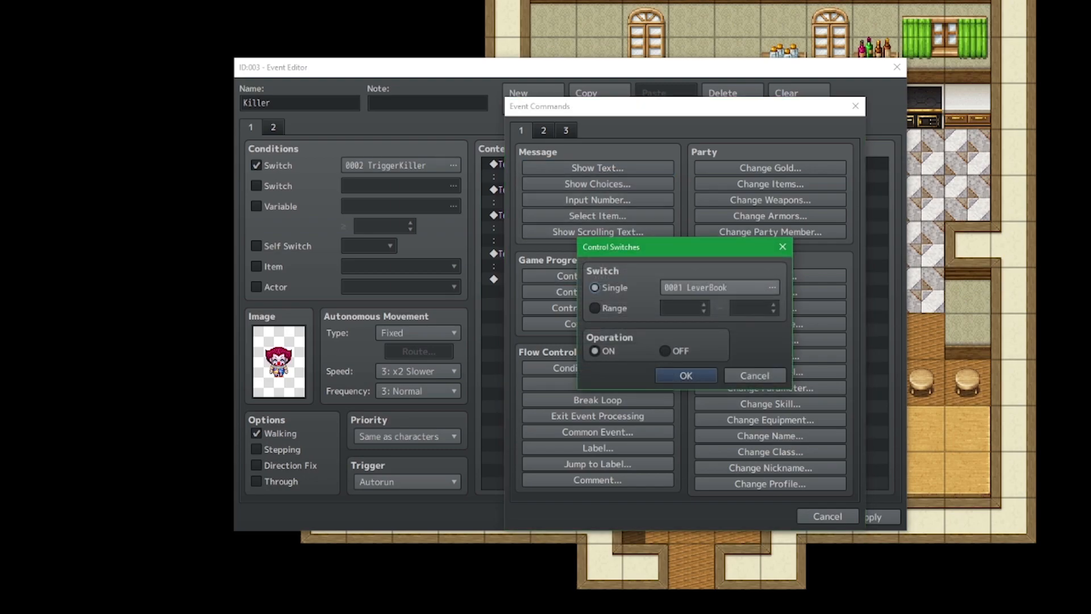
left_click(720, 287)
left_click(686, 203)
left_click(756, 442)
type("KillerOnT")
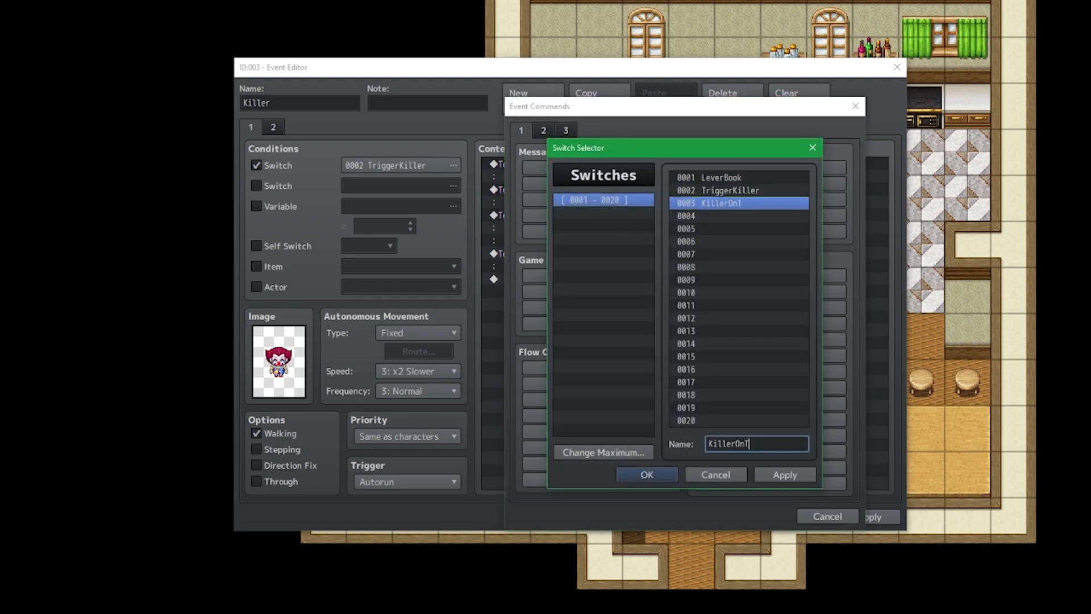
type("heLose")
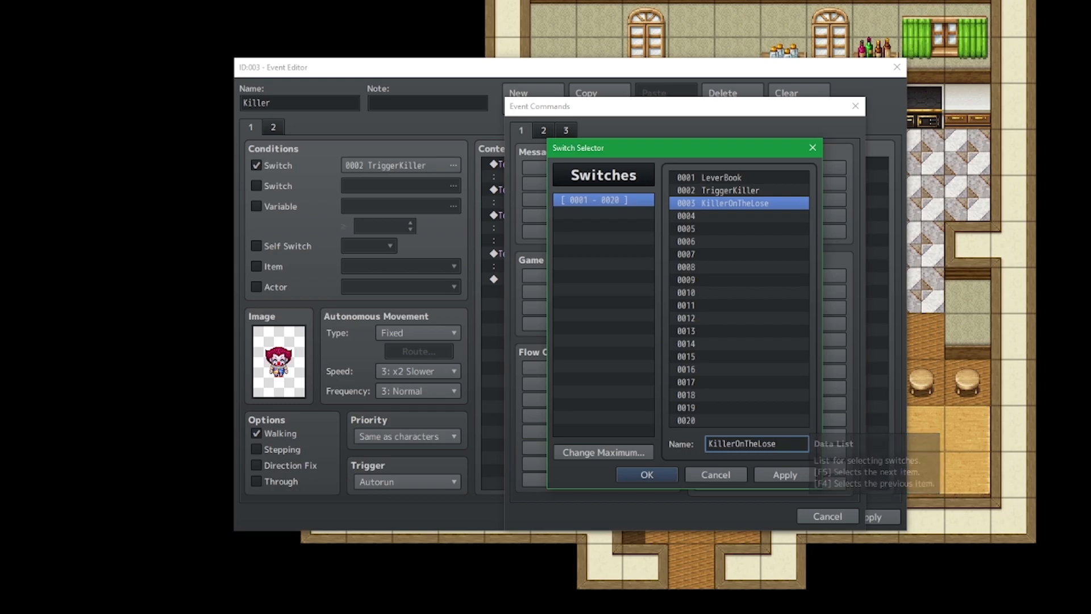
left_click(646, 474)
left_click(687, 373)
left_click(869, 516)
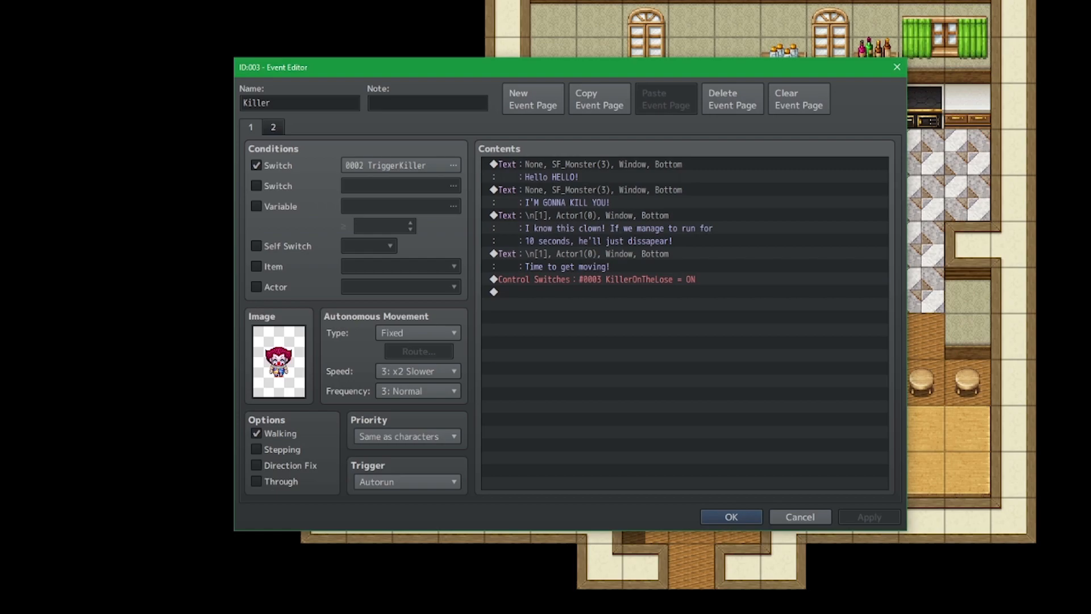
Step: Set the first switch condition of the Killer event's page 2 to 0003 KillerOnTheLose
left_click(685, 291)
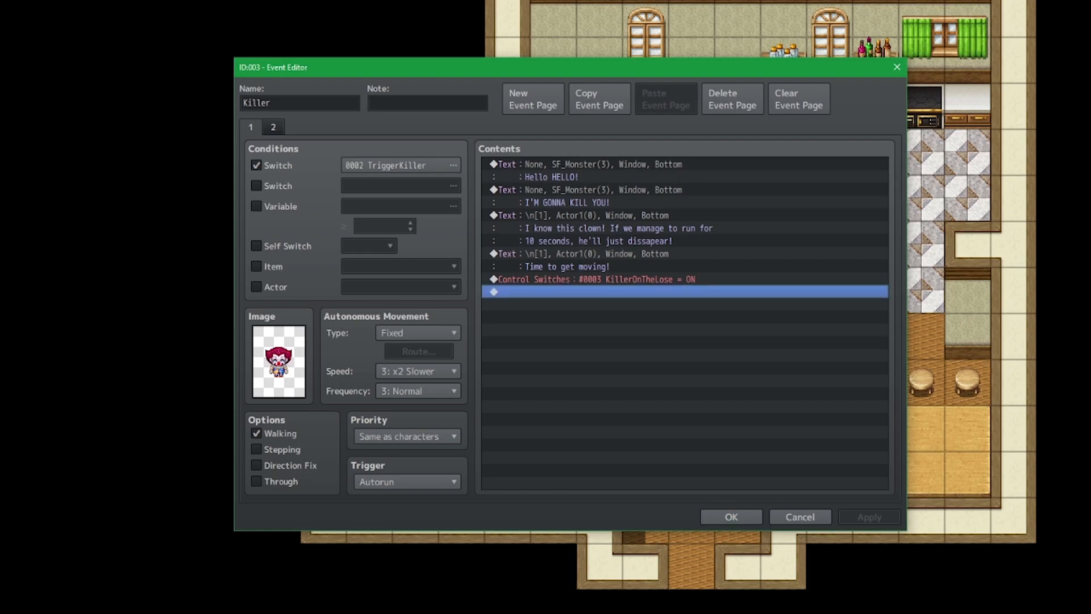
left_click(273, 128)
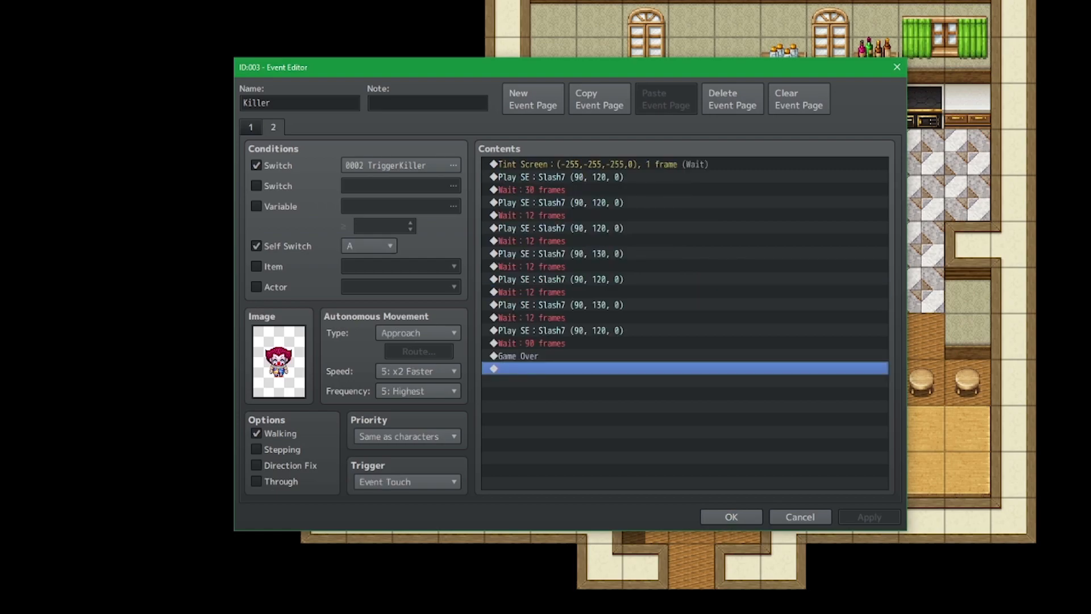
left_click(400, 166)
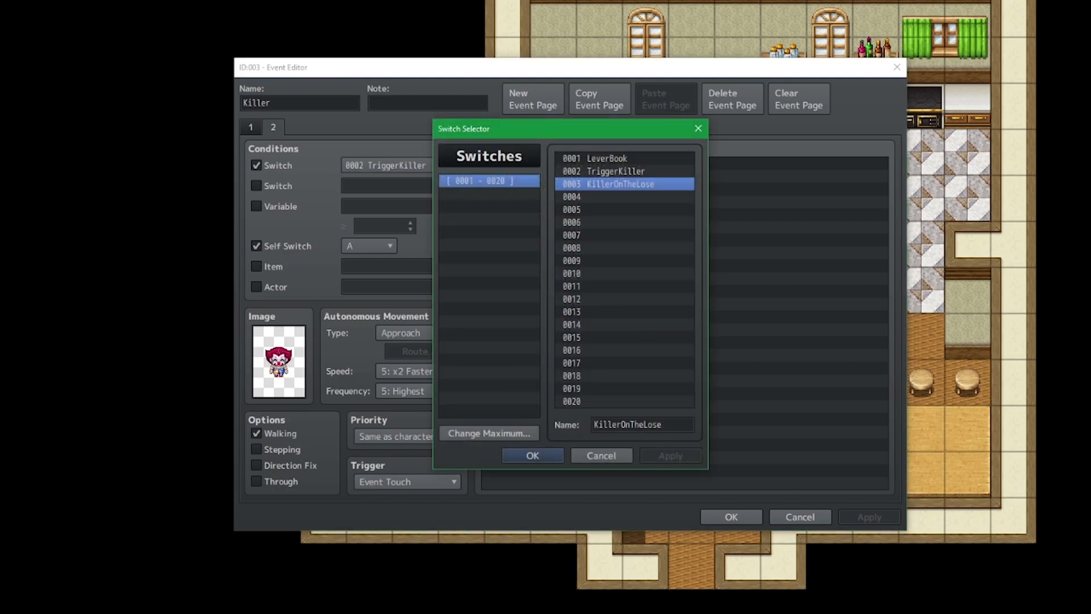
left_click(532, 455)
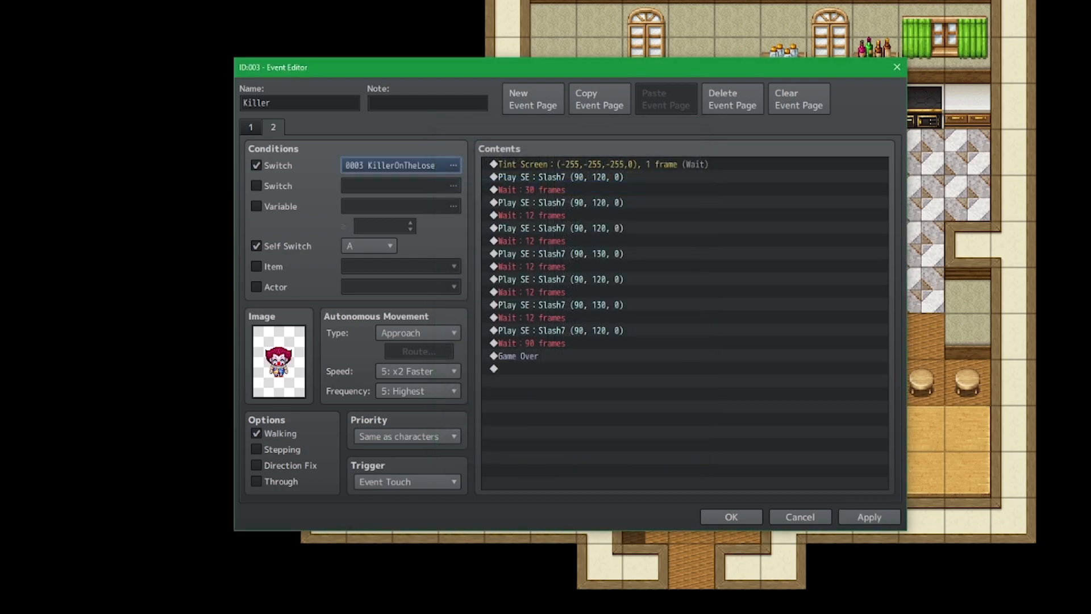
Step: Enable the second switch condition on page 2 with 0001 LeverBook, cancelling the switch selection
left_click(257, 186)
left_click(400, 186)
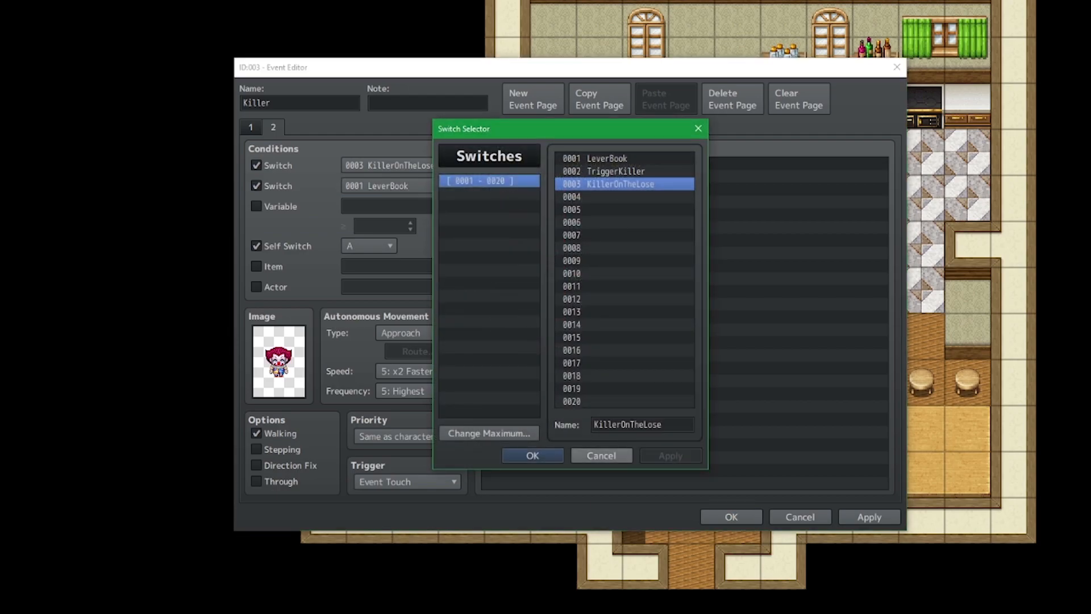
left_click(601, 455)
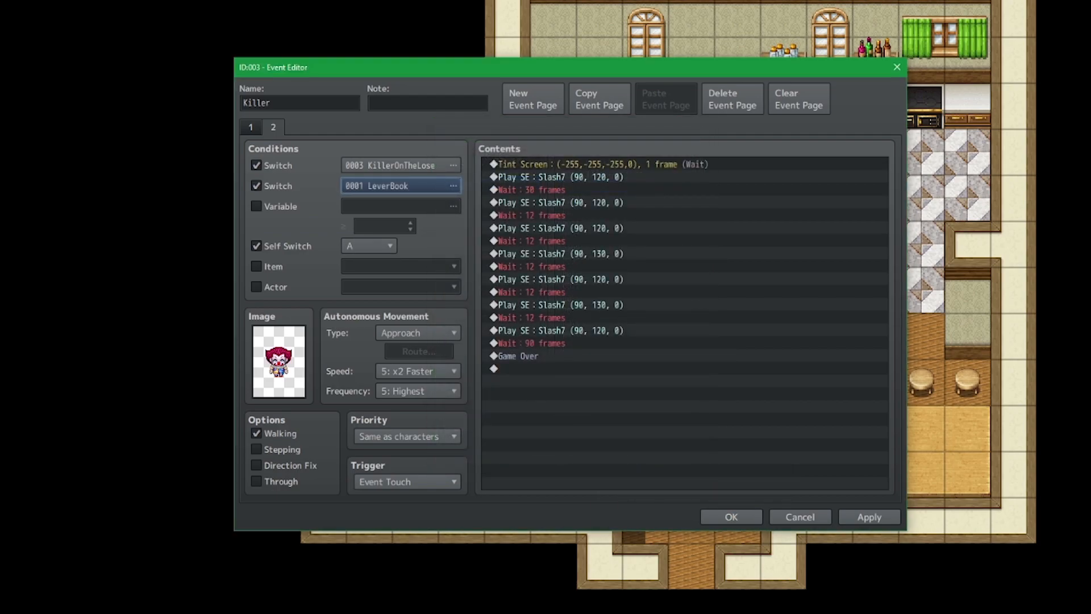
Step: Disable the second switch and the self switch conditions on the Killer event's page 2, and save the event
left_click(256, 186)
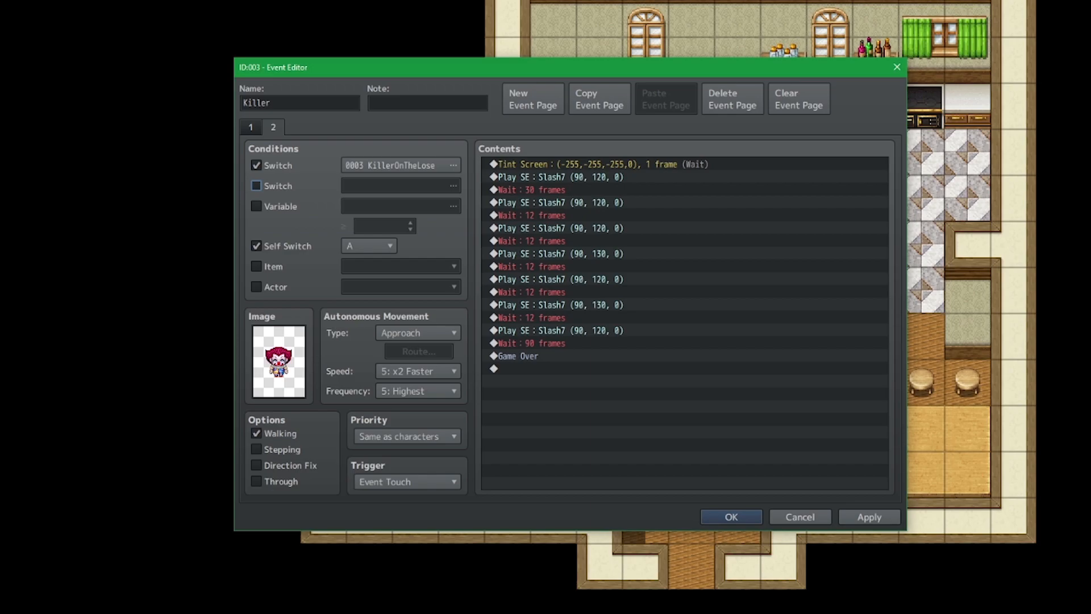
left_click(256, 245)
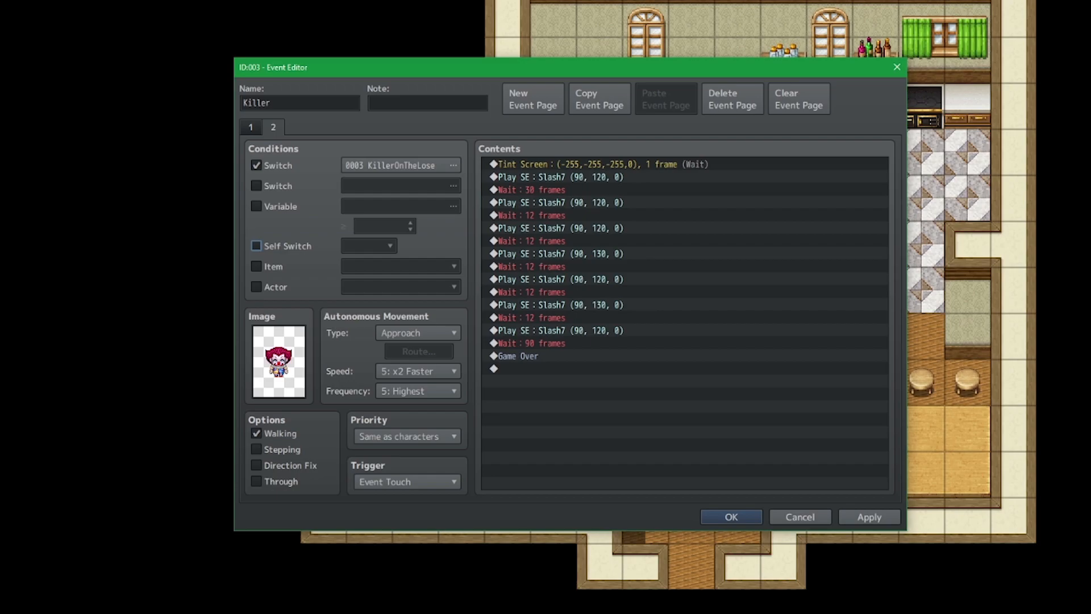
left_click(251, 127)
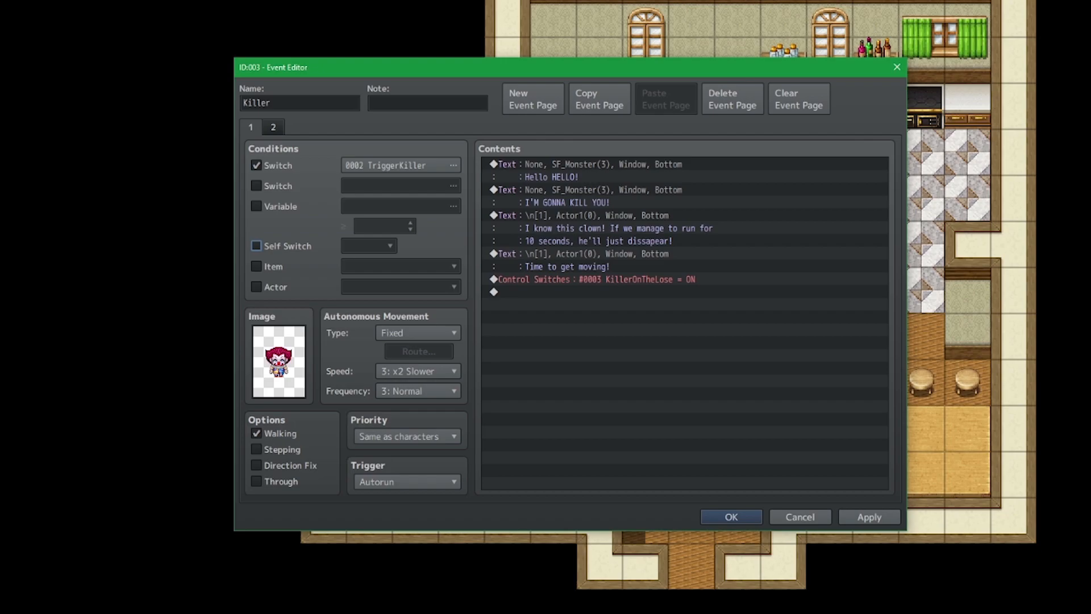
left_click(568, 292)
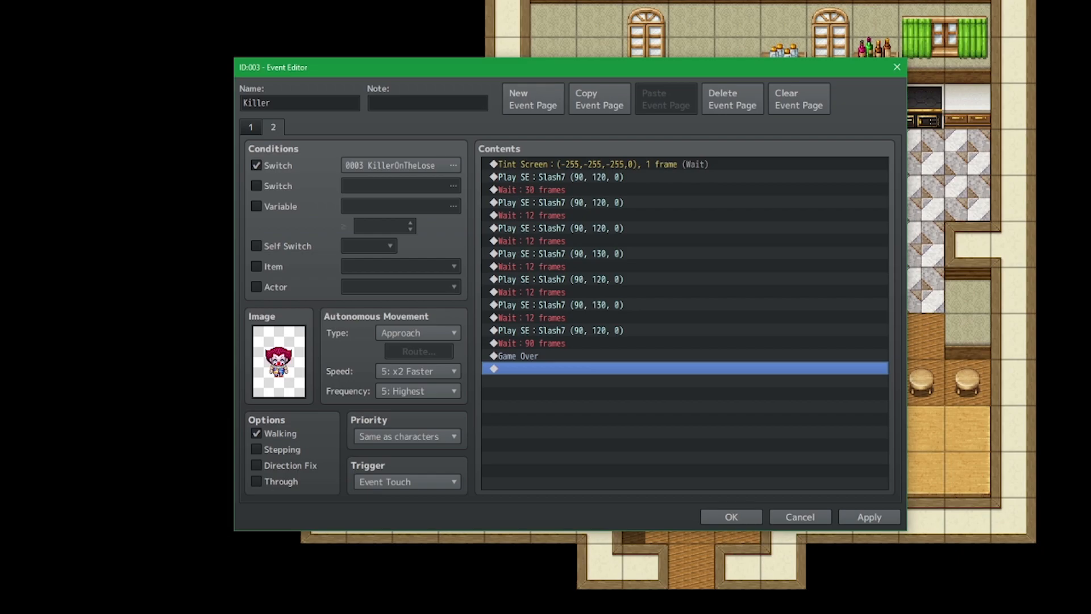
left_click(869, 516)
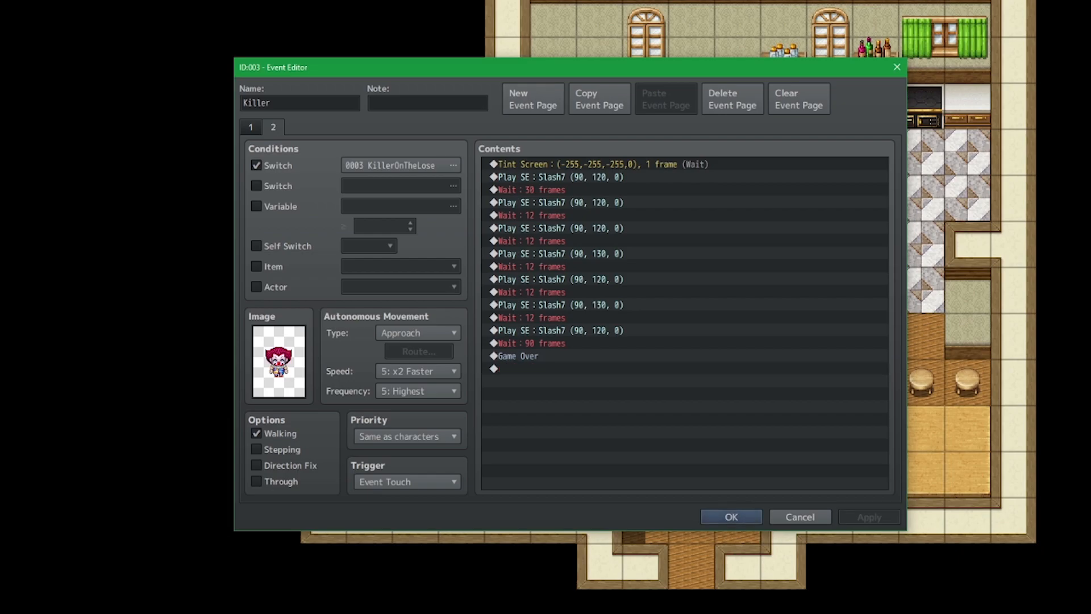
left_click(732, 516)
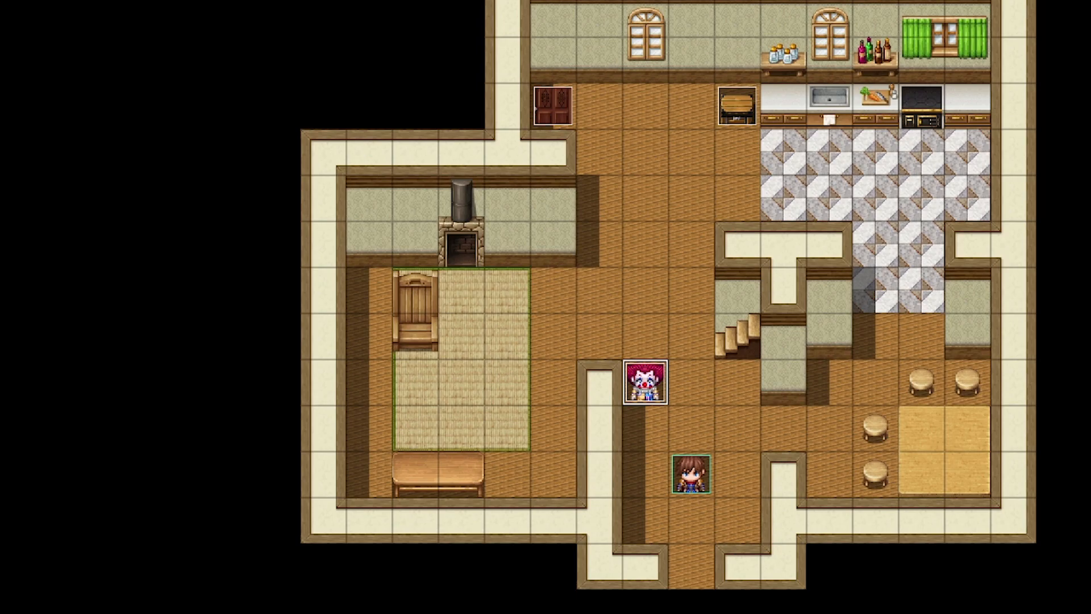
Step: Reopen the Killer event and add a Control Timer command at the end of page 1 starting a timer of 0 min 10 sec
double_click(646, 381)
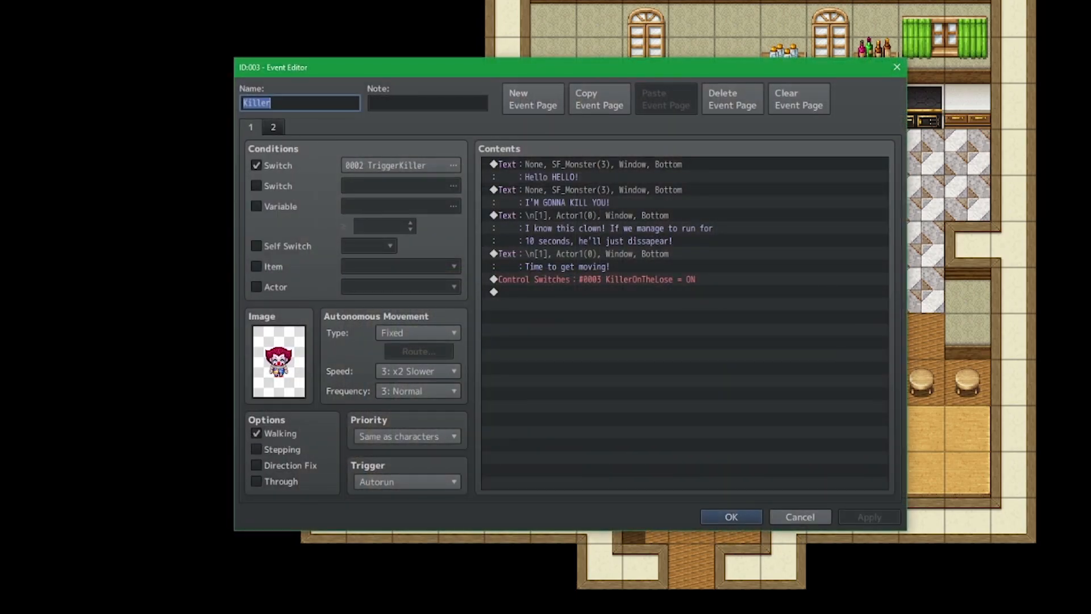
left_click(684, 292)
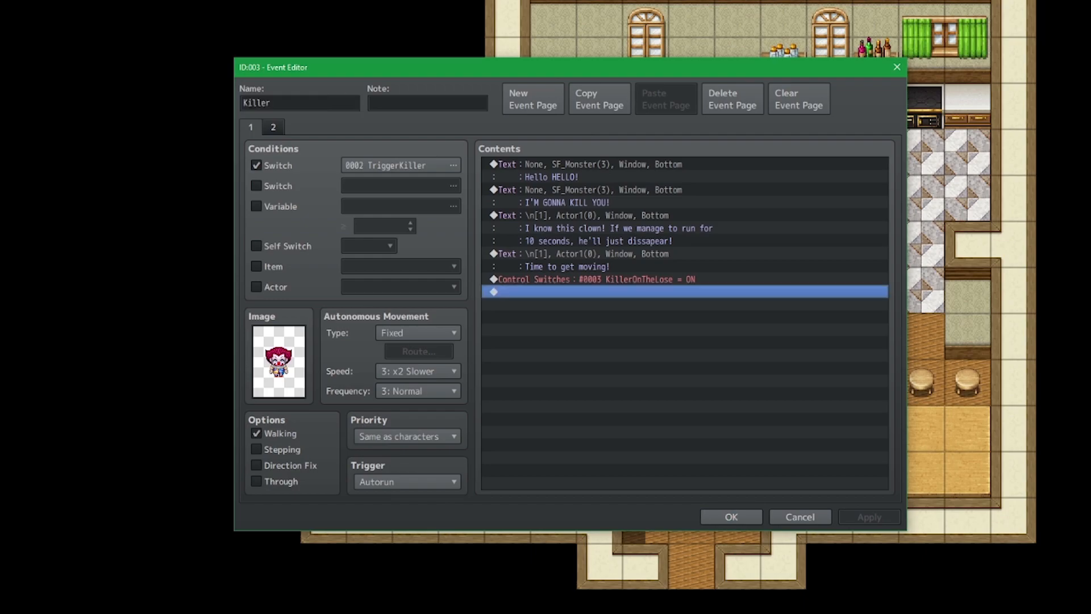
left_click(684, 279)
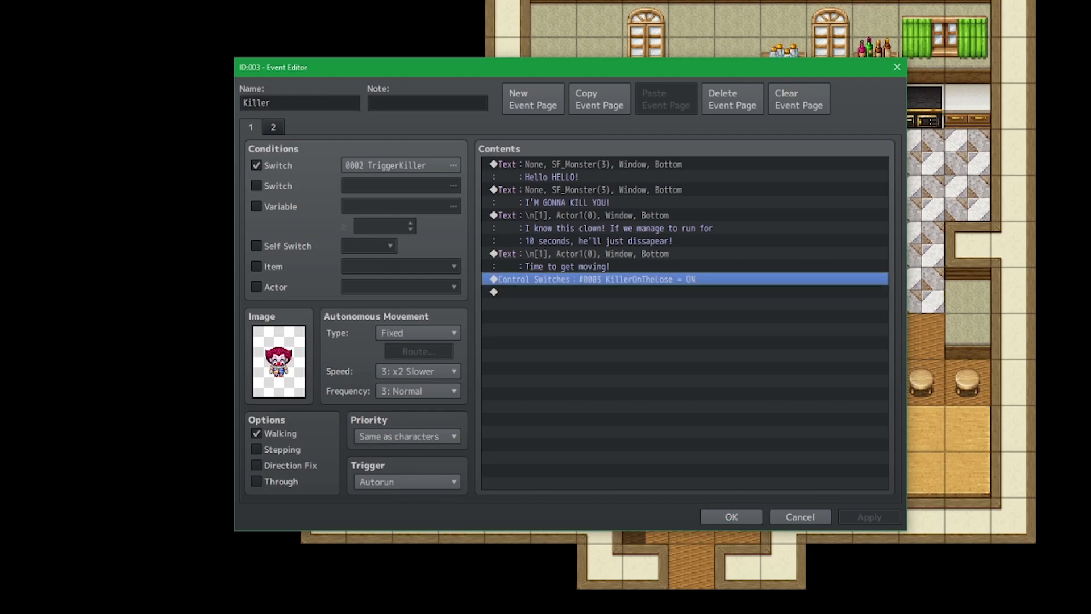
double_click(630, 292)
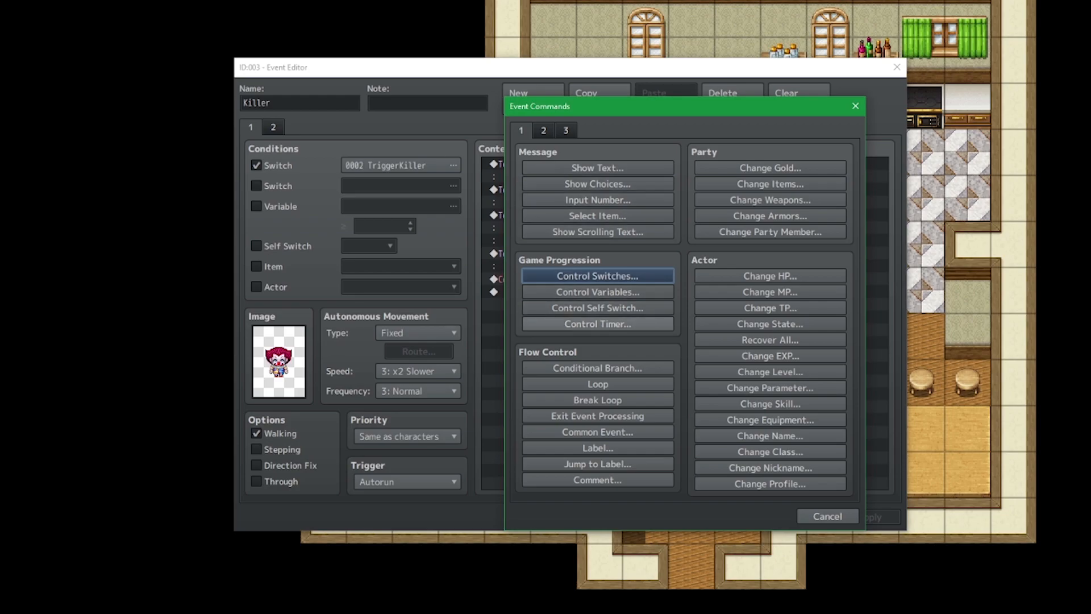
left_click(597, 324)
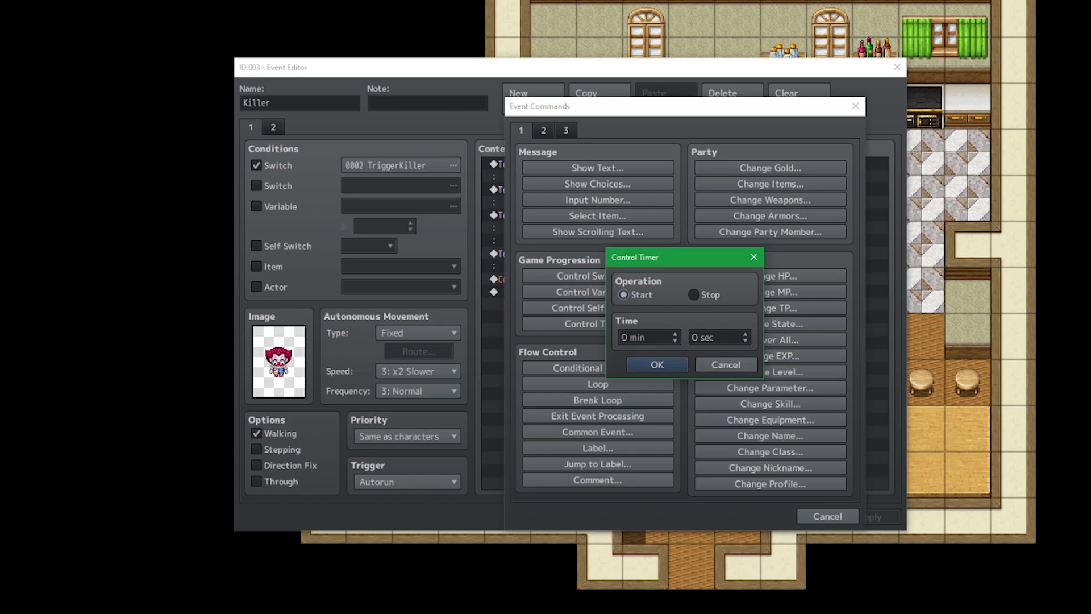
double_click(696, 337)
type("10")
key("Tab")
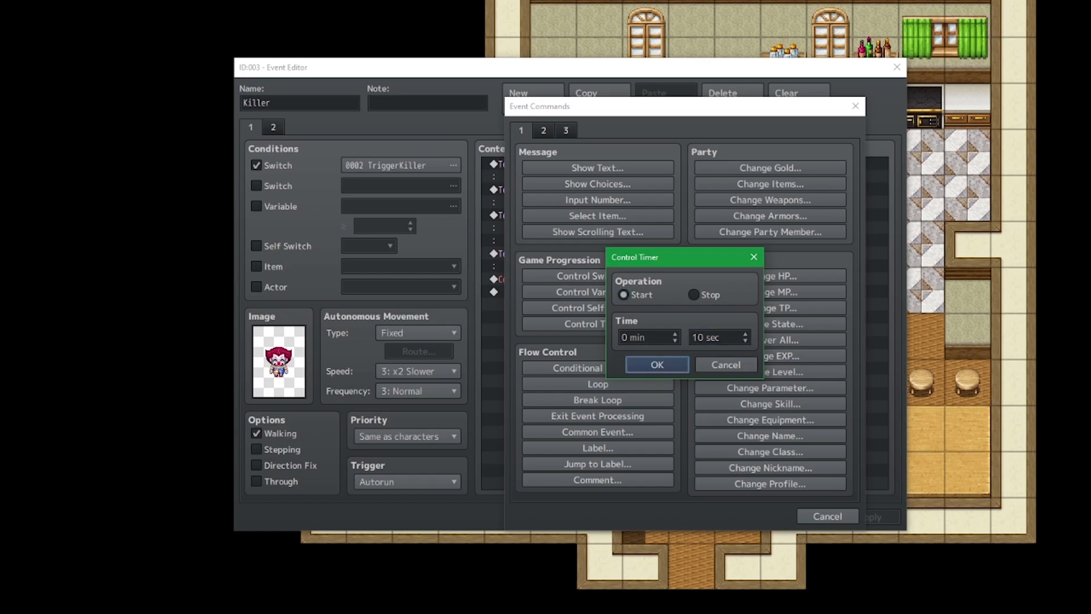
key("Return")
key("Tab")
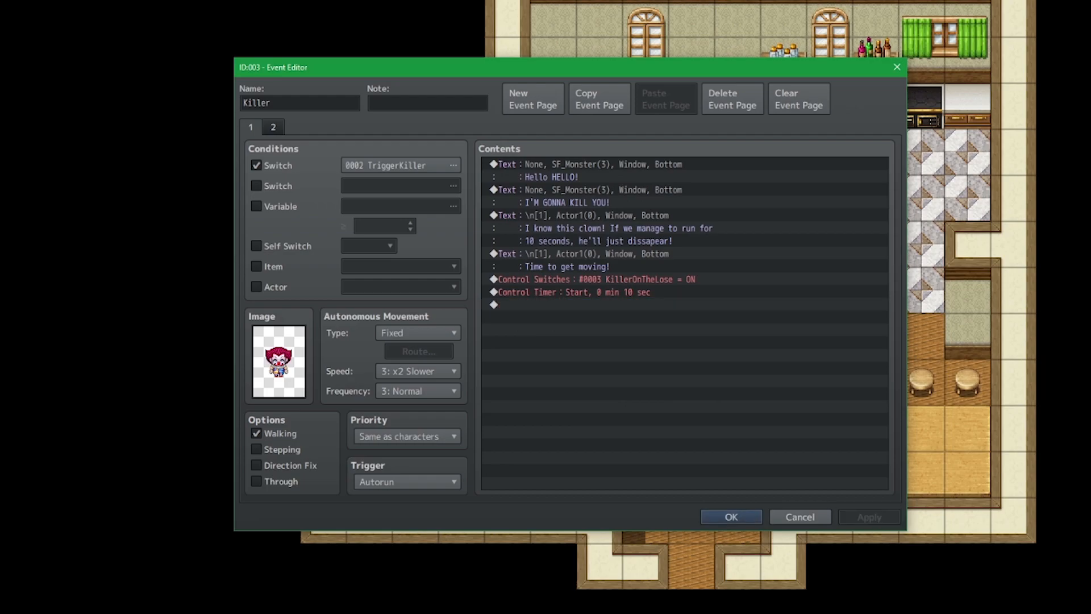
key("Return")
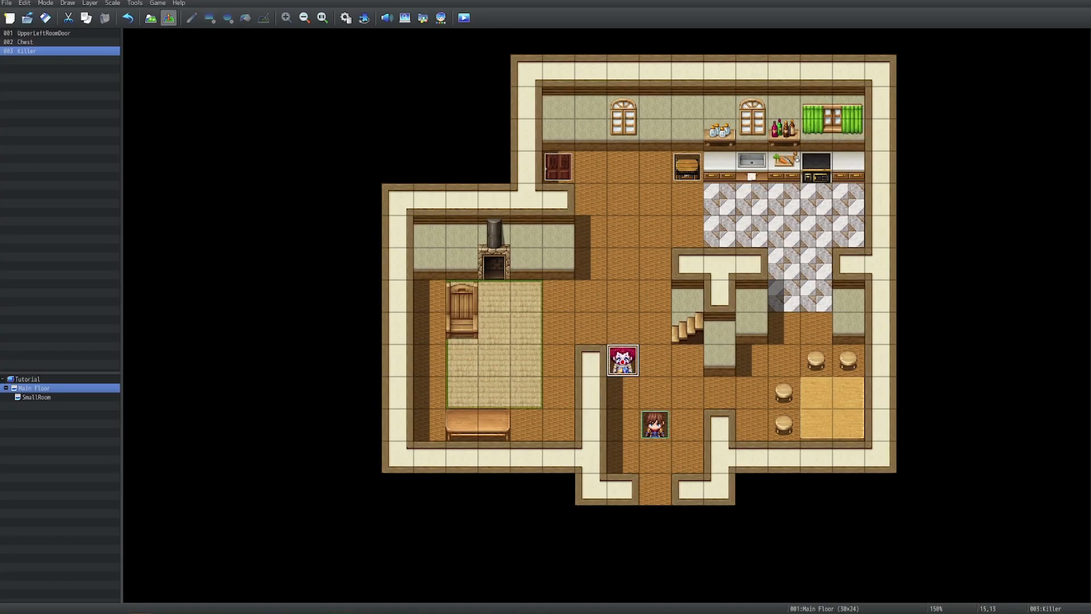
Step: Create an event named ControlClownTimer on the empty tile at 8,4, outside the house walls, and apply it
left_click(397, 70)
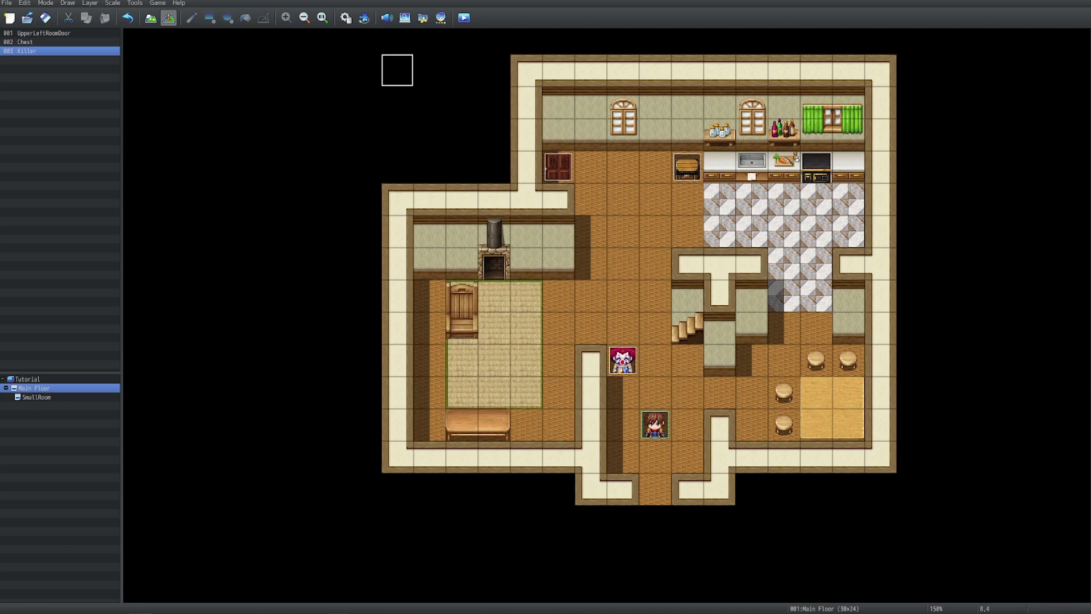
key("Return")
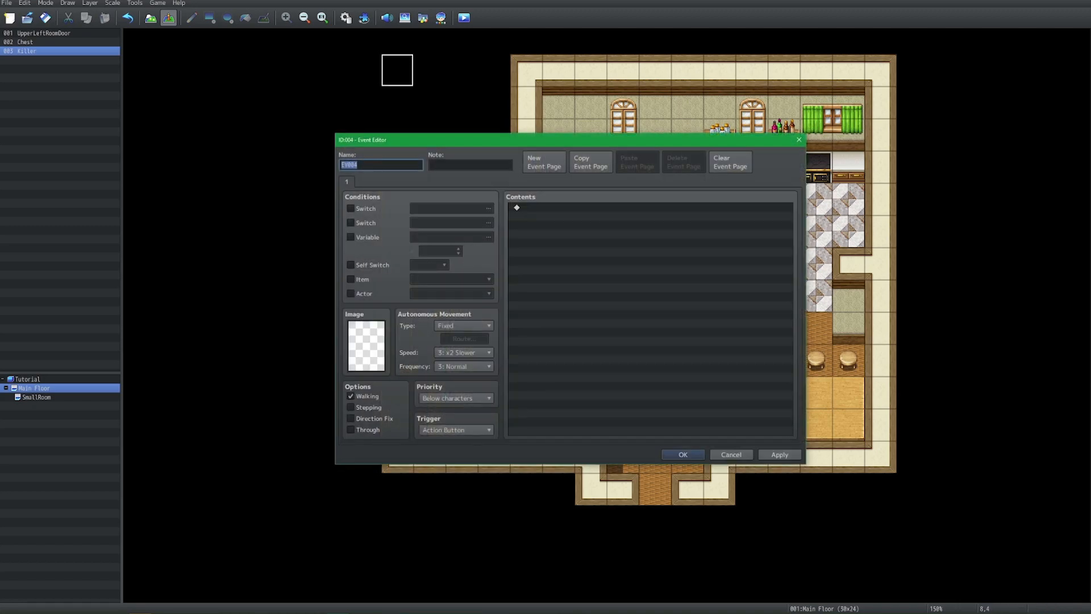
type("ControlClownTimer")
left_click(779, 454)
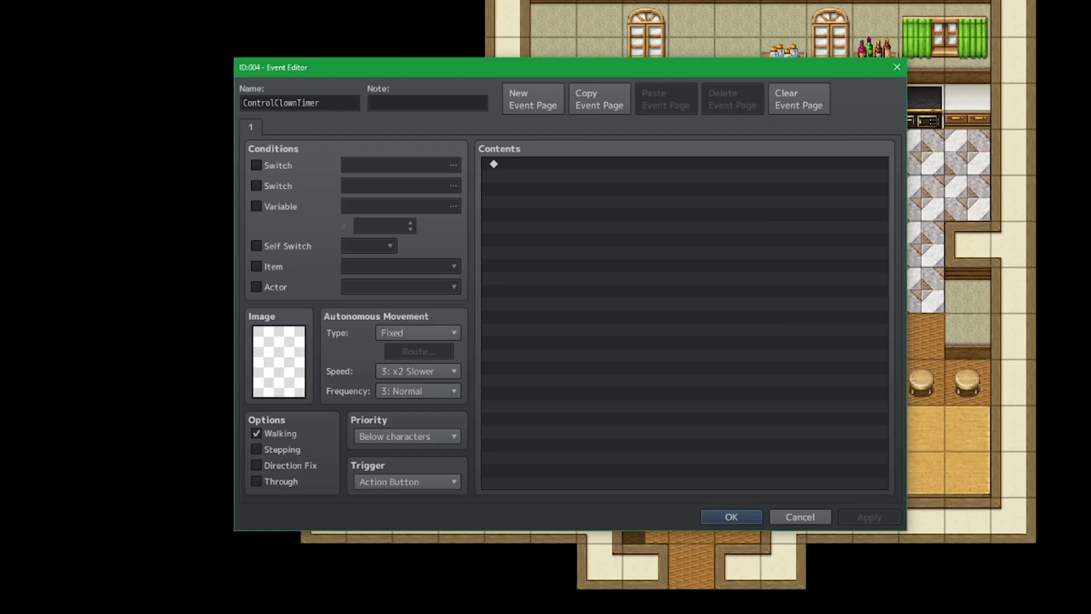
Step: Enable the first switch condition of the ControlClownTimer event and set it to 0003 KillerOnTheLose
left_click(256, 165)
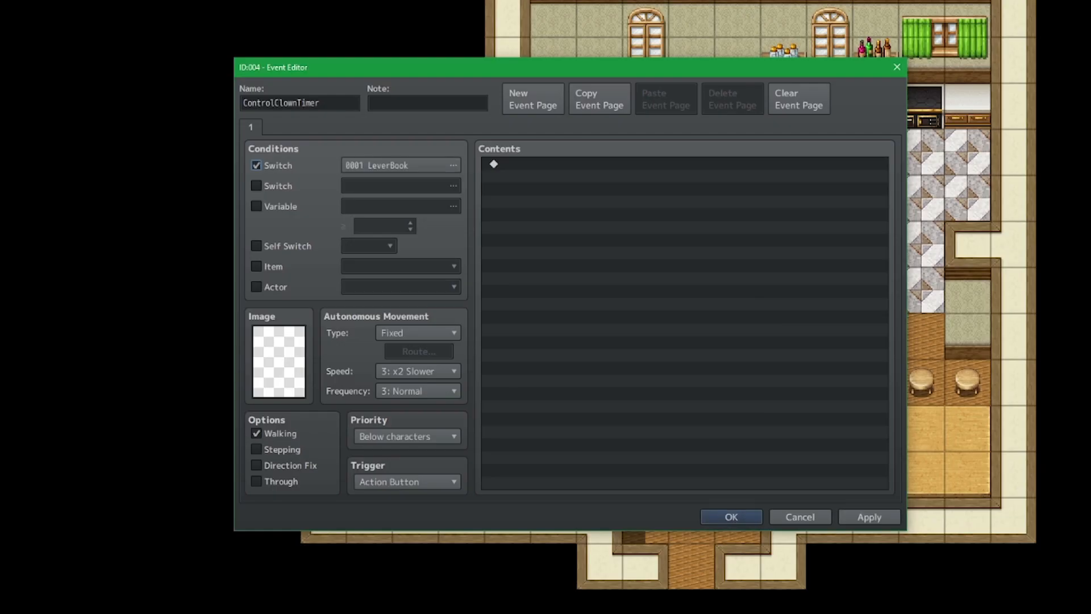
left_click(401, 165)
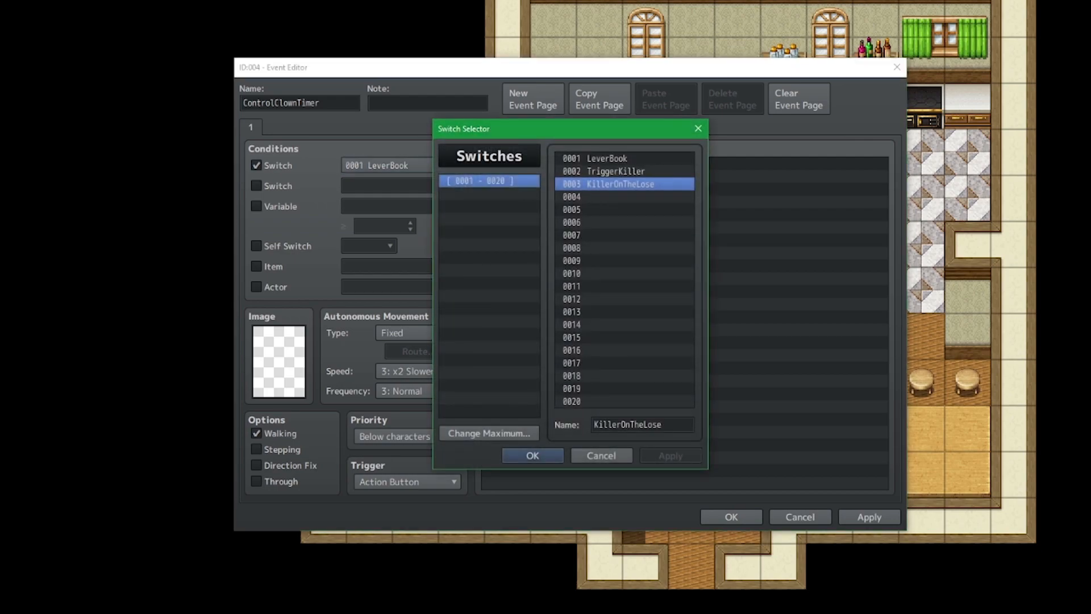
left_click(532, 455)
Step: Add a Conditional Branch to the event's contents that checks for Timer ≥ 0 min 0 sec
double_click(591, 165)
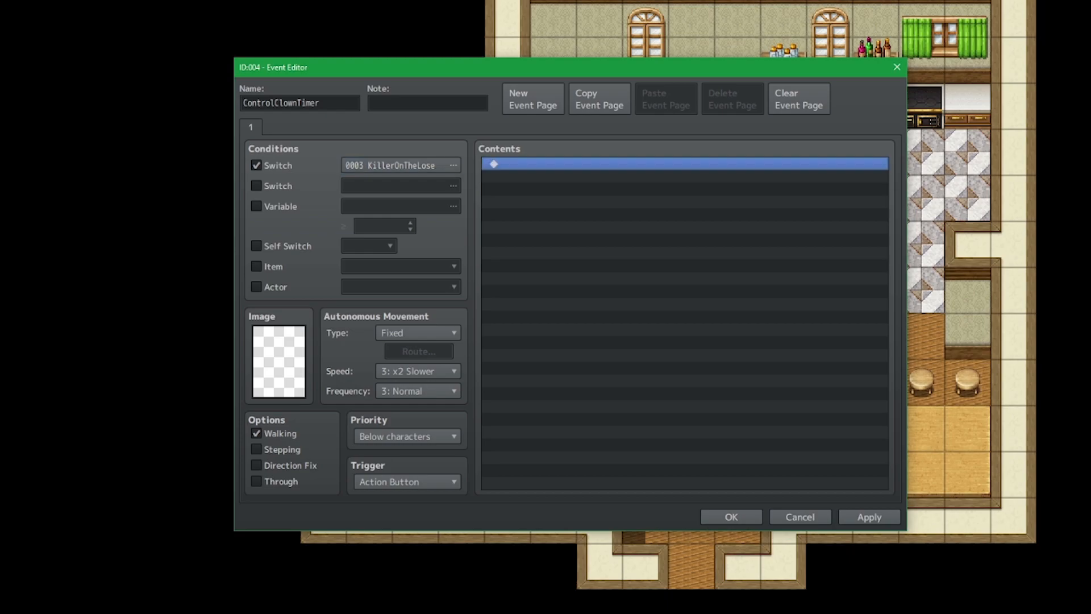
left_click(598, 292)
left_click(598, 368)
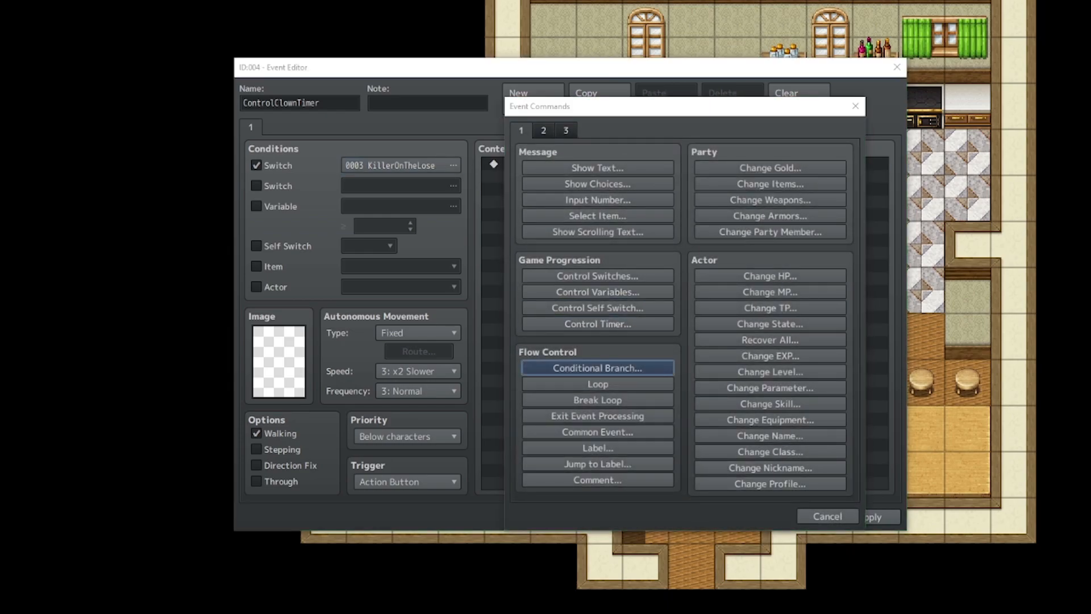
left_click(548, 347)
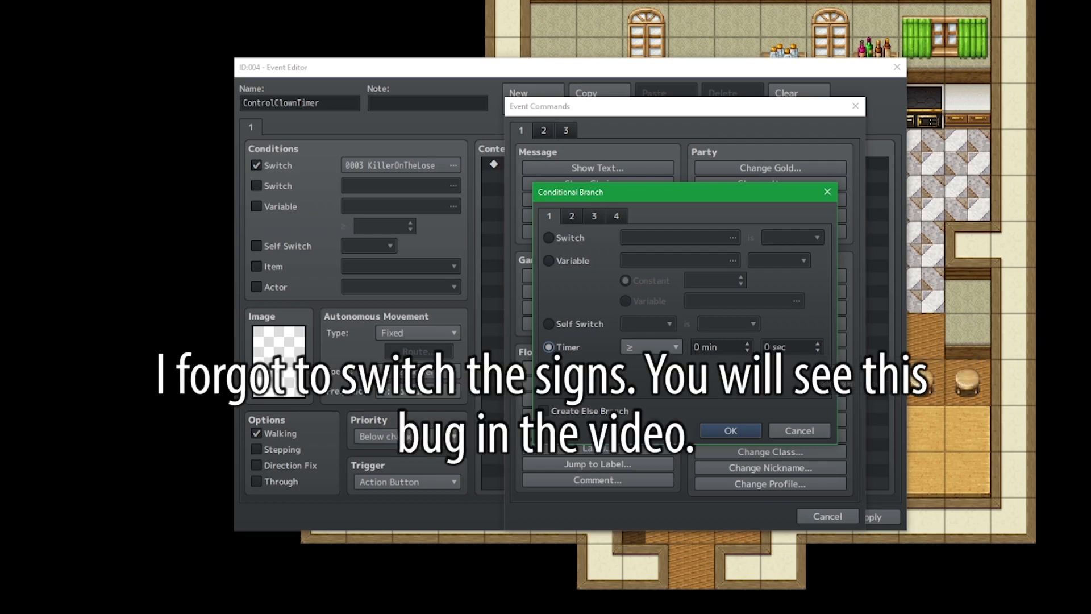
left_click(731, 431)
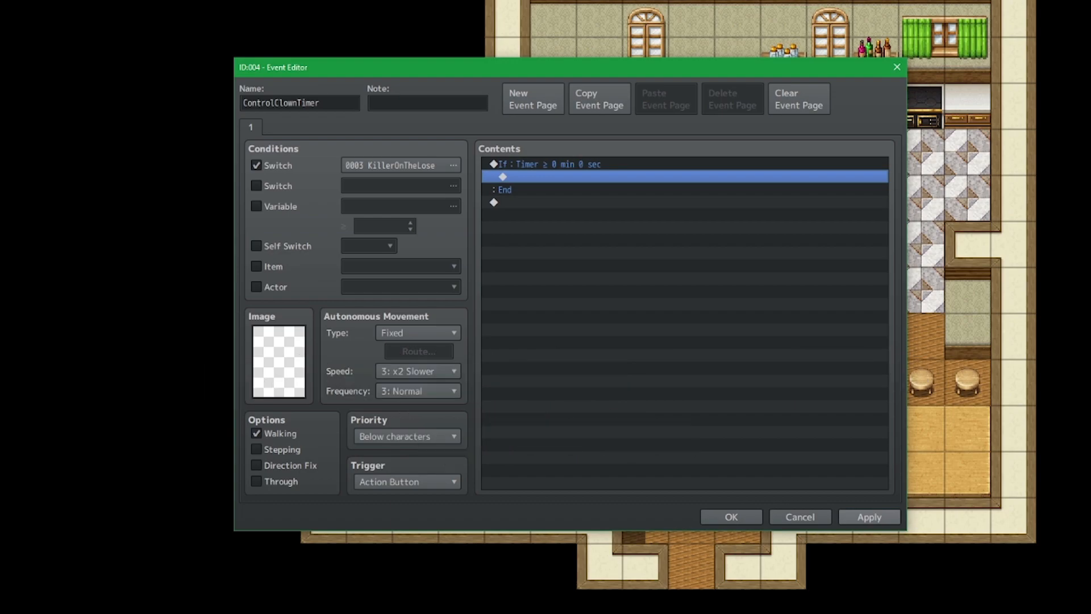
Step: Start a Show Animation command inside the timer branch with Killer as the character
double_click(768, 179)
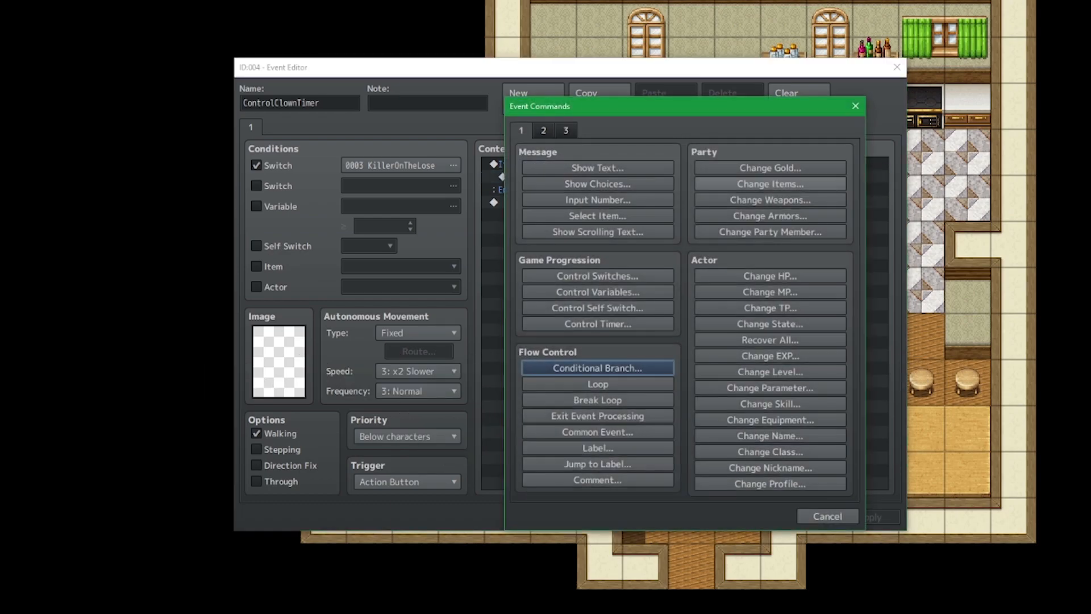
left_click(543, 130)
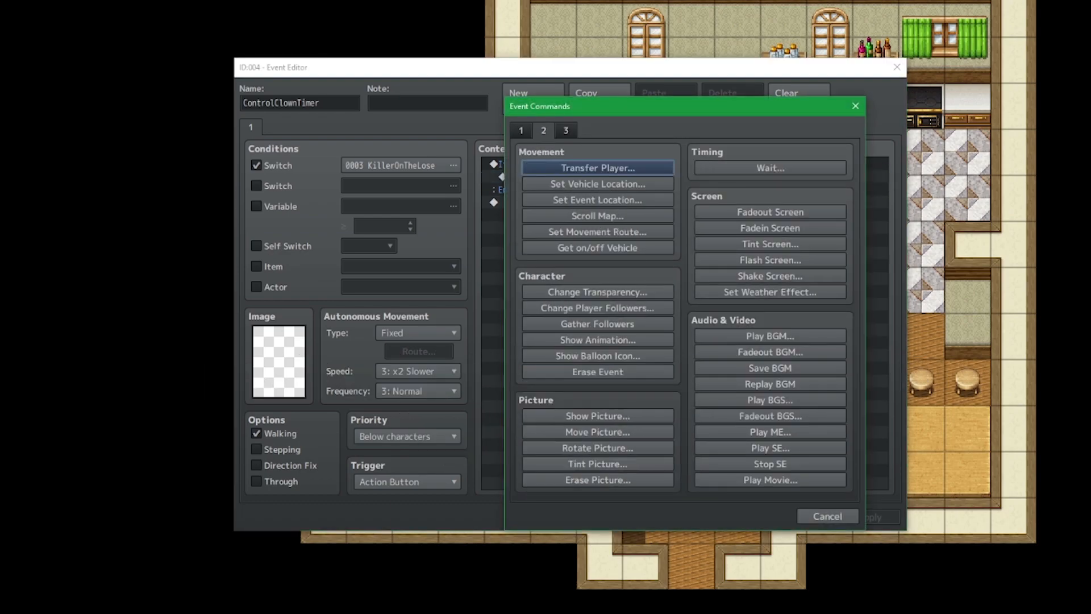
left_click(597, 340)
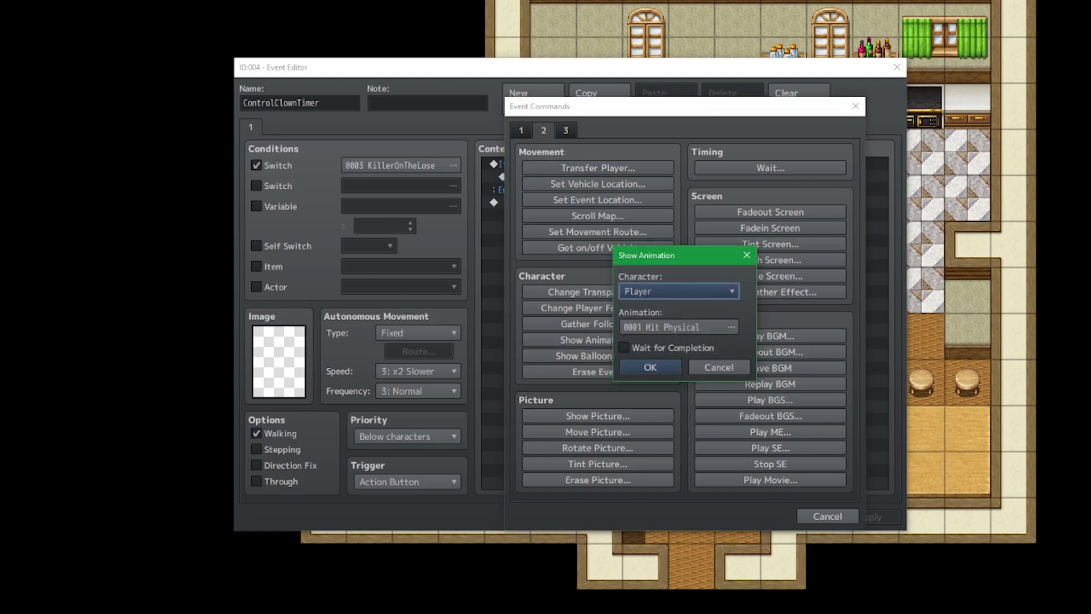
left_click(678, 291)
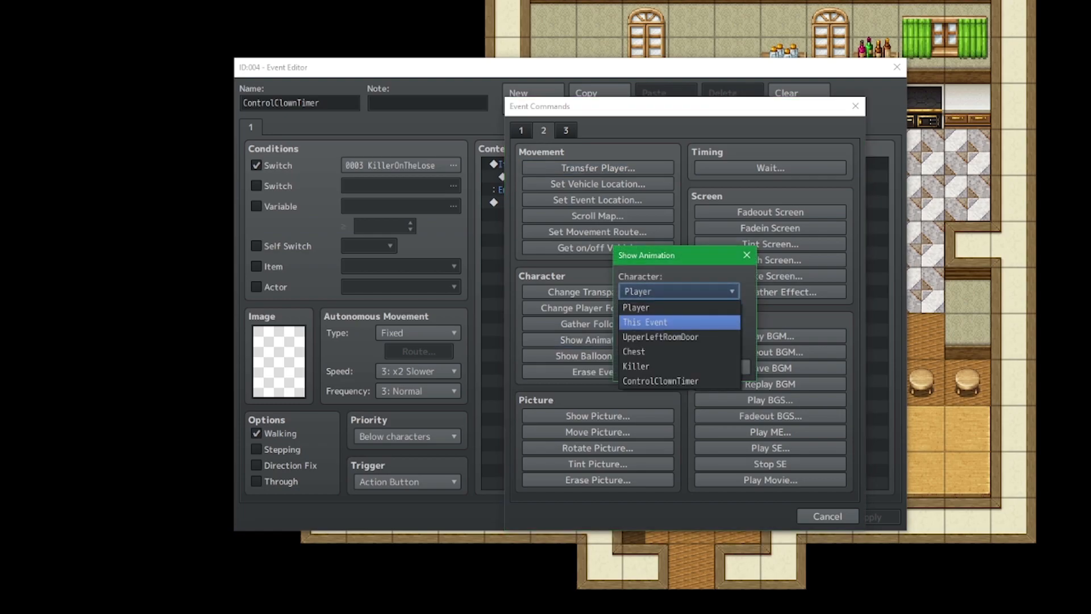
left_click(662, 366)
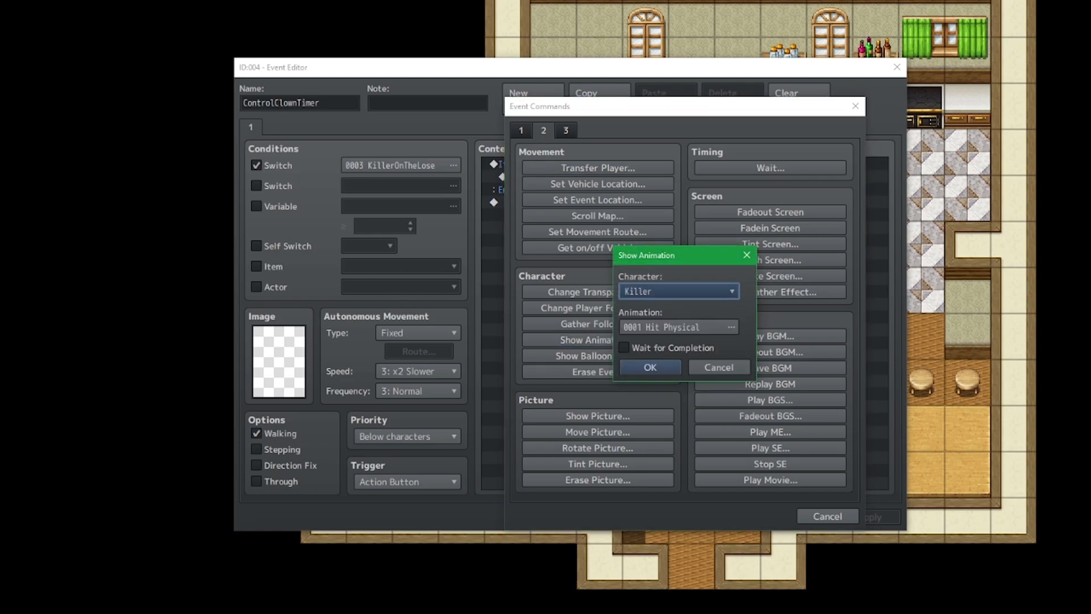
Step: Preview the Hit and Slash animations from 0002 Hit Effect through 0010 Slash Thunder for the Show Animation command
left_click(636, 327)
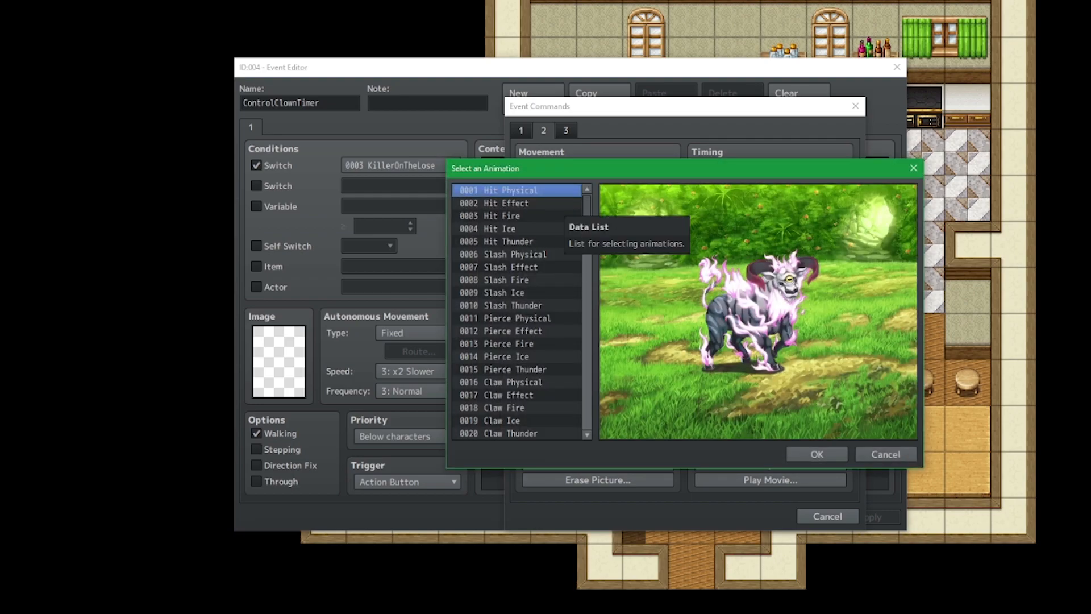
left_click(561, 203)
left_click(556, 216)
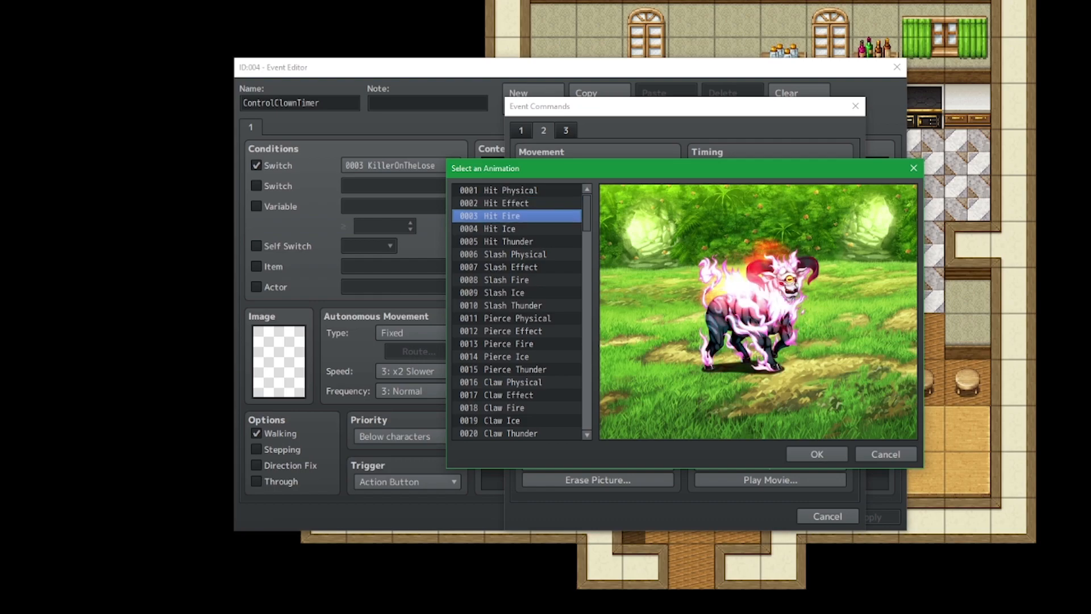
left_click(551, 228)
left_click(545, 242)
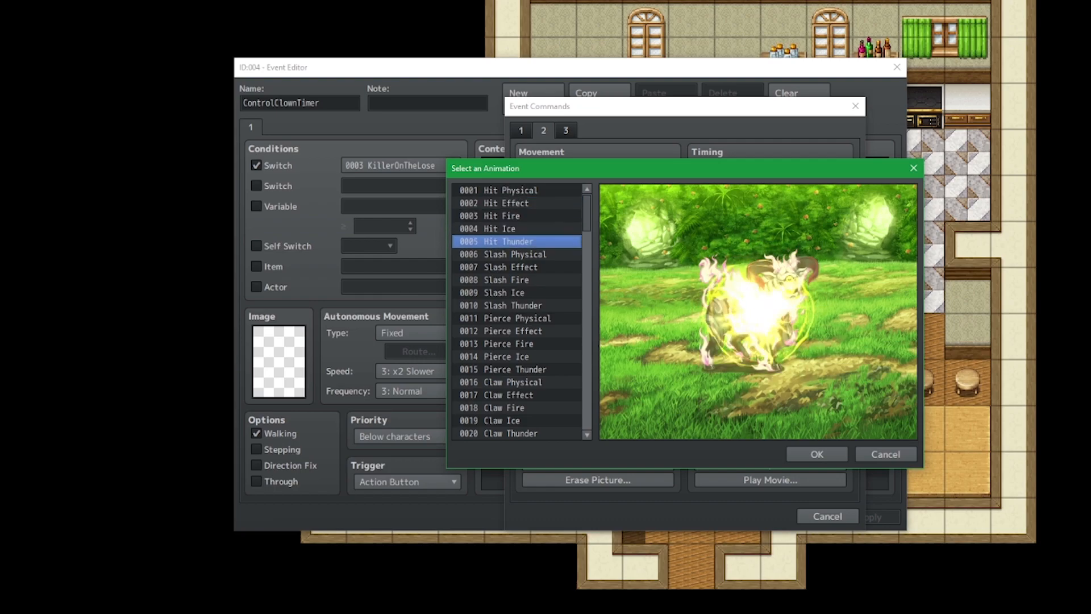
left_click(540, 254)
left_click(537, 267)
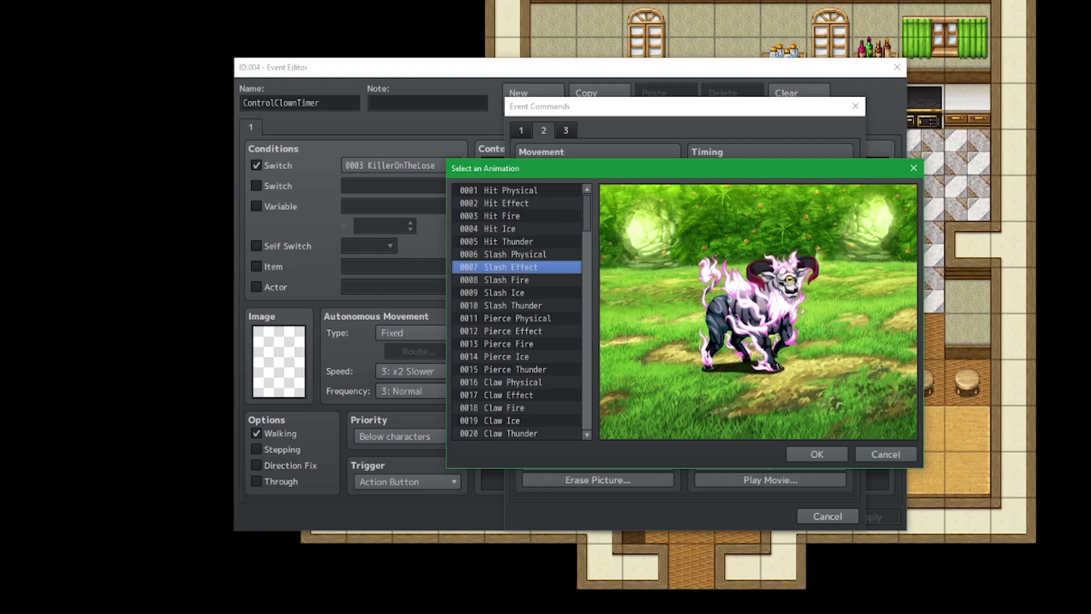
left_click(534, 280)
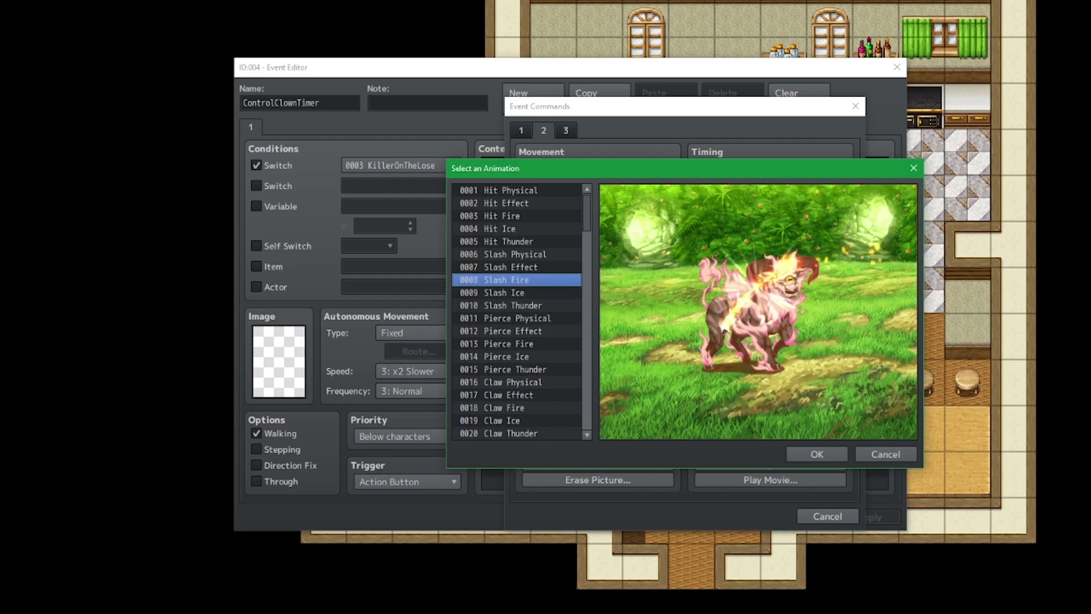
left_click(534, 306)
left_click(534, 292)
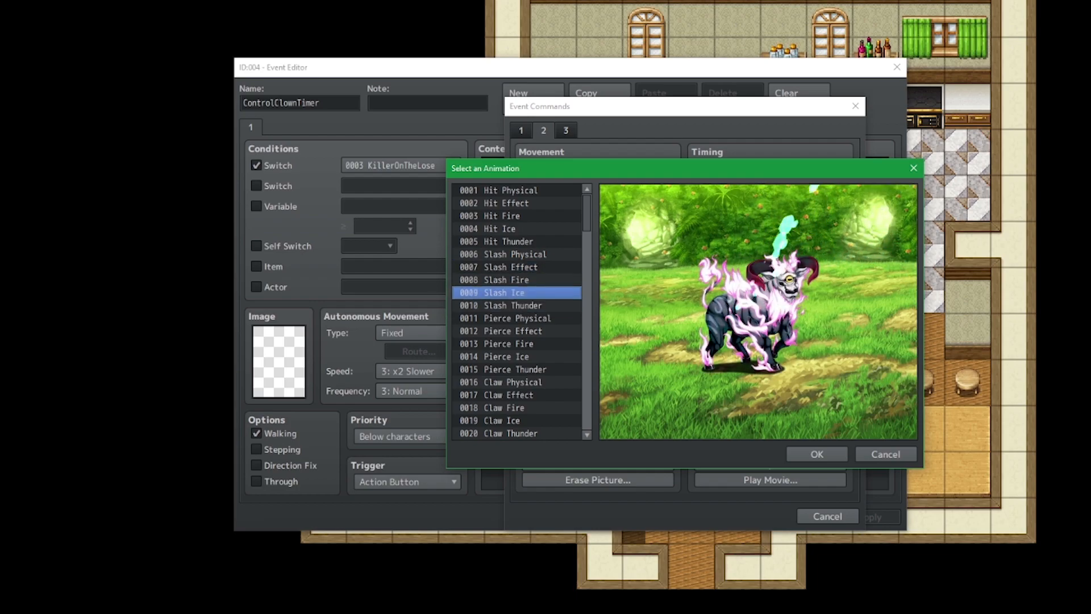
scroll(517, 293, "down", 3)
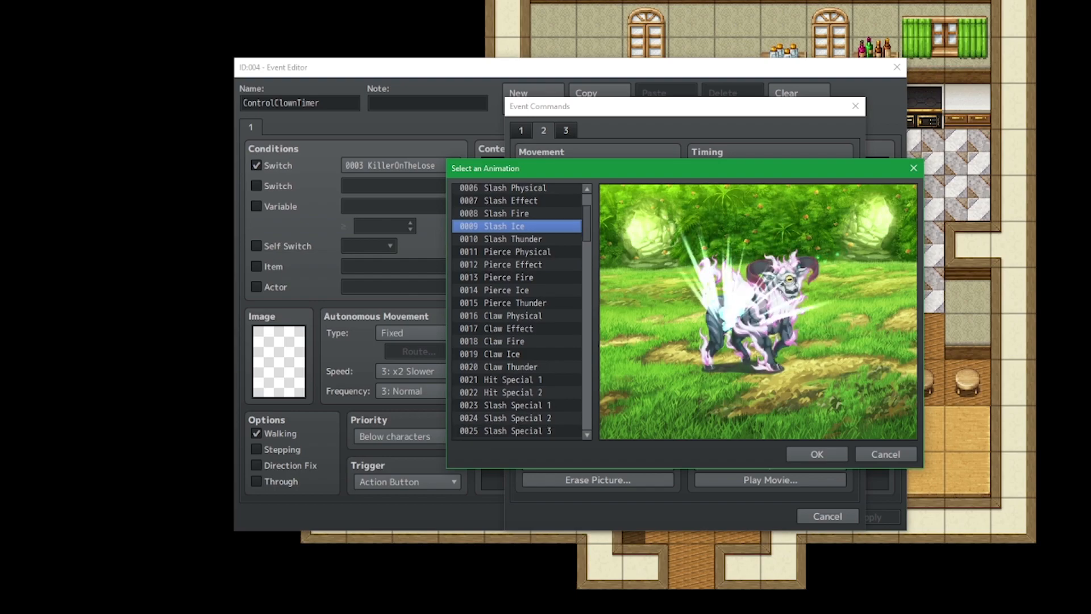
Step: Set the Killer's animation to 0060 Blind with Wait for Completion enabled, add the command and apply the event
left_click(517, 240)
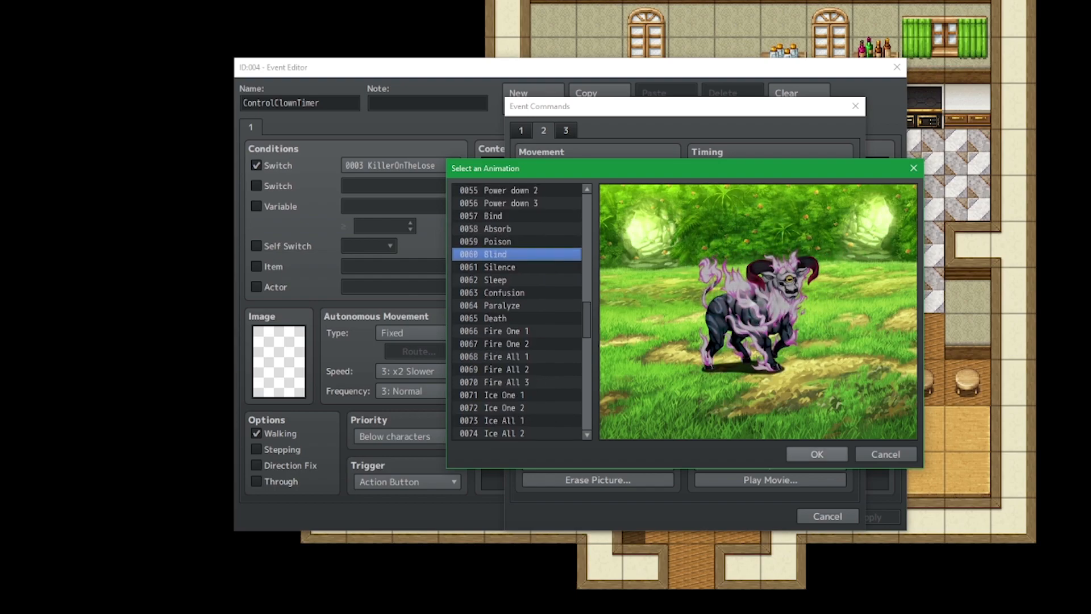
left_click(817, 454)
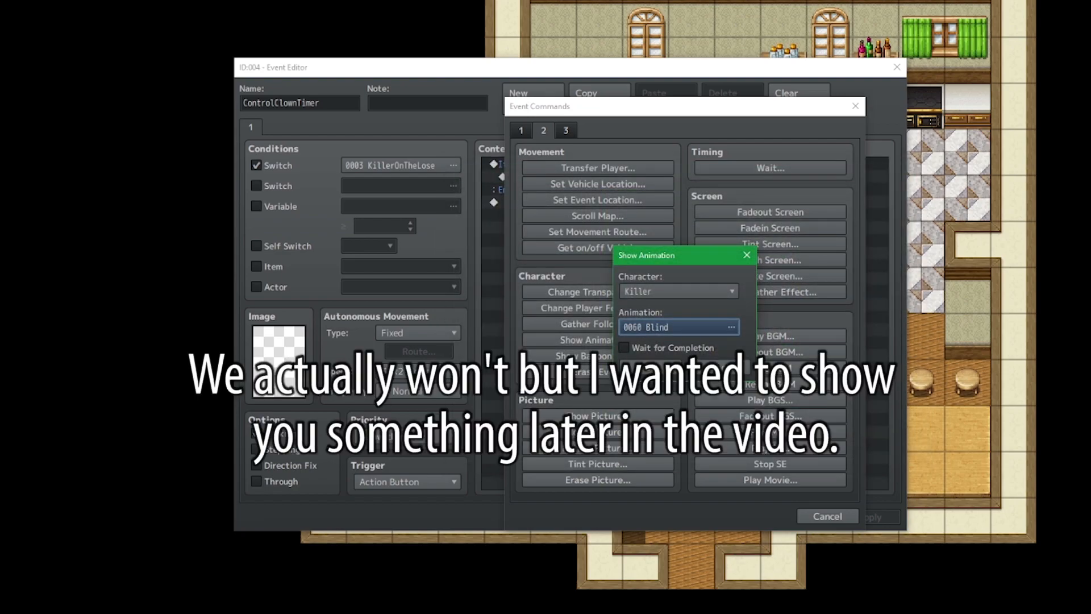
left_click(624, 348)
left_click(650, 367)
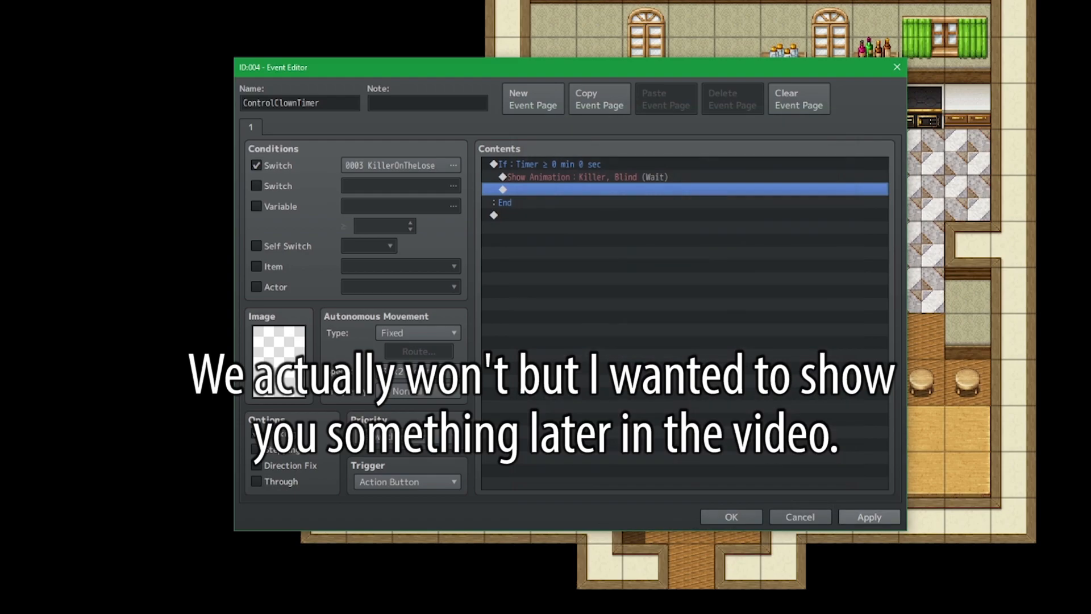
left_click(869, 516)
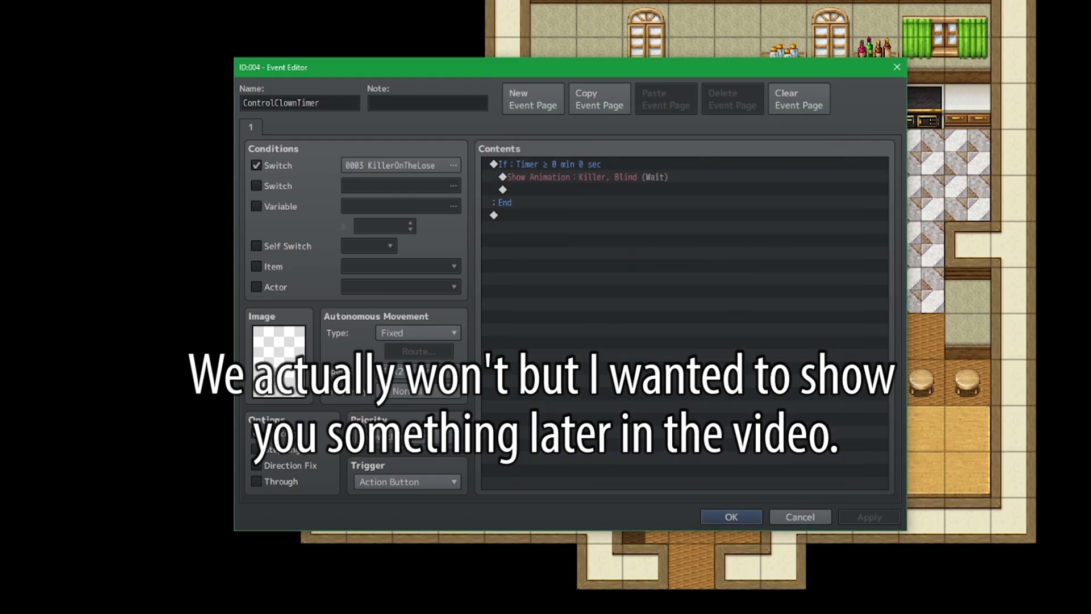
Step: Below the animation in the timer branch, add a Control Switches command that turns ON switch 0004, named VanishKiller
left_click(569, 190)
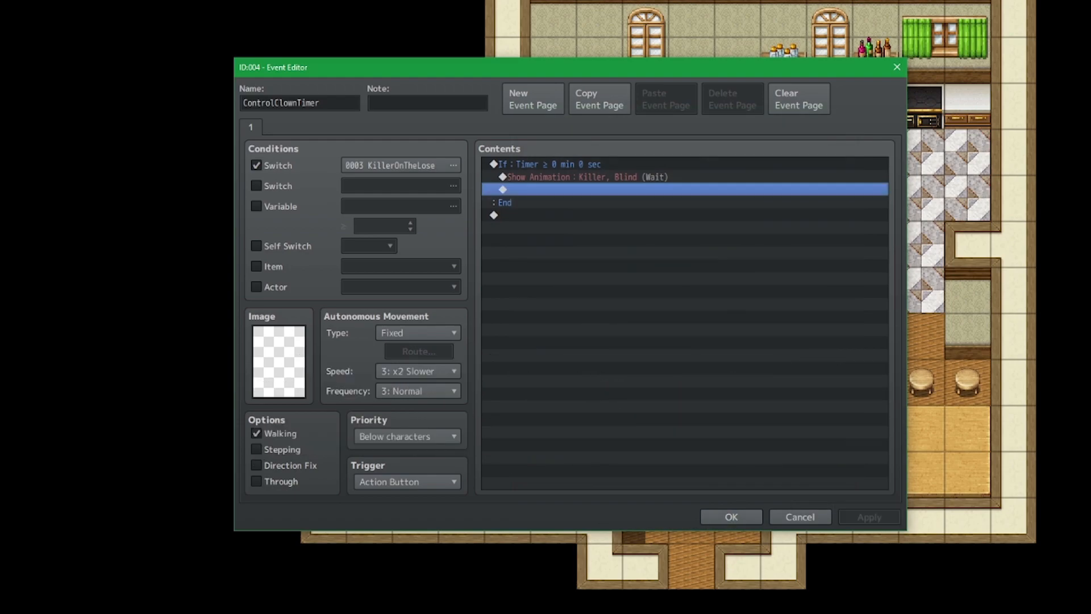
key("Return")
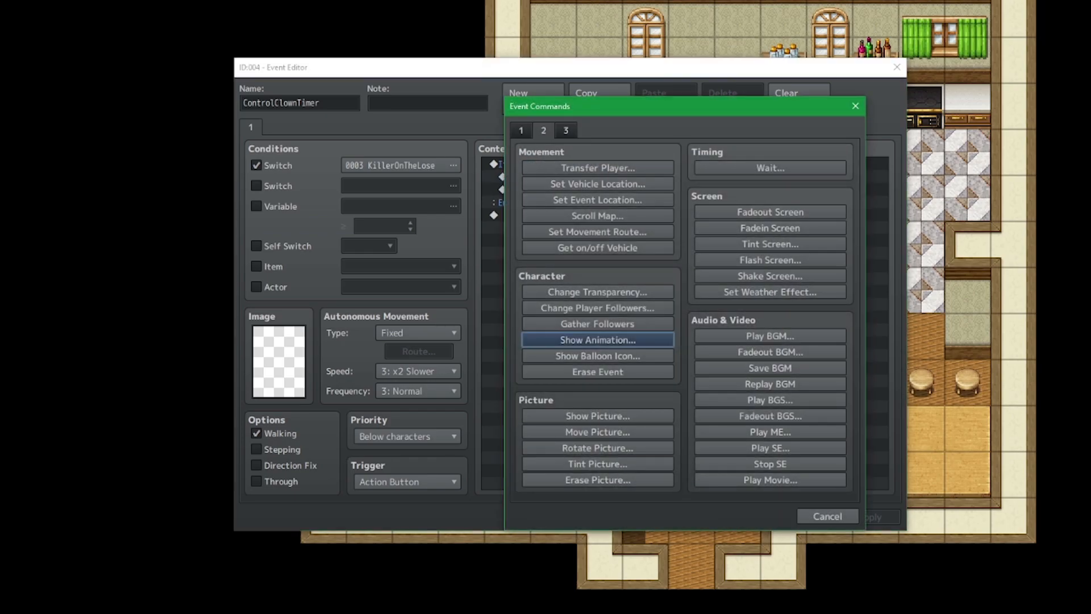
left_click(521, 131)
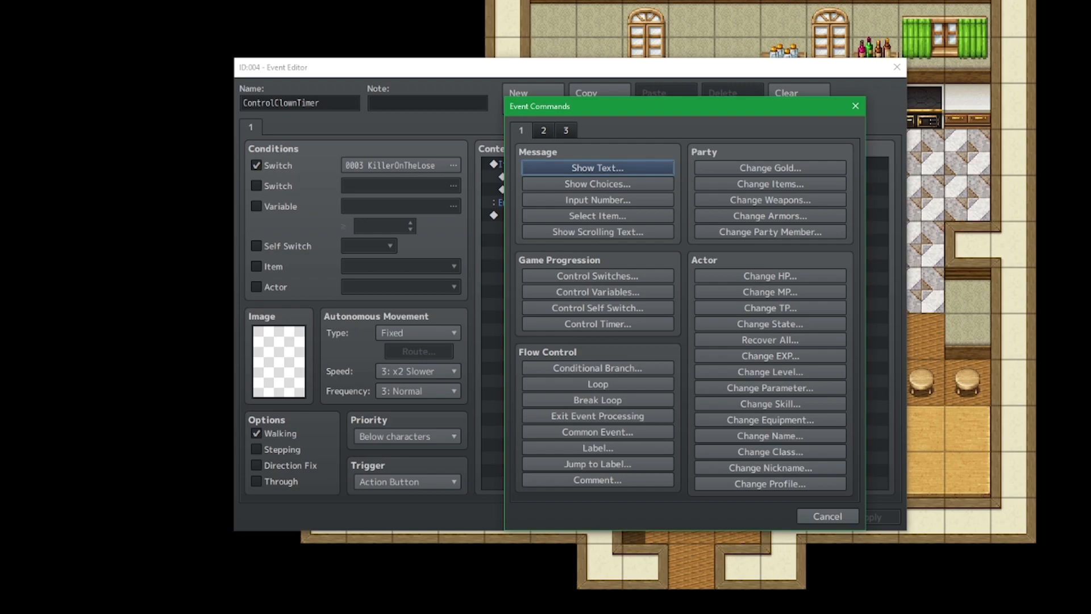
left_click(597, 275)
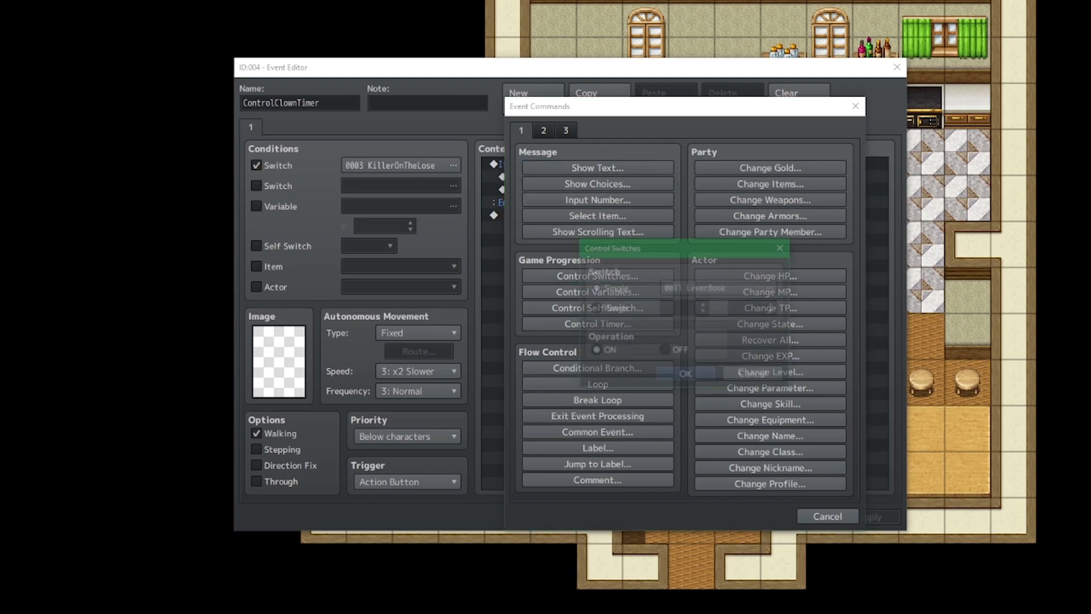
left_click(772, 287)
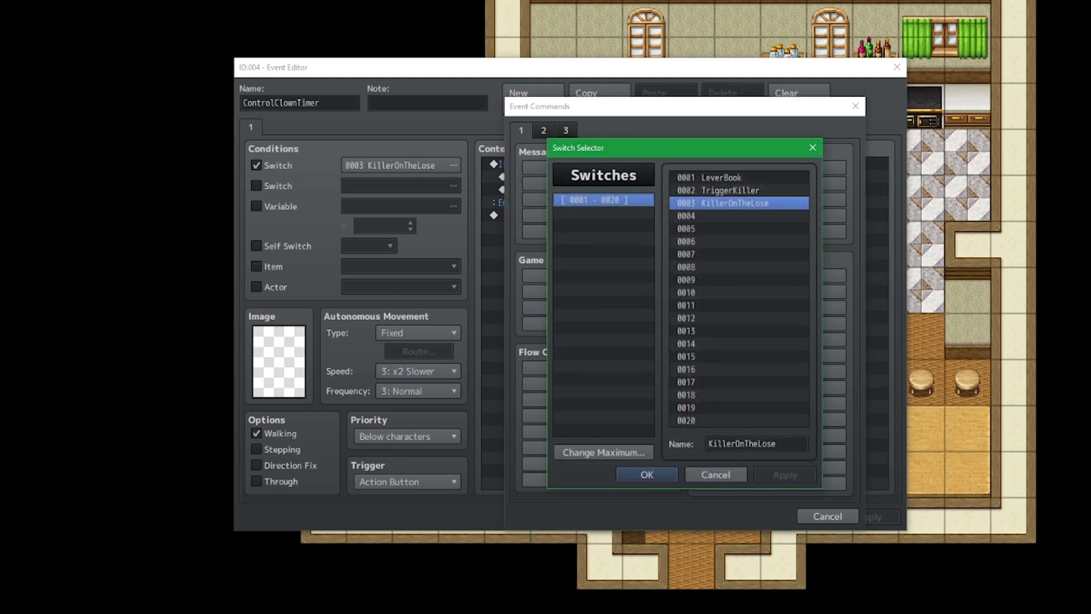
left_click(738, 216)
left_click(756, 444)
type("VanishKiller")
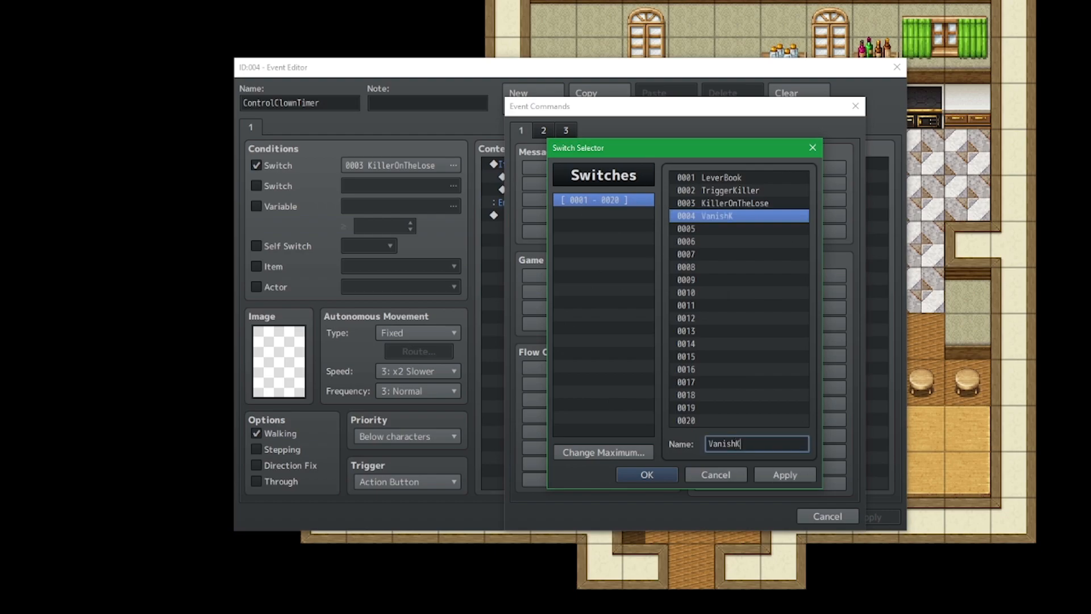
key("Return")
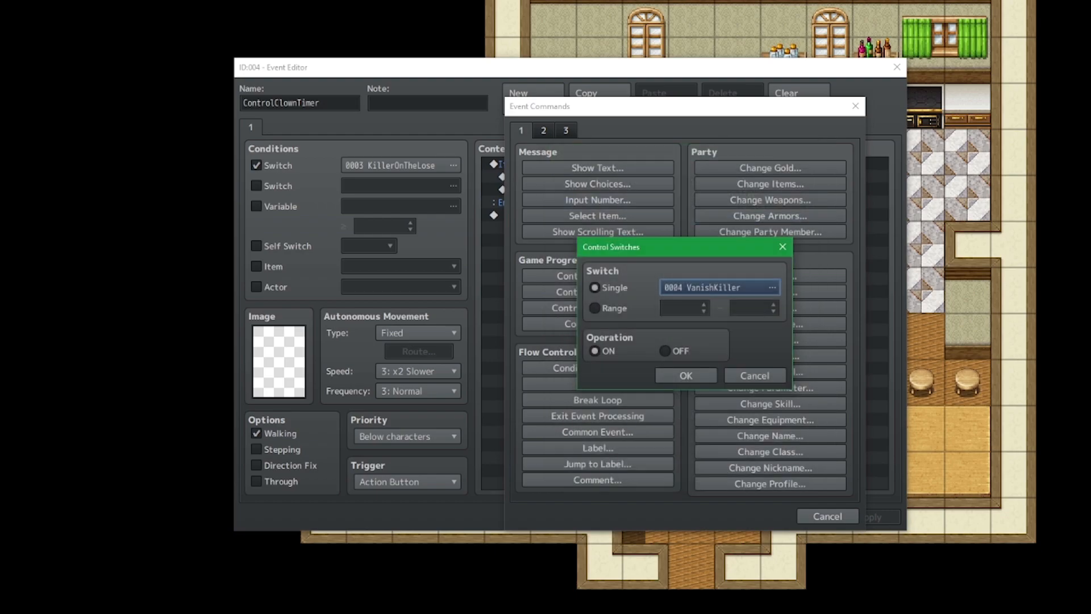
key("Return")
Step: Add a Show Text command after the switch reading "Nice! I did it!" with the first Actor1 face and name \N[1], and apply
left_click(597, 215)
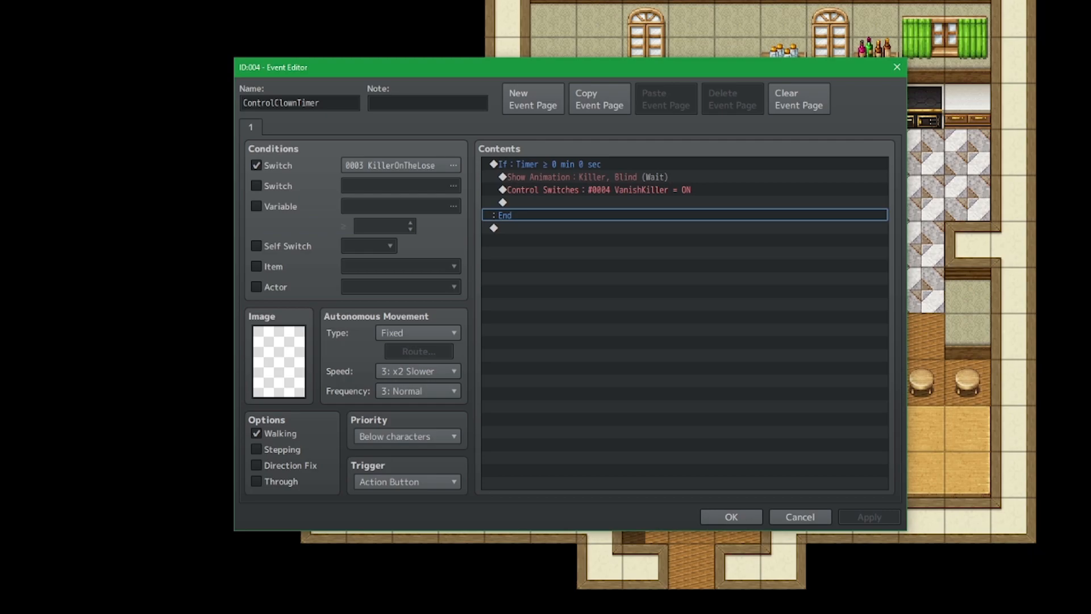
double_click(596, 202)
left_click(597, 167)
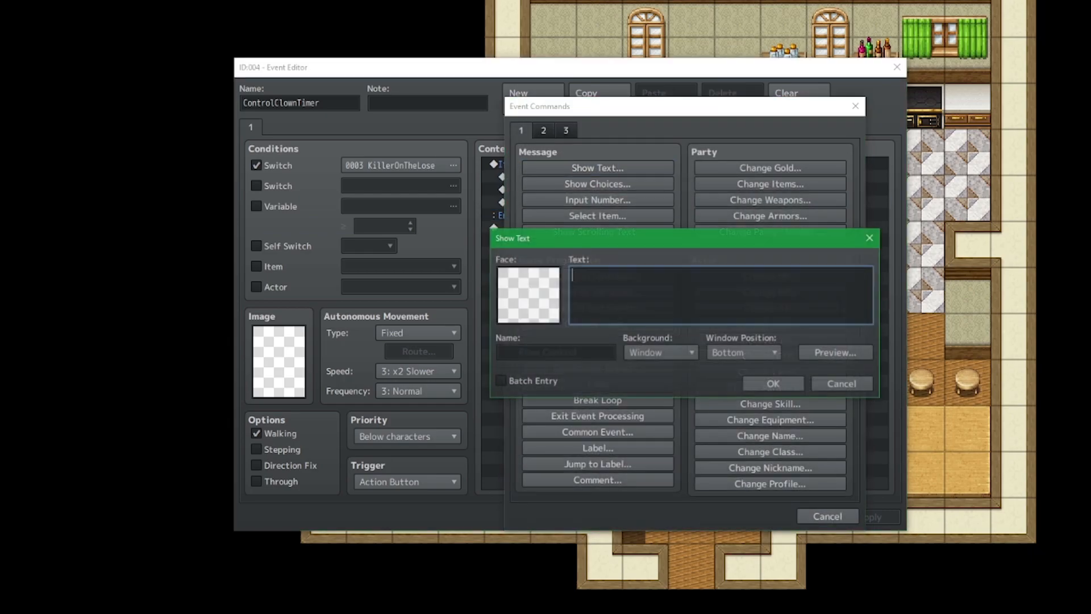
left_click(529, 295)
double_click(529, 296)
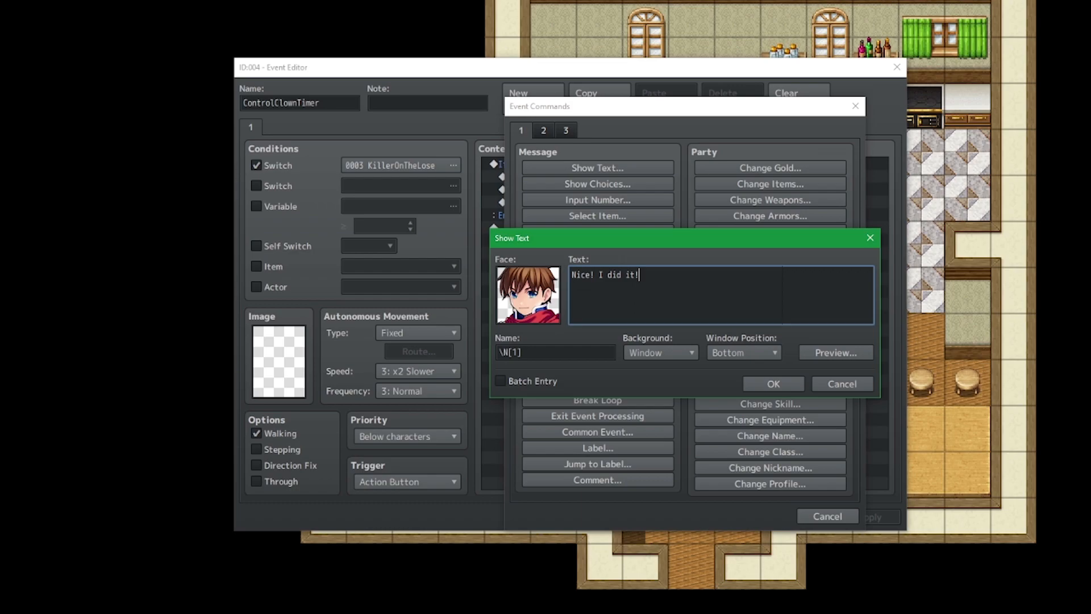
left_click(773, 383)
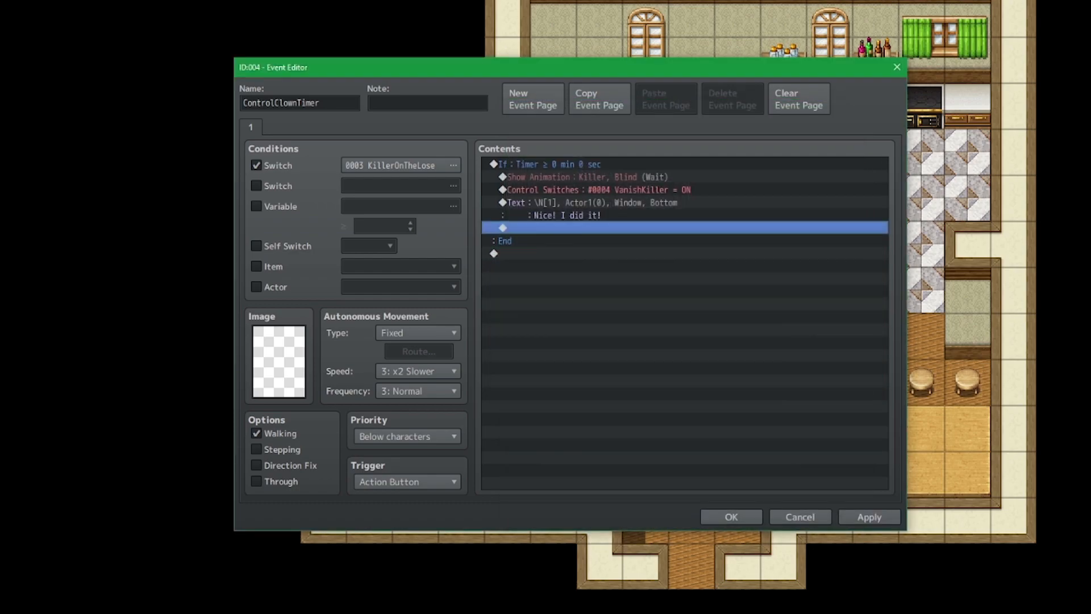
left_click(869, 516)
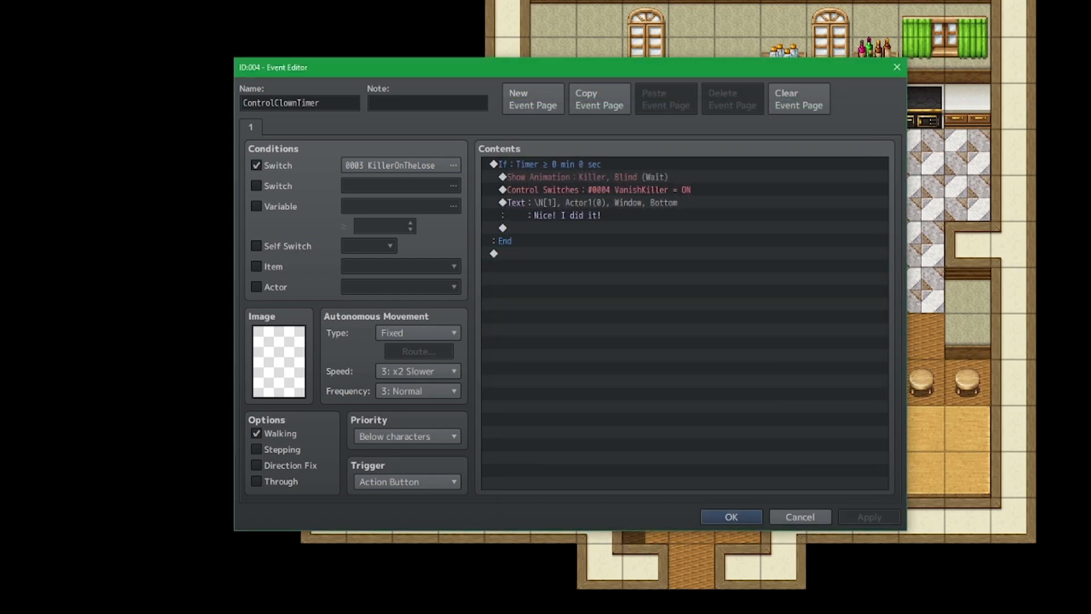
Step: Set the trigger of the ControlClownTimer event to Parallel
left_click(406, 481)
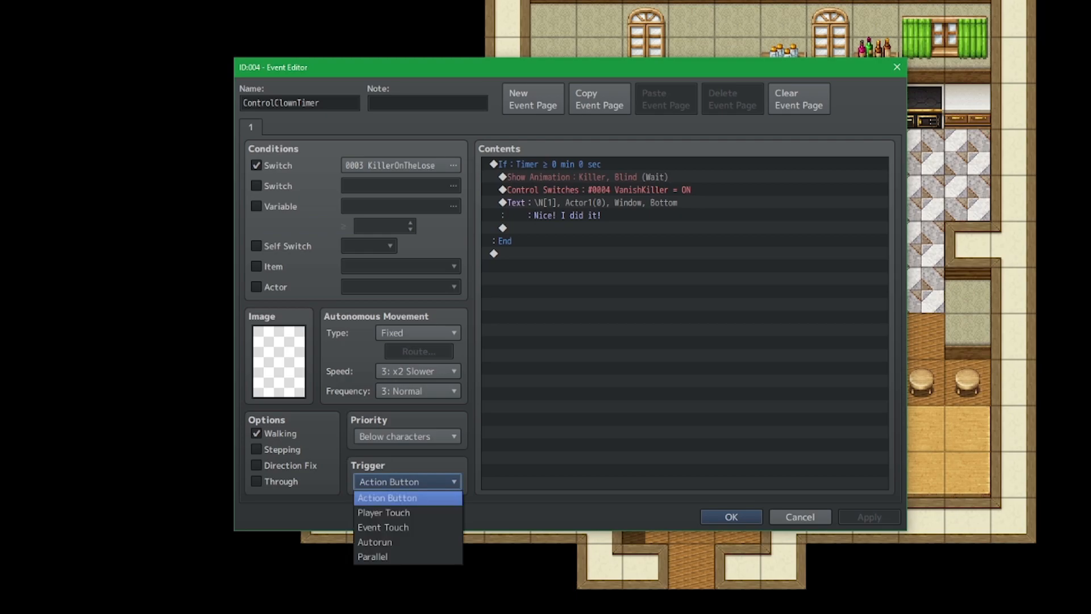
left_click(406, 557)
left_click(568, 253)
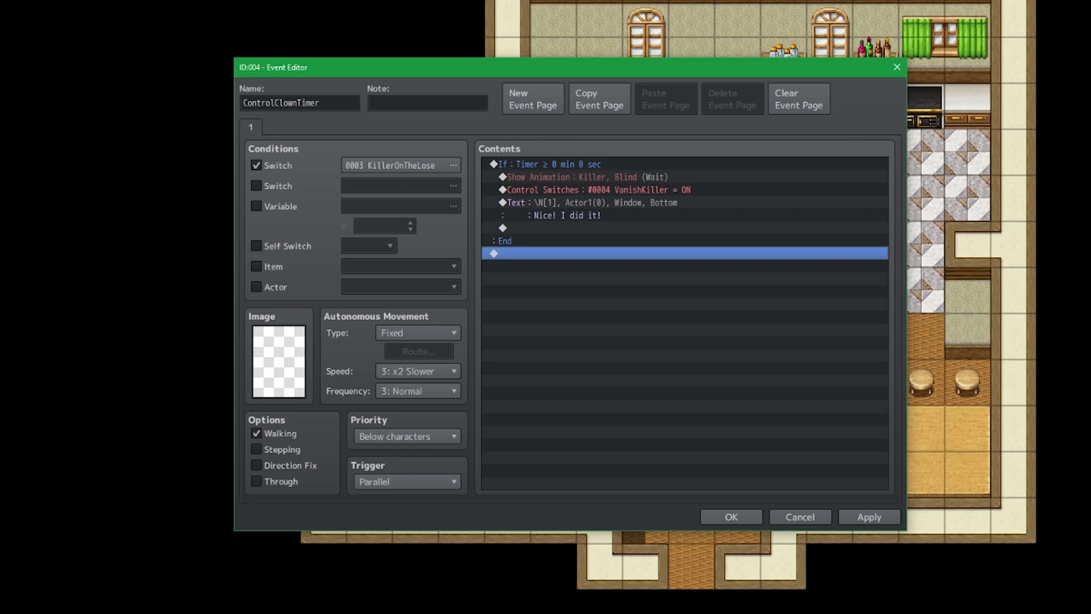
left_click(568, 164)
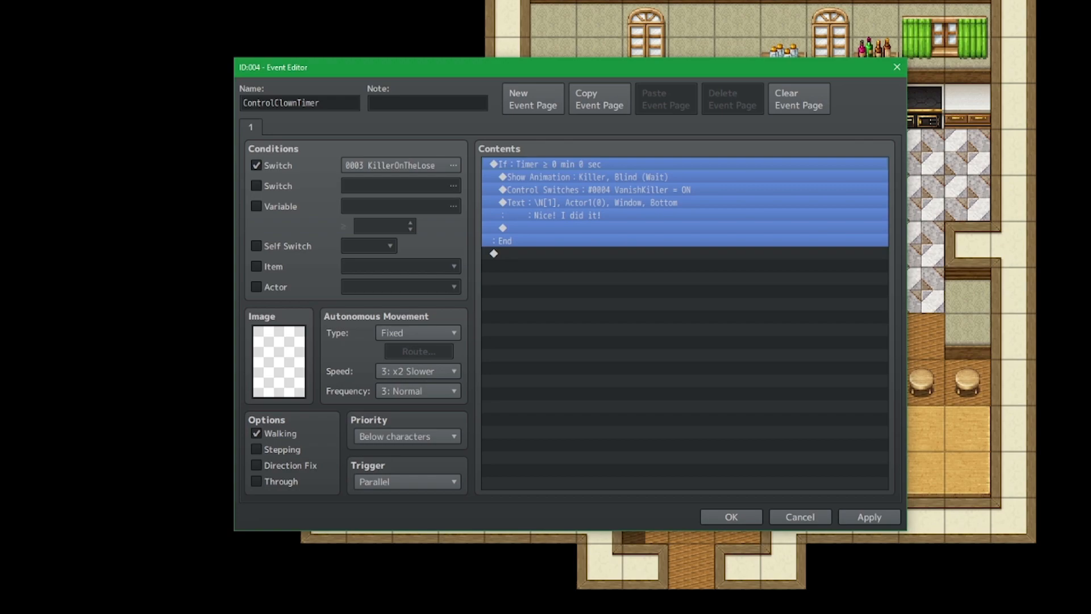
left_click(588, 177)
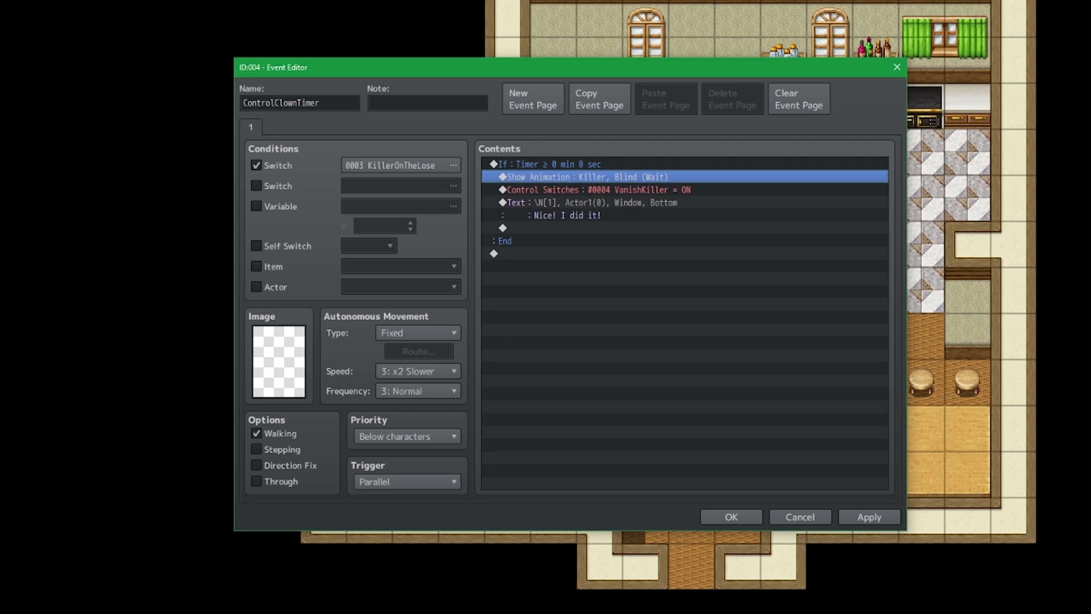
Step: Add a Wait of 4 frames after the end of the timer branch and apply the event
left_click(591, 254)
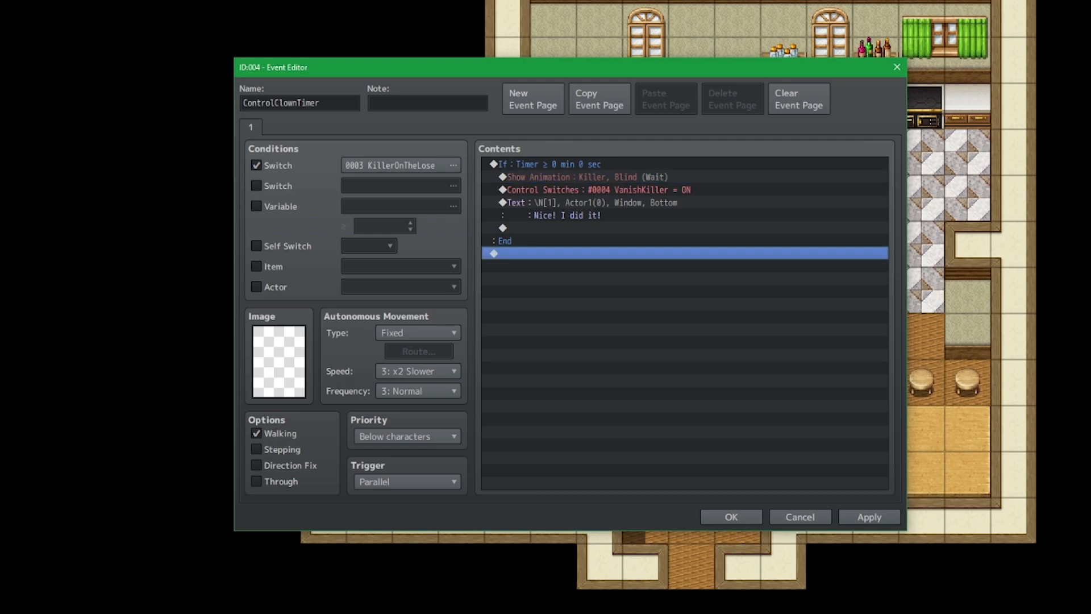
double_click(591, 254)
left_click(543, 130)
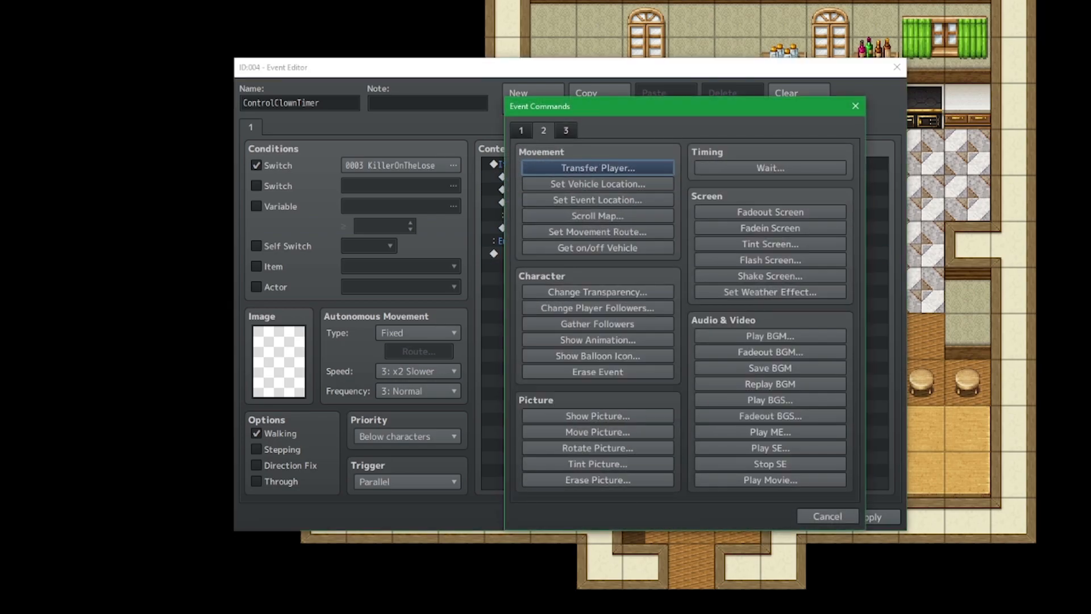
left_click(769, 168)
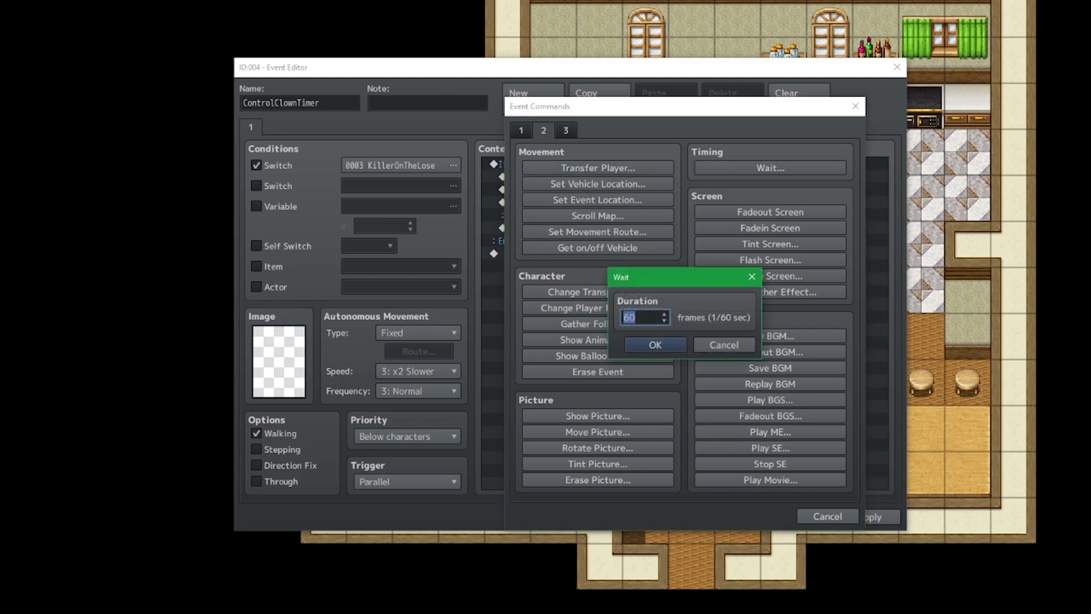
type("4")
key("Return")
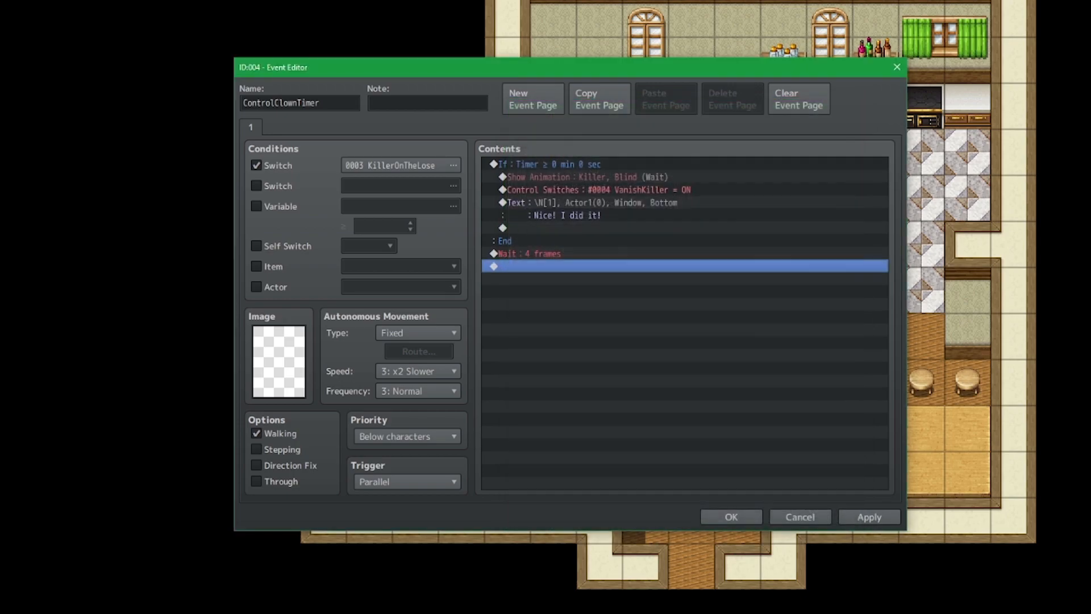
left_click(869, 517)
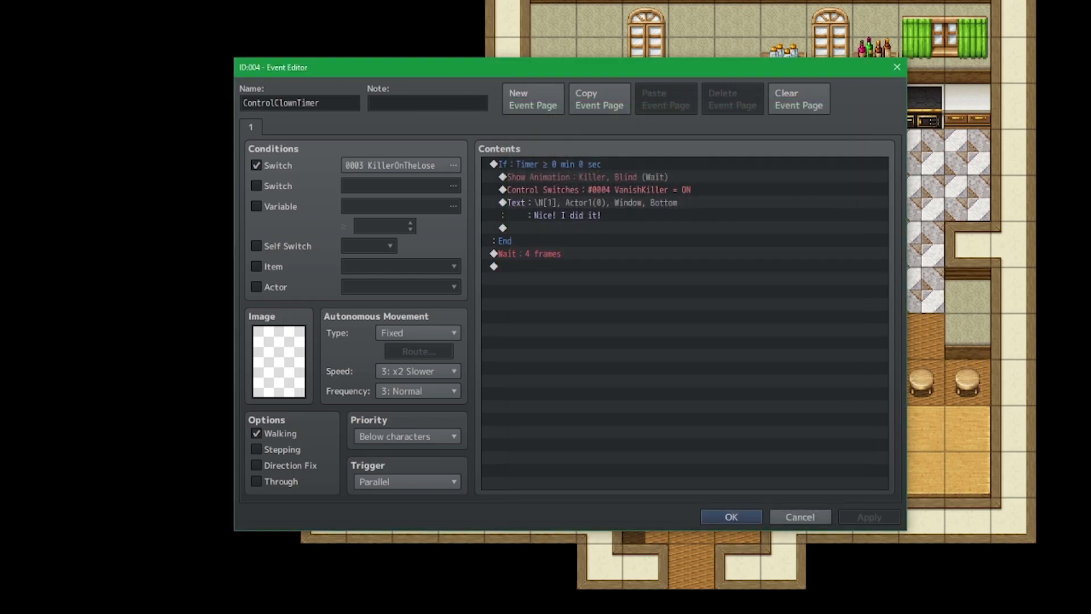
left_click(684, 266)
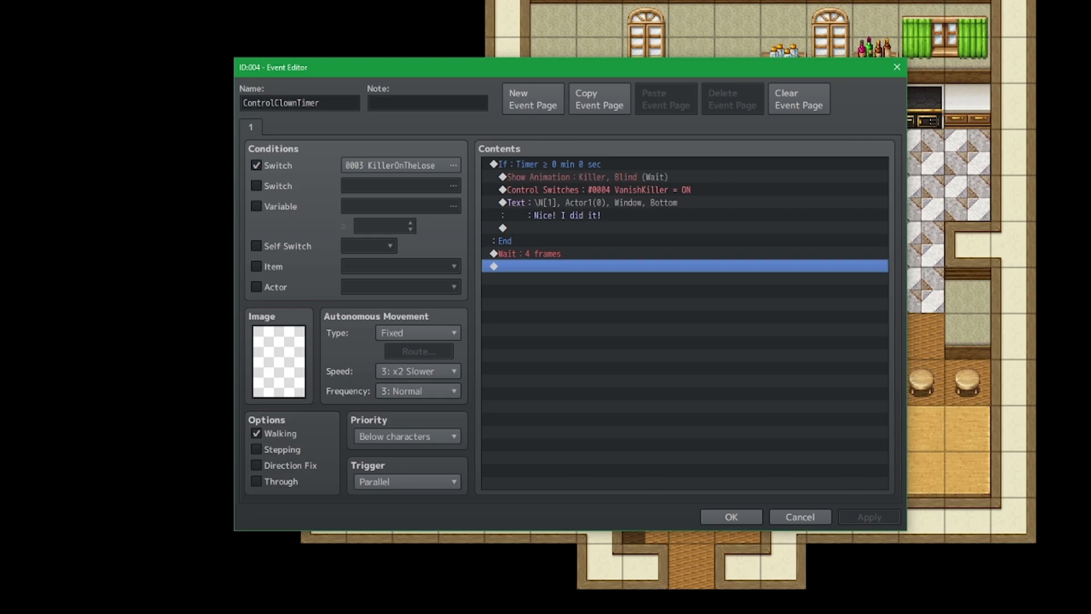
left_click(684, 253)
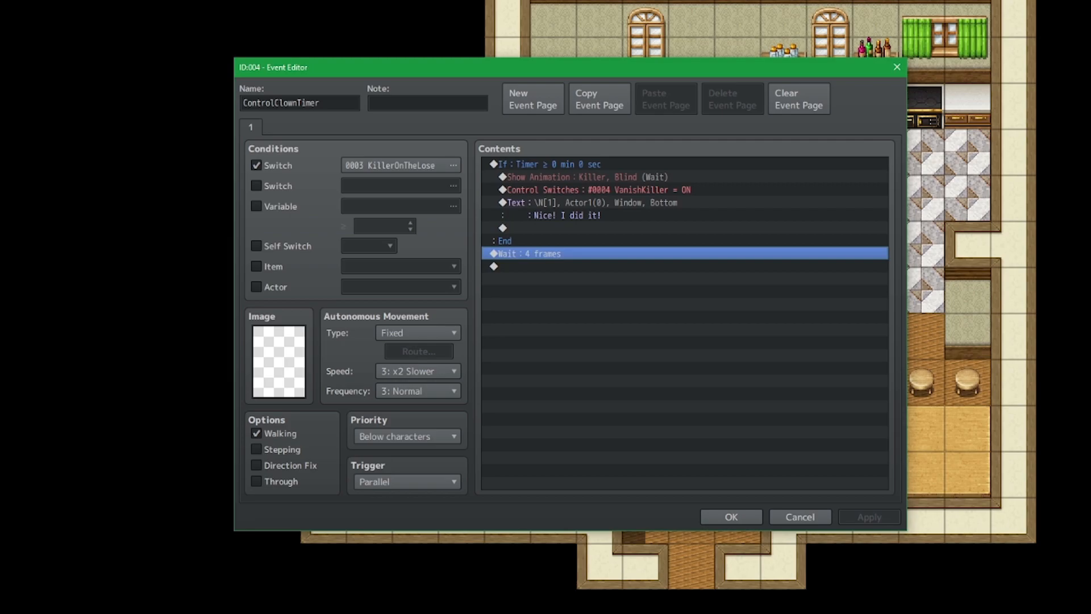
left_click(684, 266)
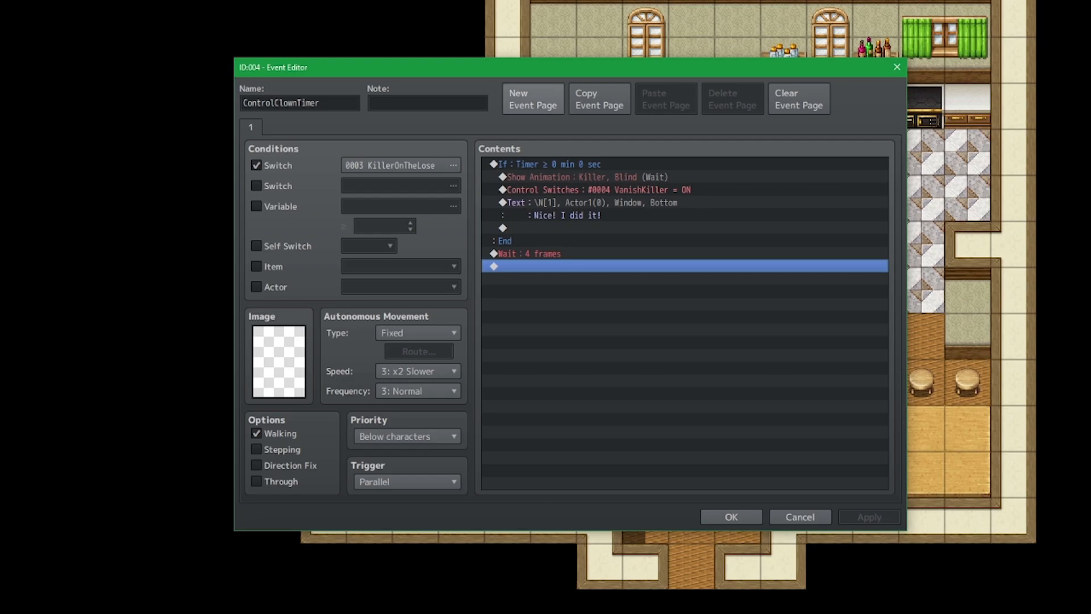
Step: Add a second page to the ControlClownTimer event, conditioned on switch 0004 VanishKiller, and close the event
left_click(532, 98)
left_click(256, 166)
left_click(402, 165)
left_click(624, 197)
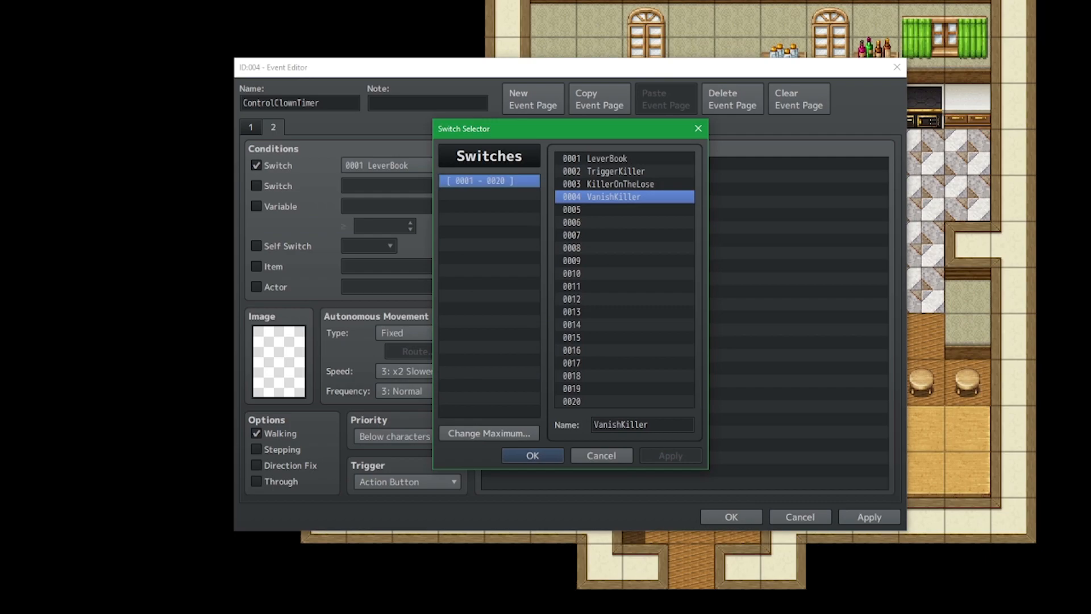
key("Return")
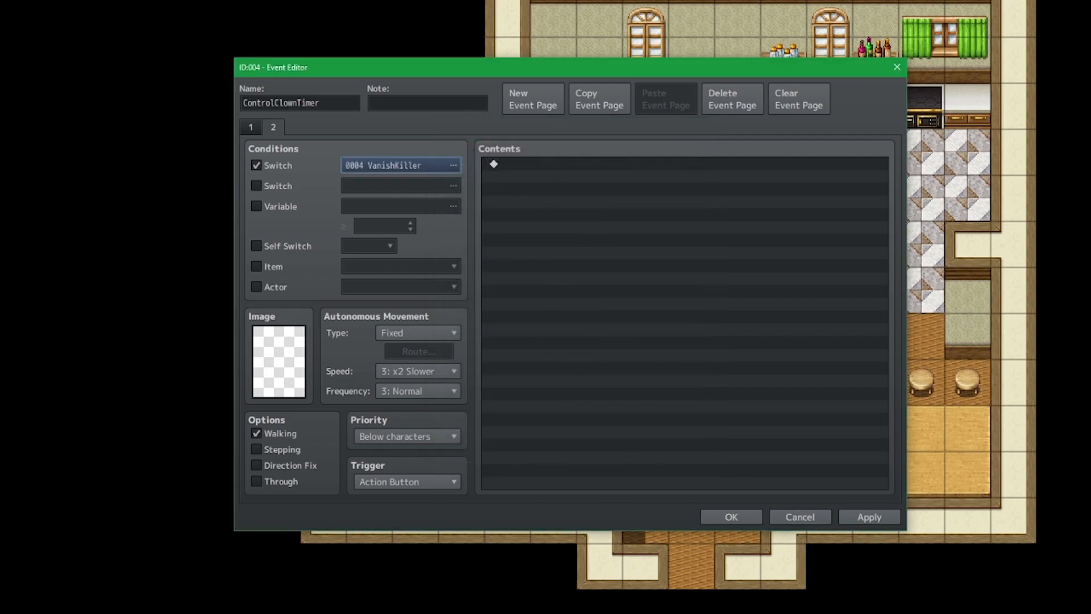
Step: Add a third page to the Killer event with switch 0004 VanishKiller as its condition
double_click(644, 382)
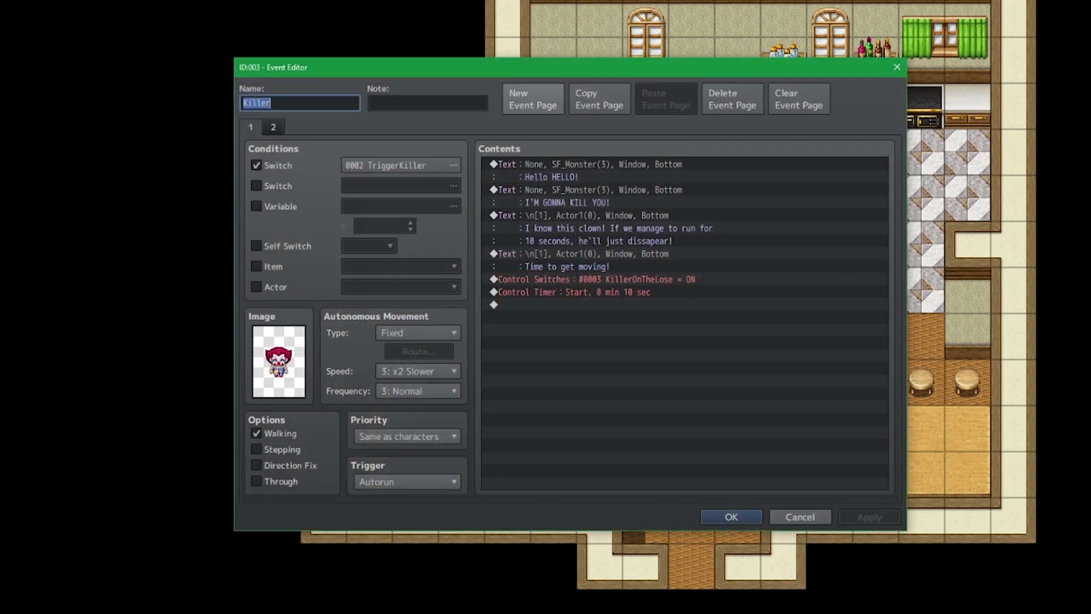
left_click(273, 127)
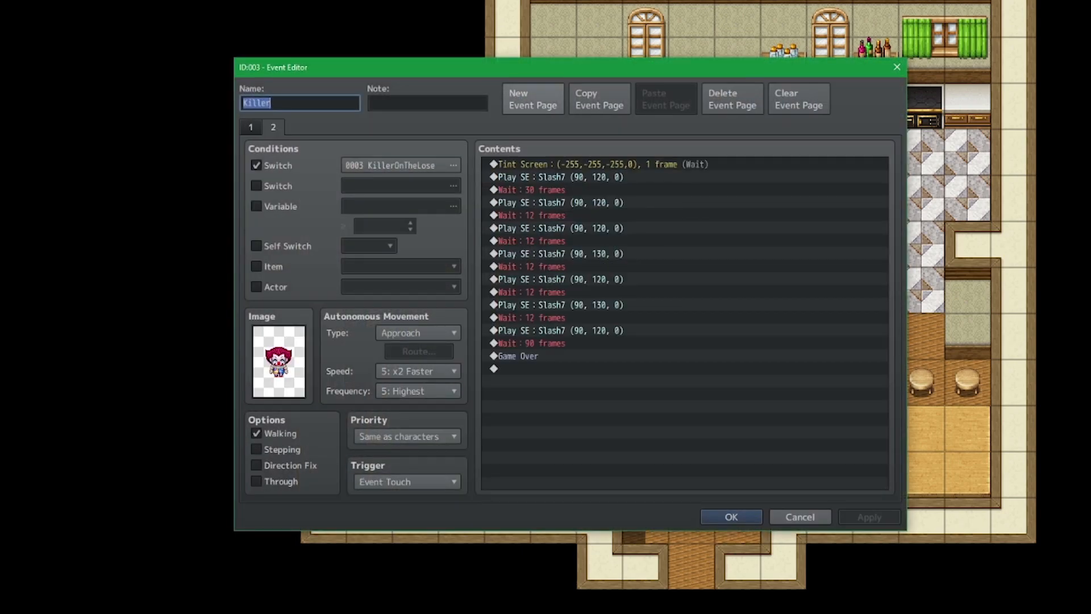
left_click(532, 99)
left_click(256, 166)
left_click(400, 165)
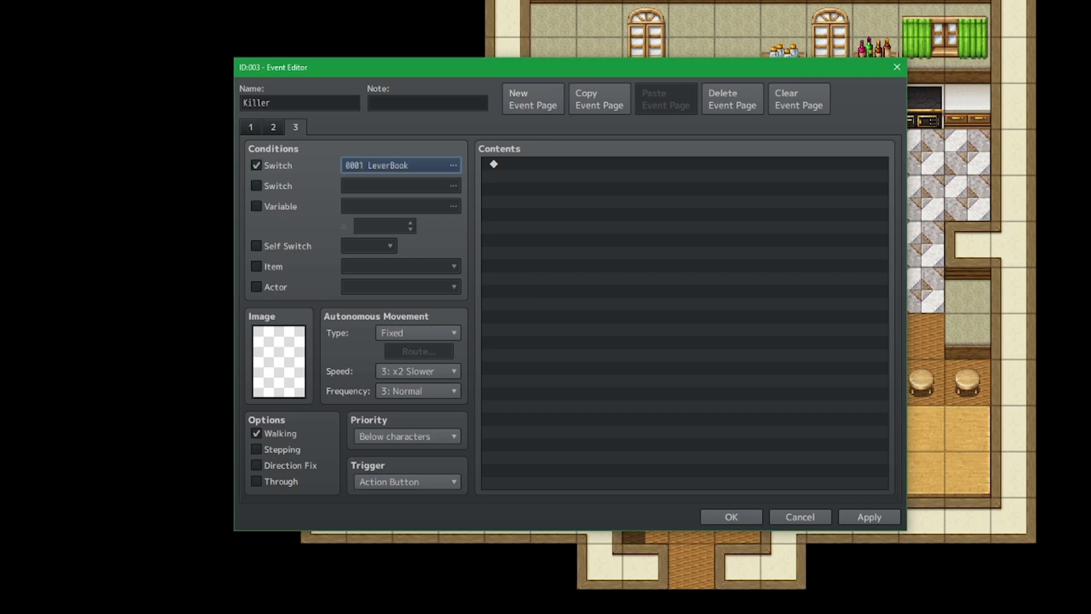
left_click(613, 197)
left_click(533, 455)
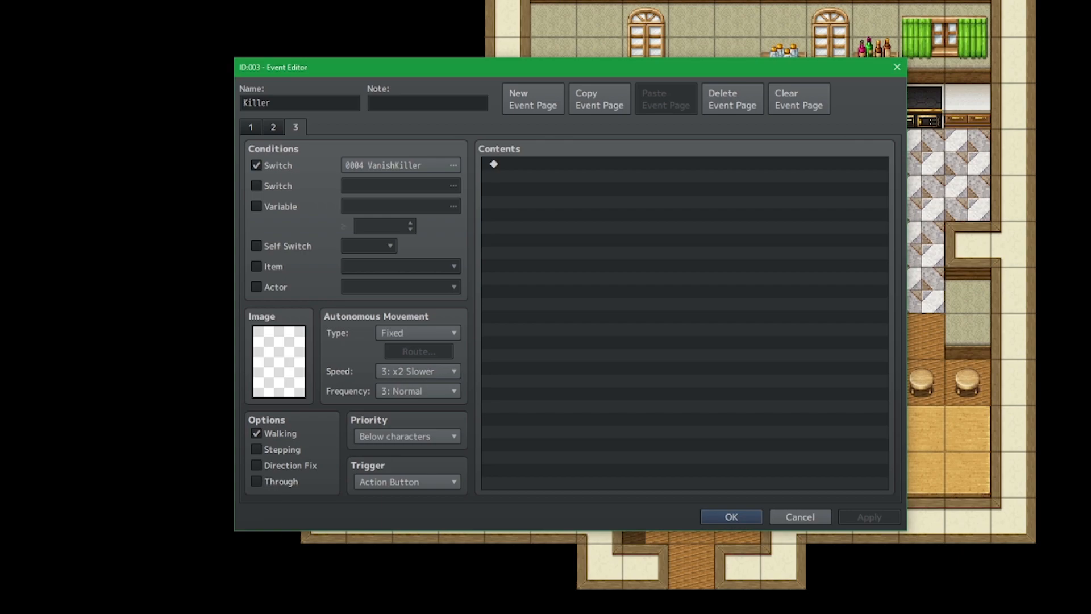
Step: Enable the Through option on the Killer event's VanishKiller page, apply the changes and close the event
left_click(256, 481)
left_click(869, 517)
left_click(731, 517)
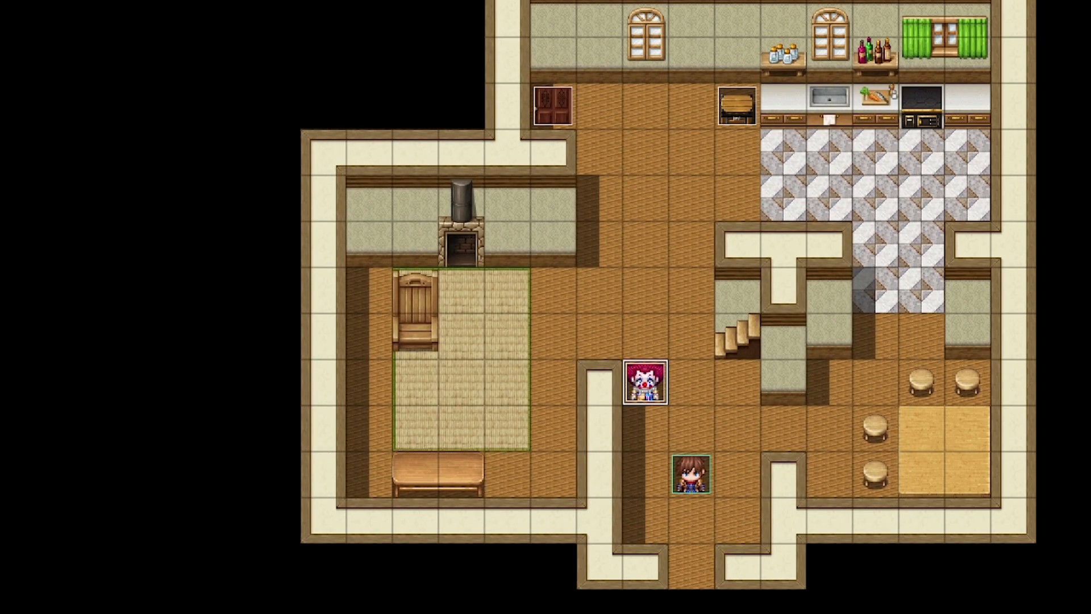
left_click(830, 197)
left_click_drag(645, 382, 829, 197)
key("ctrl+z")
Step: Move the Killer event one tile up on the map
left_click_drag(645, 382, 645, 336)
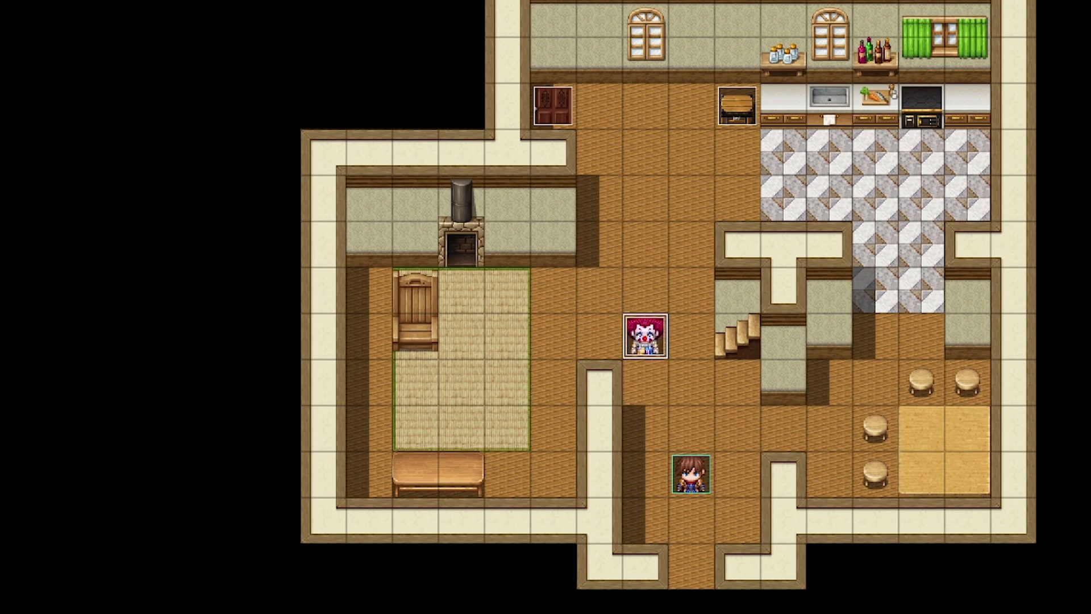
Step: On page 1 of the Killer event, insert a Control Self Switch A = ON command before the KillerOnTheLose switch command
double_click(645, 335)
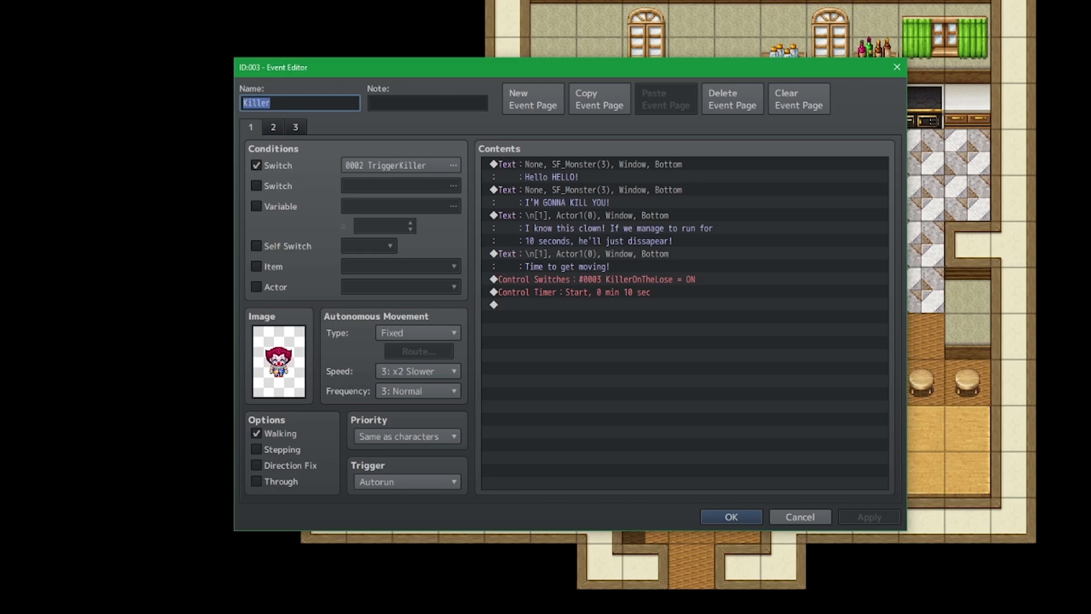
double_click(597, 280)
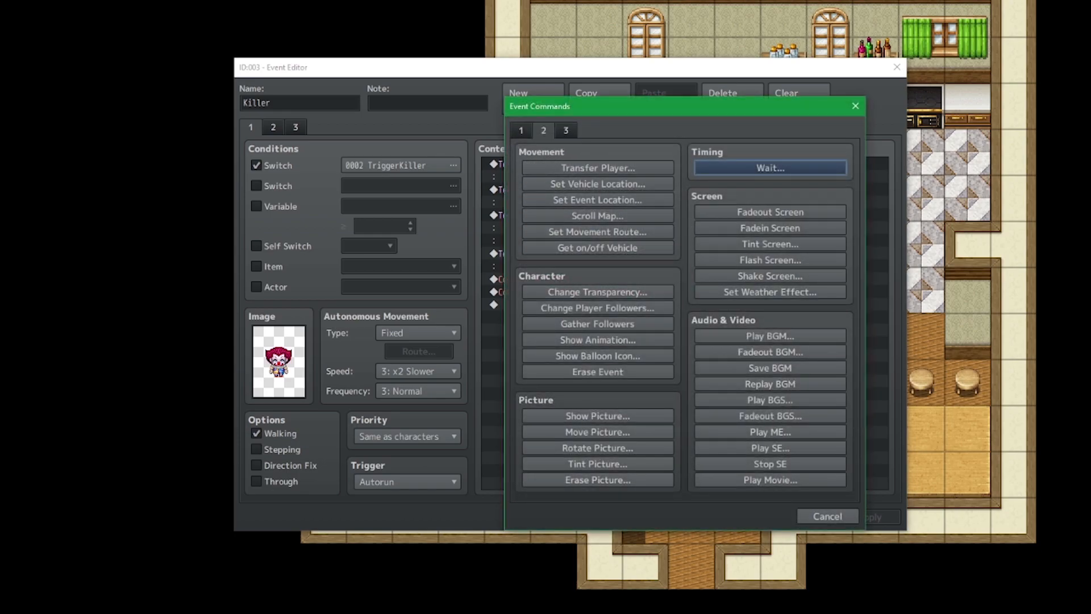
left_click(521, 130)
left_click(597, 308)
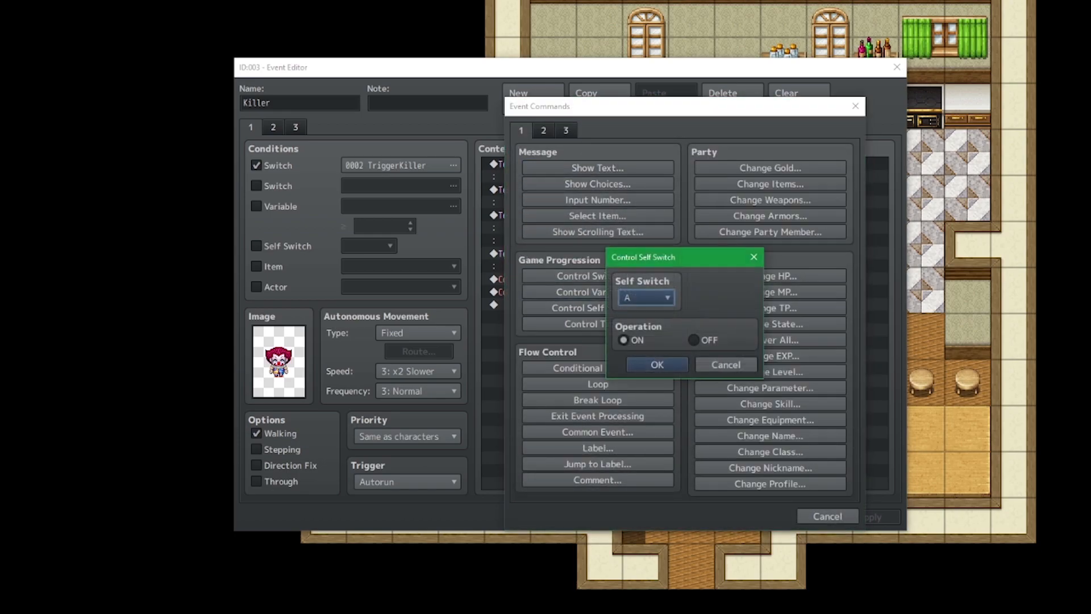
left_click(656, 364)
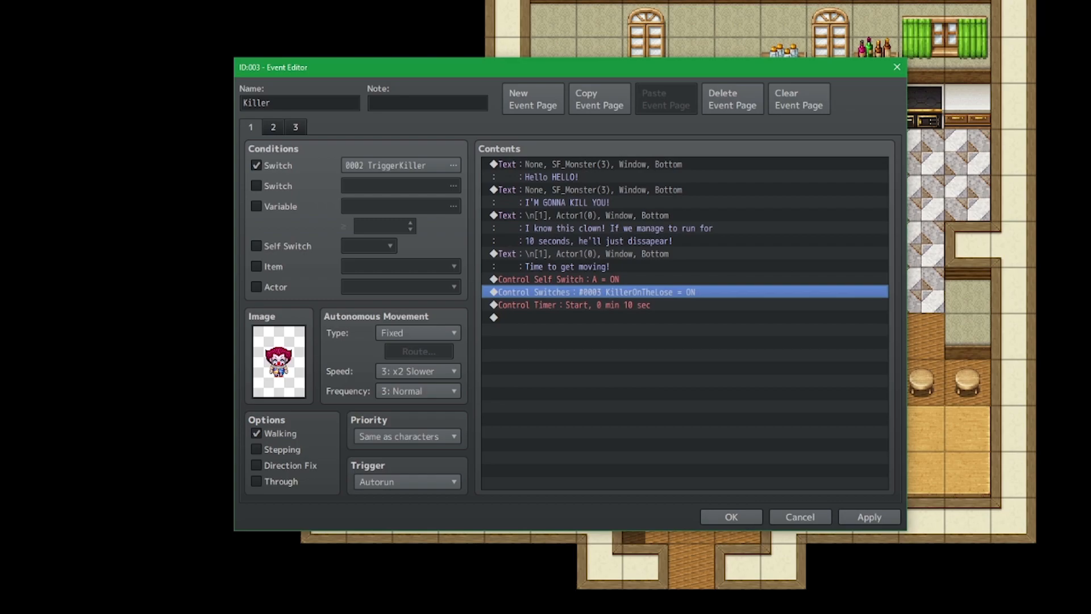
Step: Duplicate page 2 of the Killer event as a new page 3 and add Self Switch A to its conditions
left_click(273, 127)
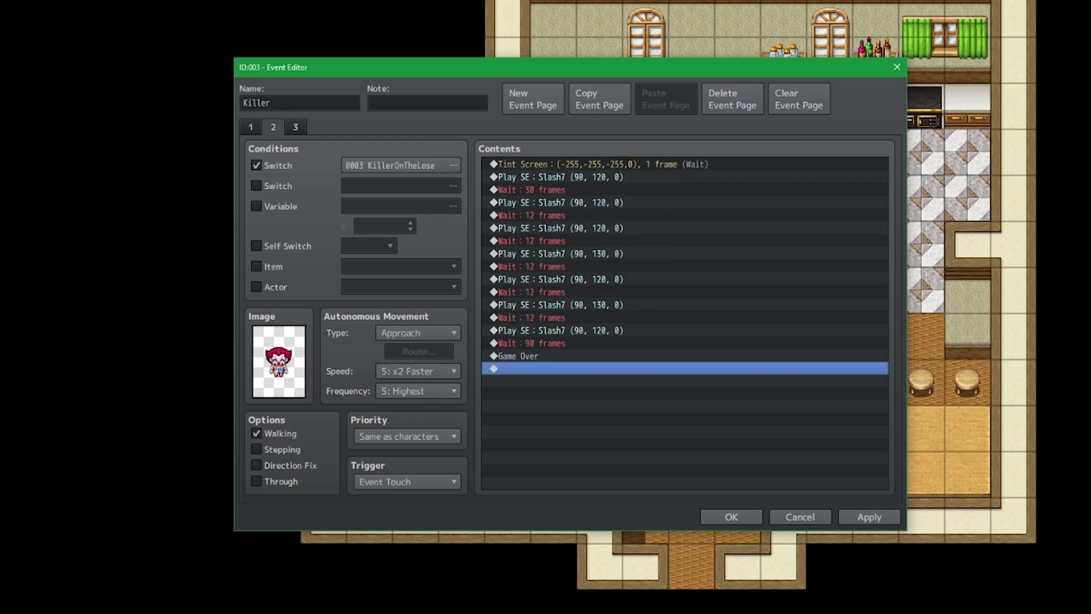
left_click(599, 99)
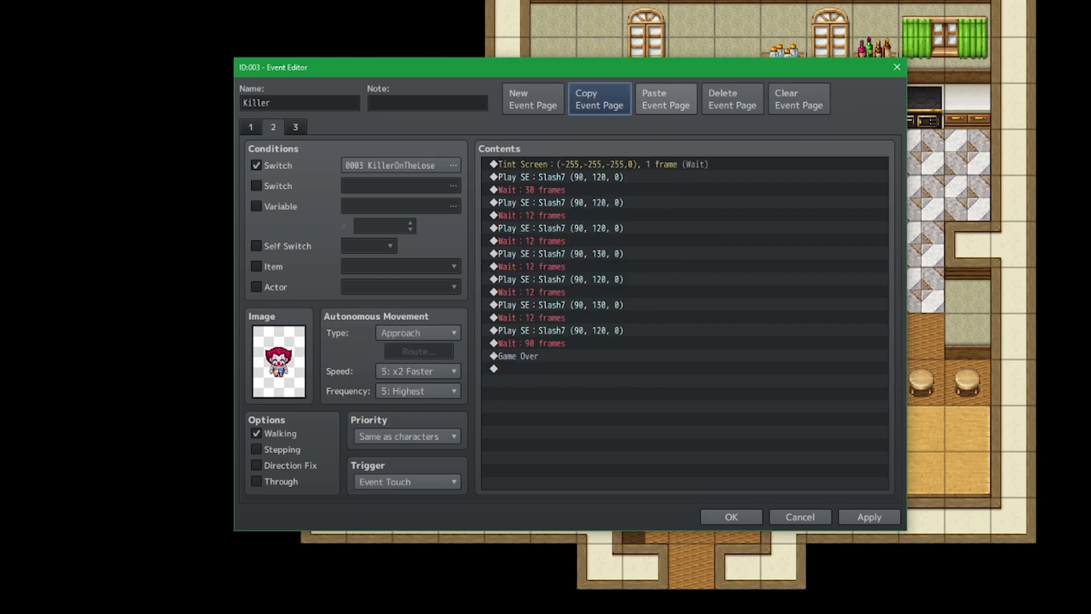
left_click(665, 98)
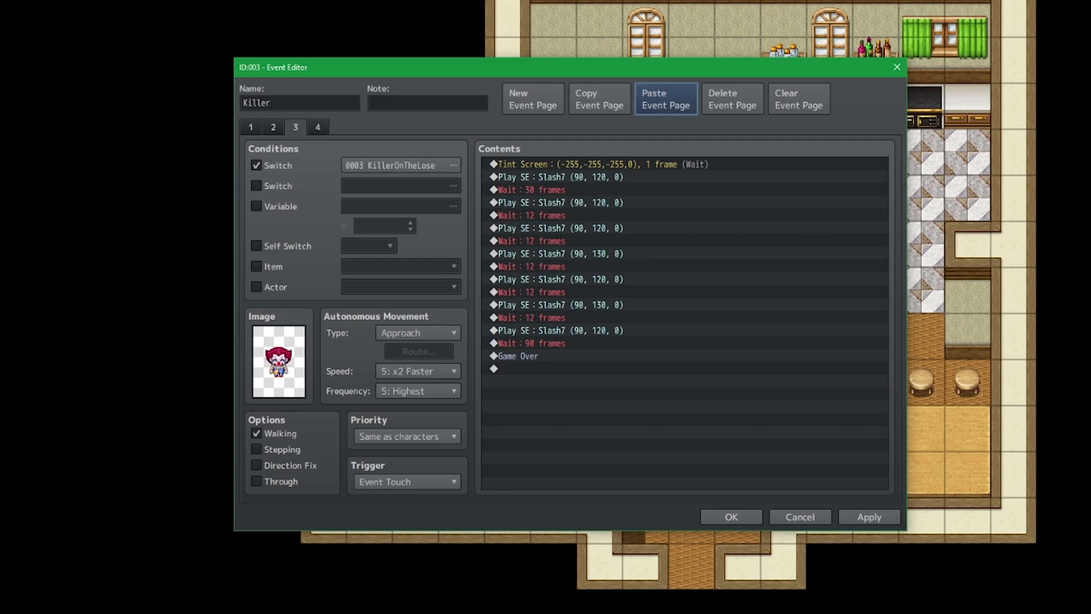
left_click(257, 246)
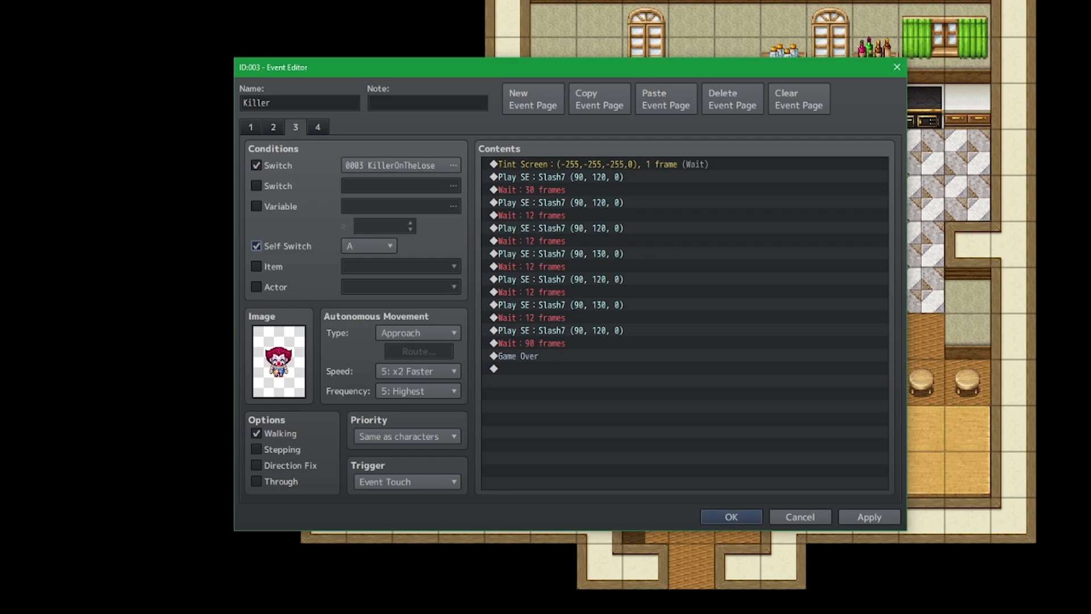
Step: Delete all the commands from the contents of the duplicated page 3
left_click(685, 368)
key("ctrl+a")
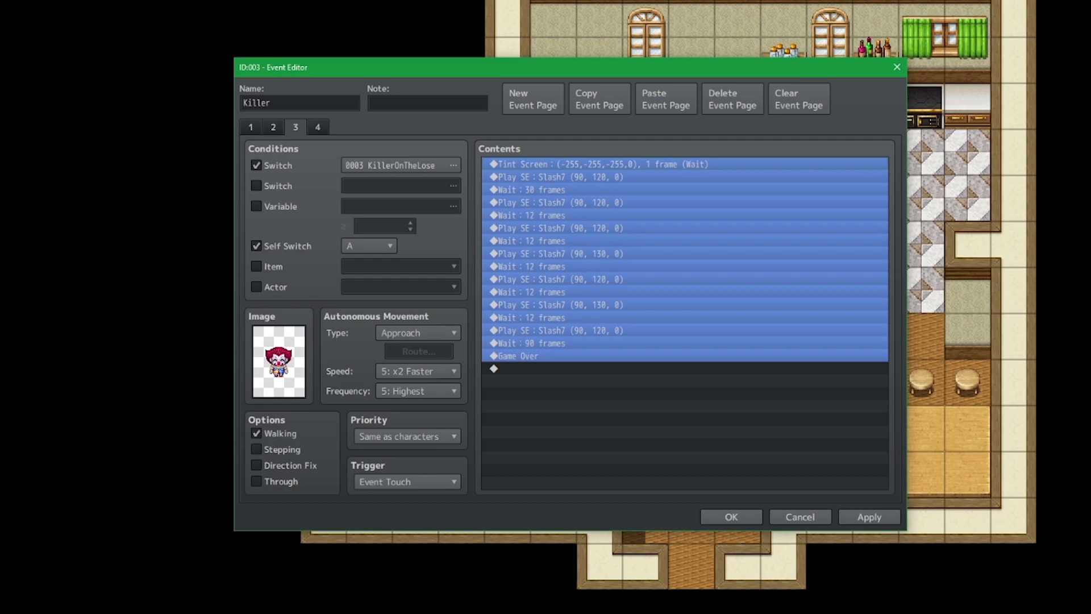
key("Delete")
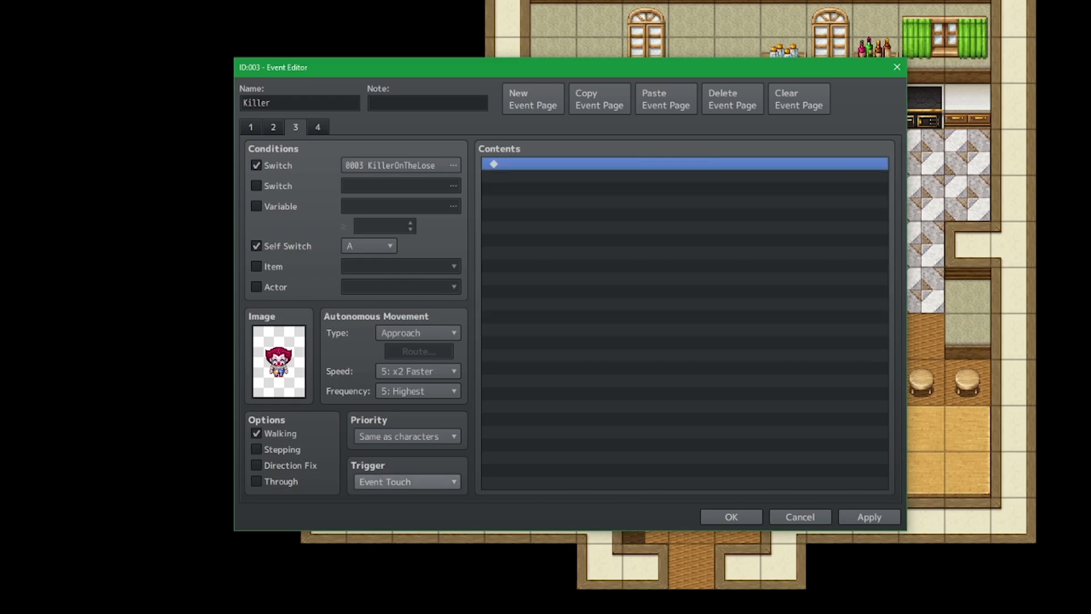
Step: Set page 3's trigger to Parallel and its autonomous movement type to Fixed
left_click(407, 481)
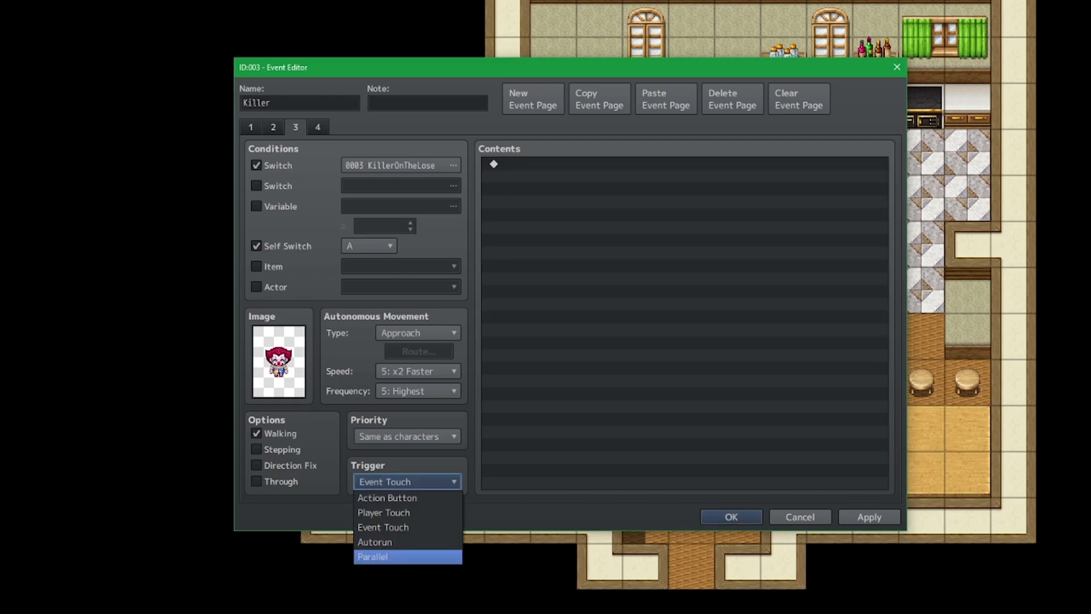
left_click(407, 556)
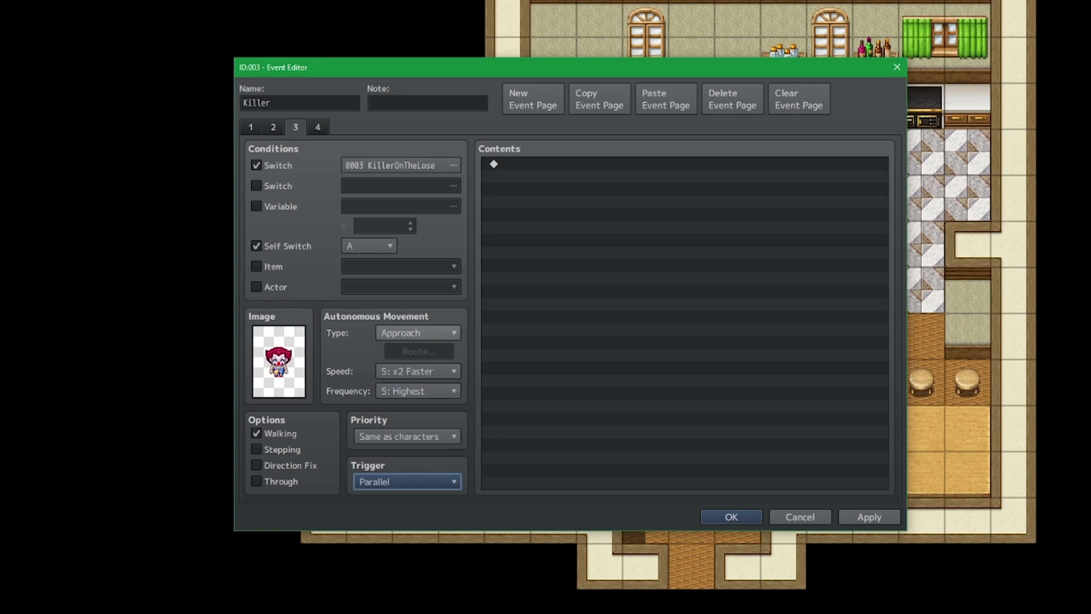
left_click(418, 332)
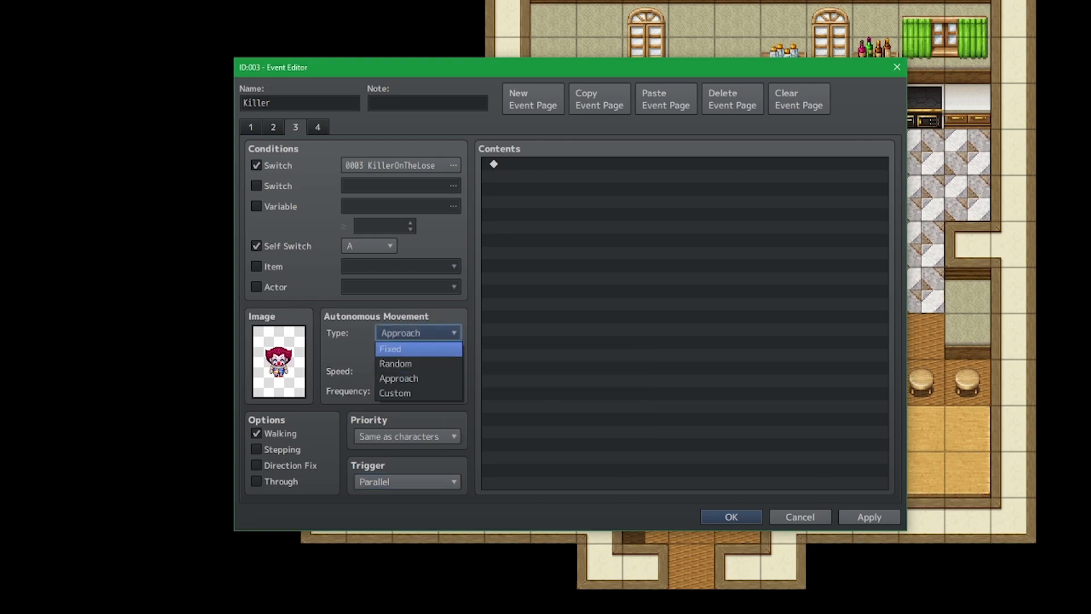
left_click(418, 349)
Step: Add a Wait command of 120 frames to page 3 of the Killer event
left_click(684, 163)
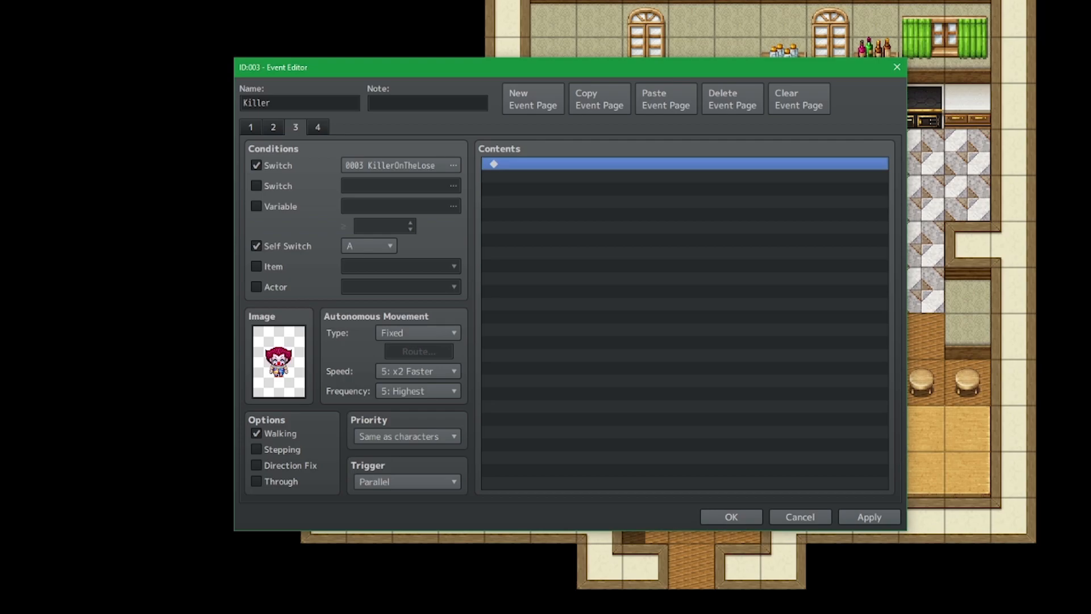
double_click(625, 163)
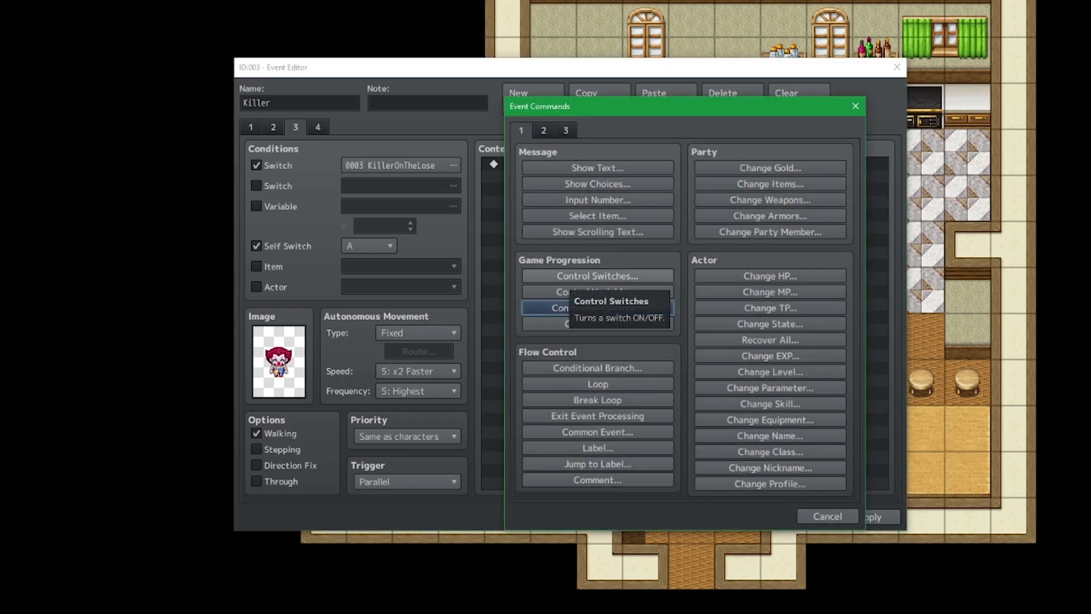
left_click(543, 130)
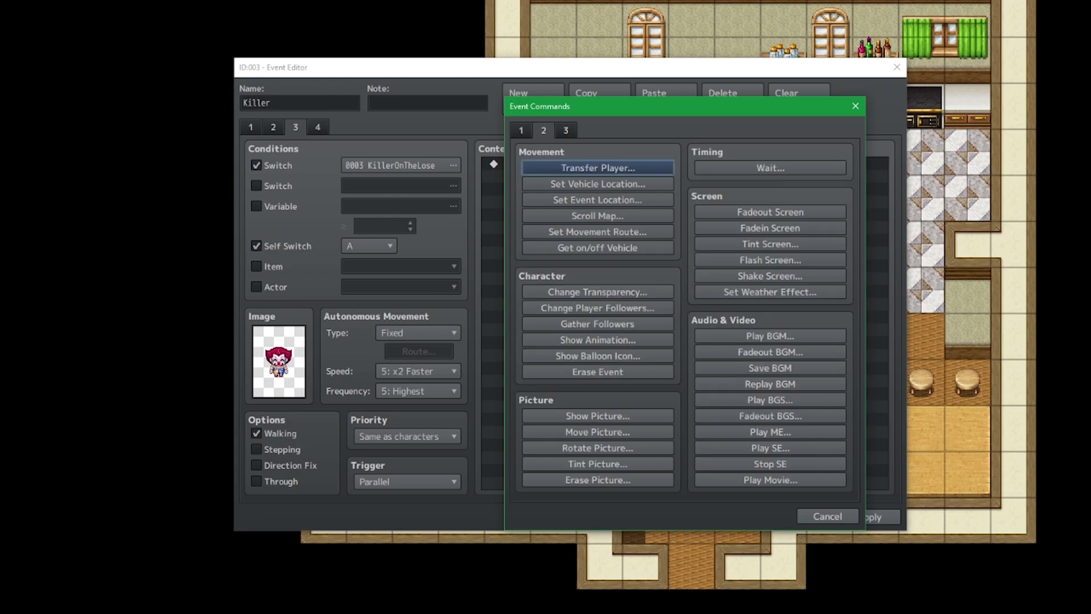
left_click(770, 167)
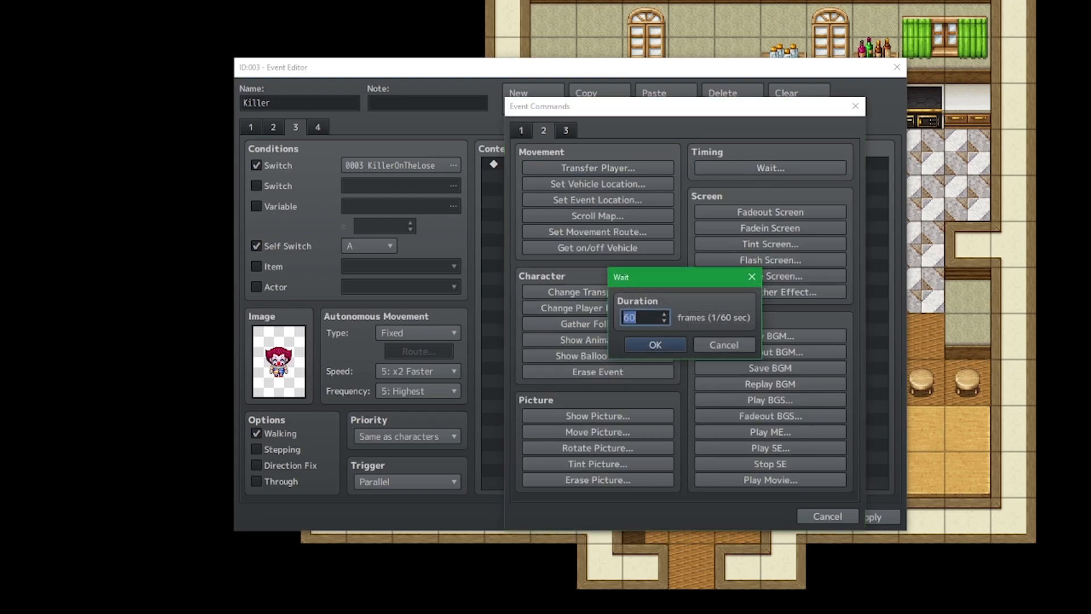
type("120")
key("Return")
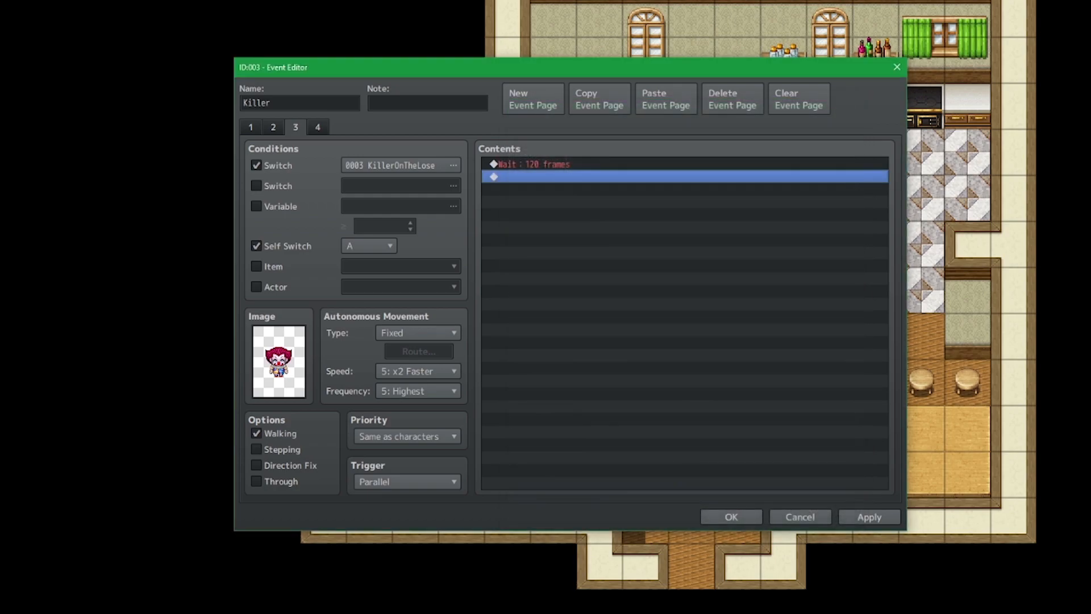
Step: Add a Control Self Switch A = ON command after the wait on page 3 and apply the event
key("Return")
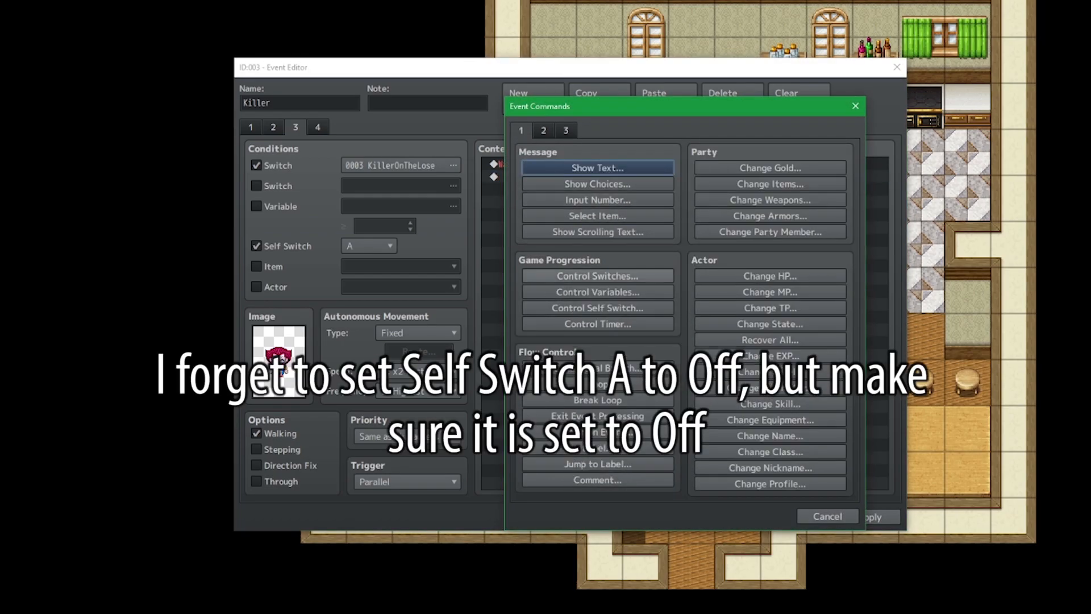
left_click(598, 308)
key("Return")
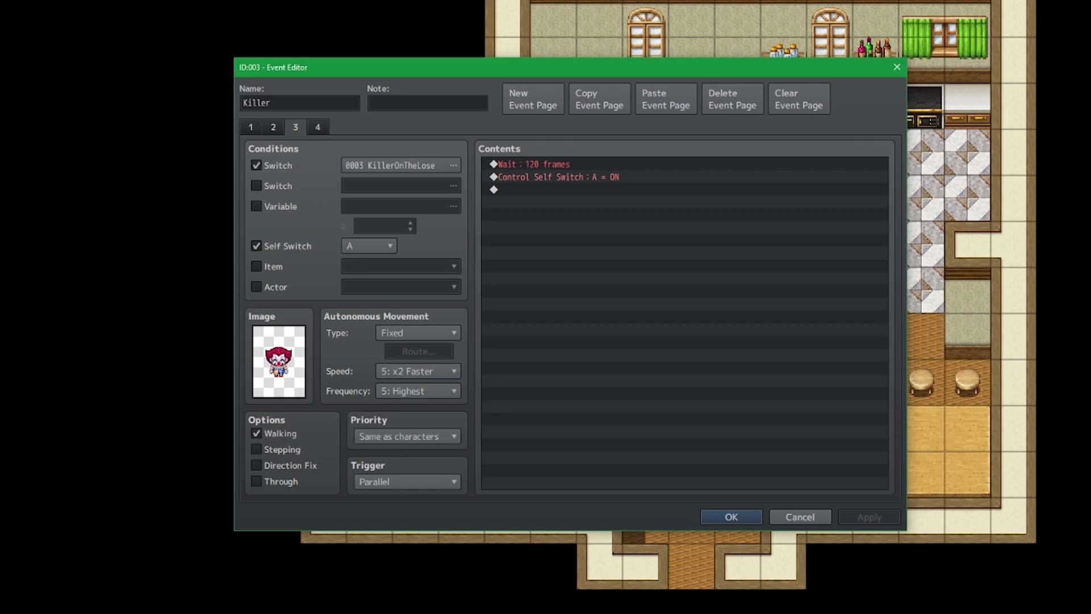
Step: Review the Killer event's pages and change the Control Self Switch command on page 3 to A = OFF, applying the change
left_click(318, 128)
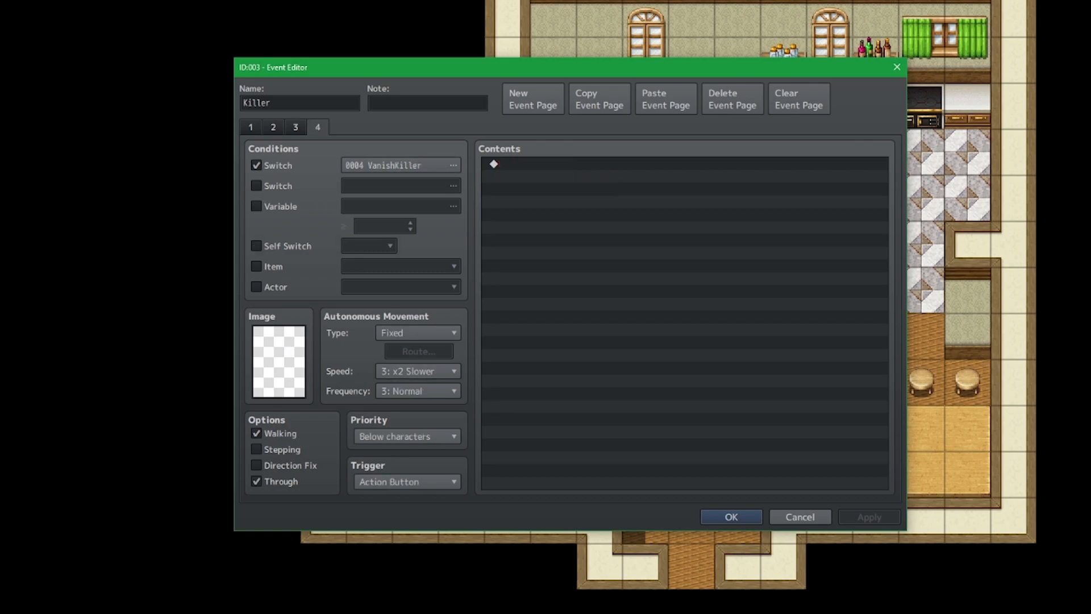
left_click(295, 127)
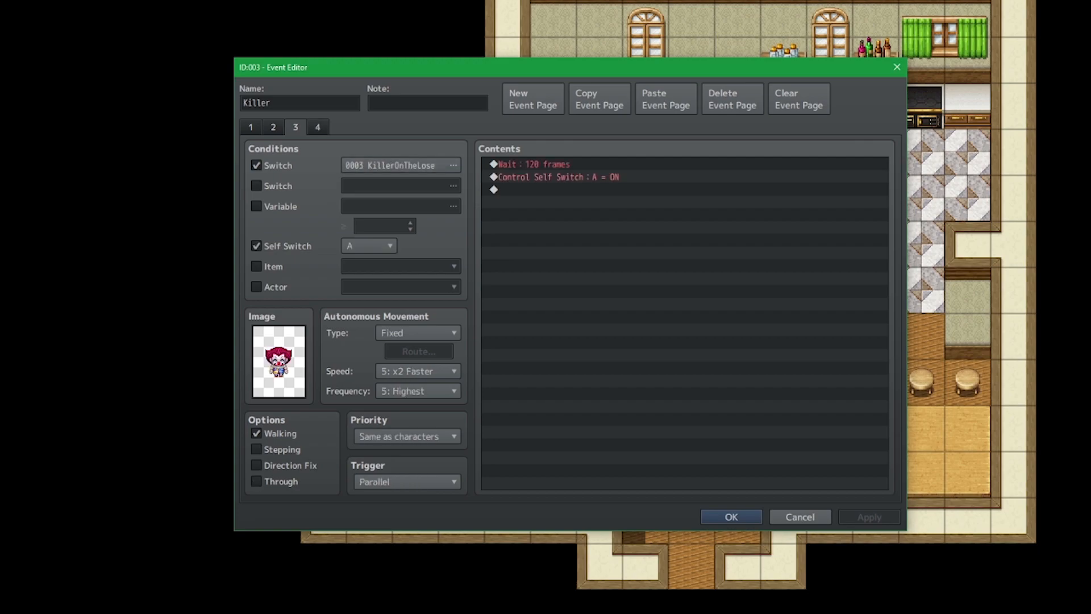
left_click(250, 127)
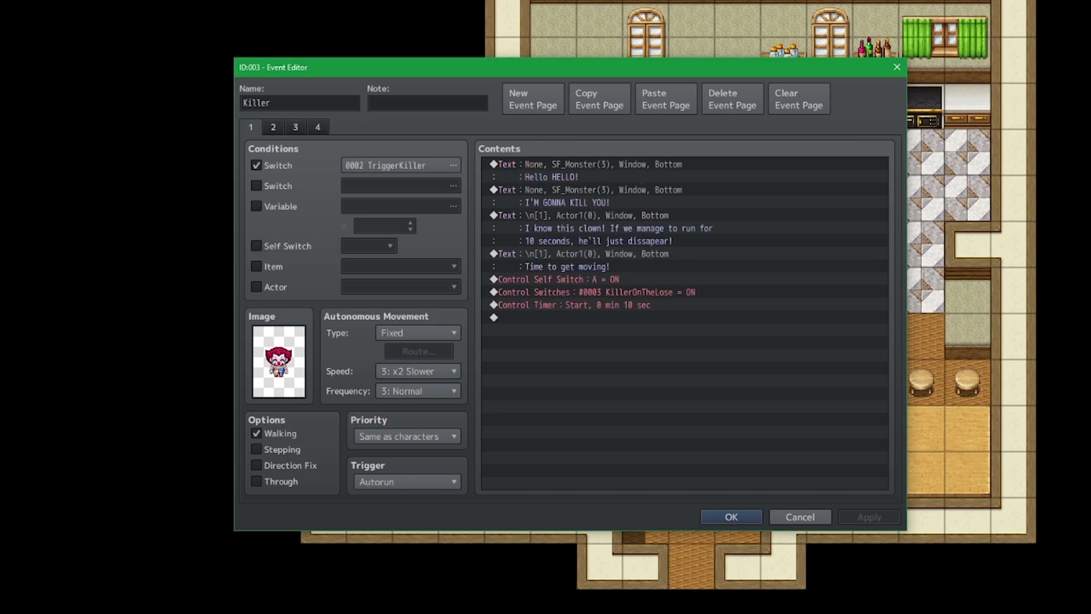
left_click(295, 128)
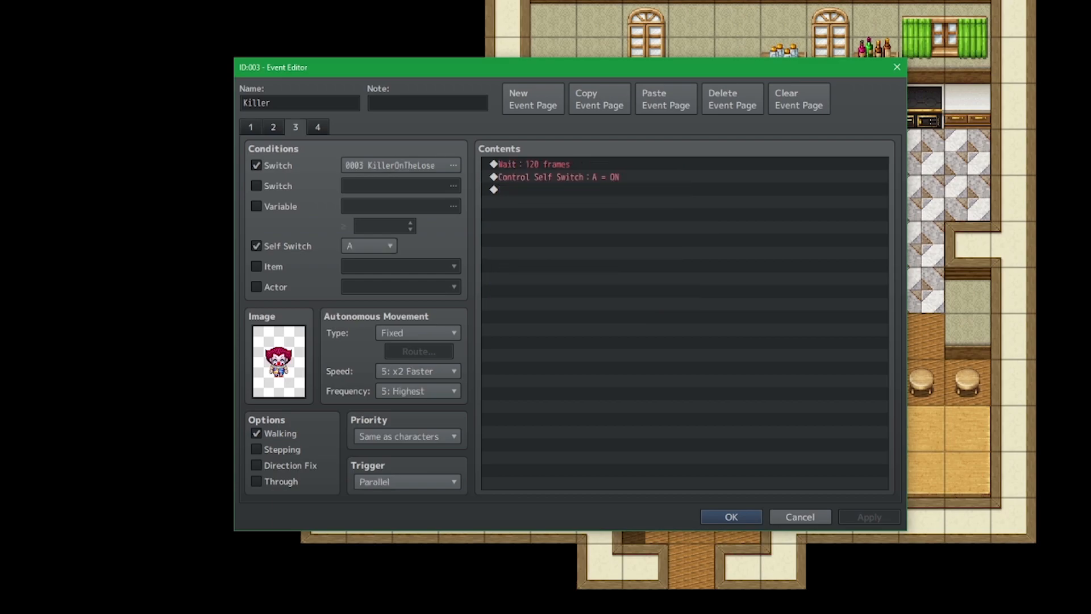
double_click(568, 177)
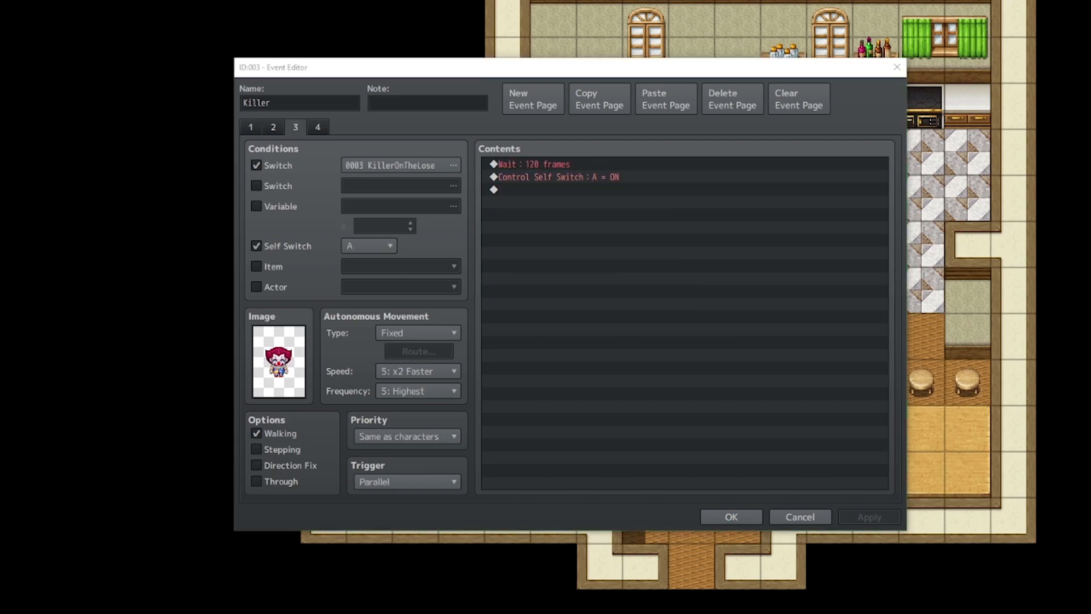
left_click(694, 341)
key("Return")
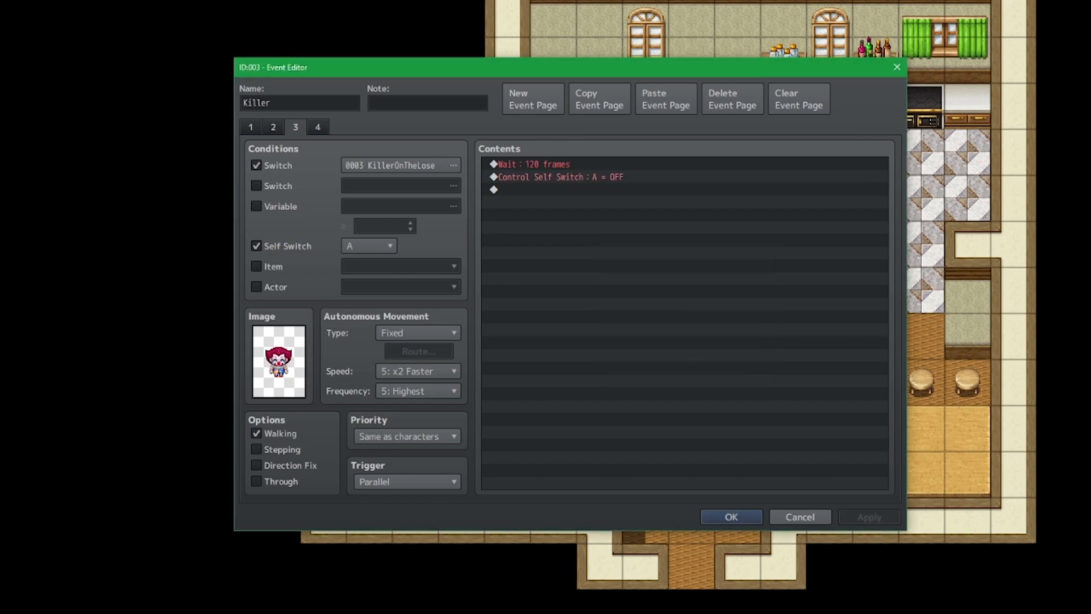
left_click(273, 127)
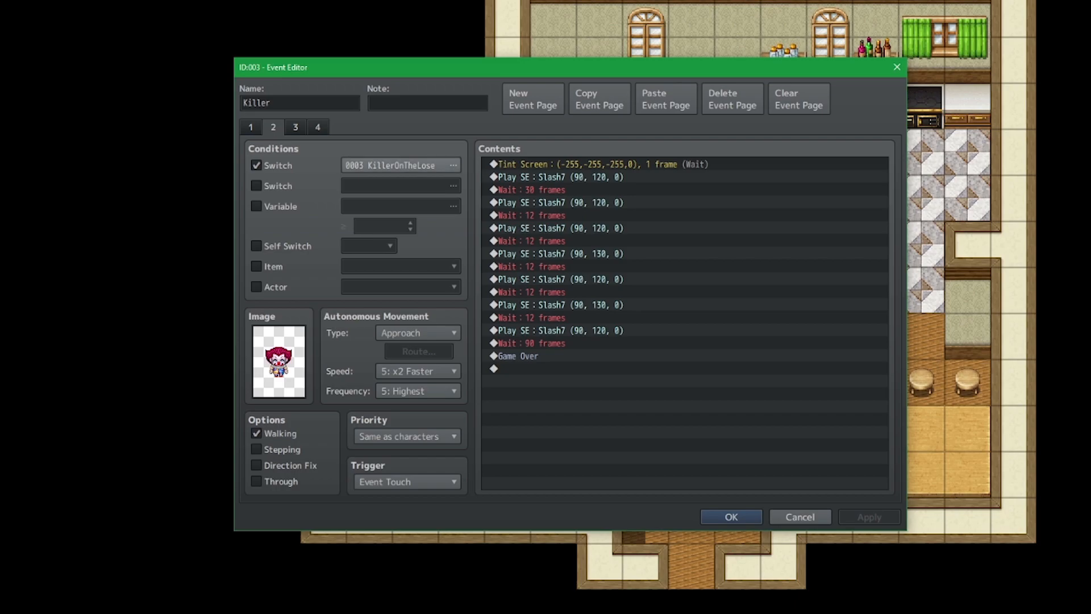
Step: Set the Control Timer command on page 1 of the Killer event to 12 seconds and save the event
left_click(250, 128)
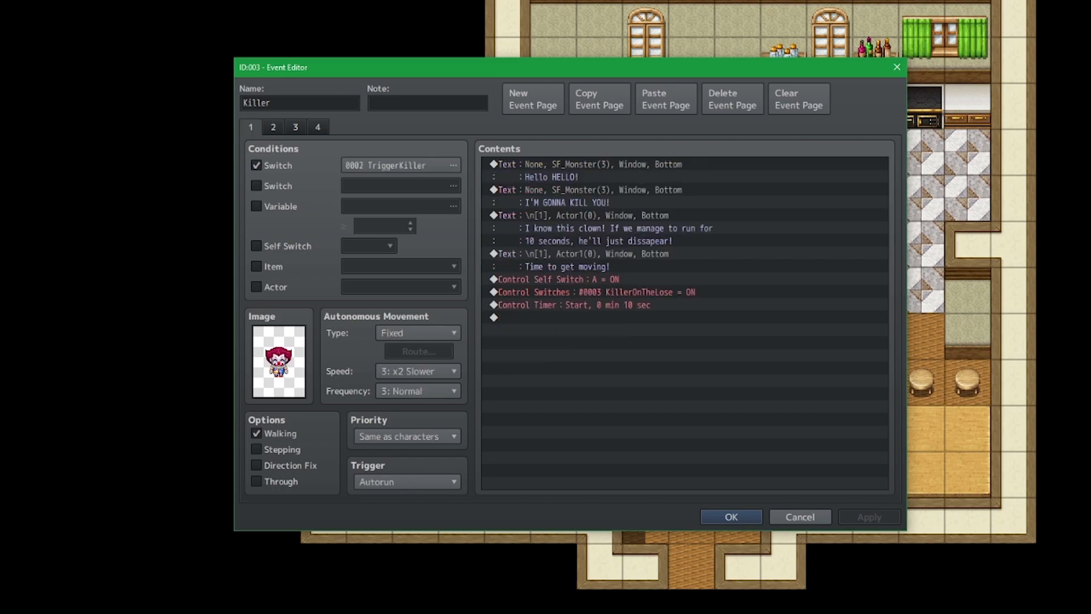
double_click(574, 305)
double_click(699, 338)
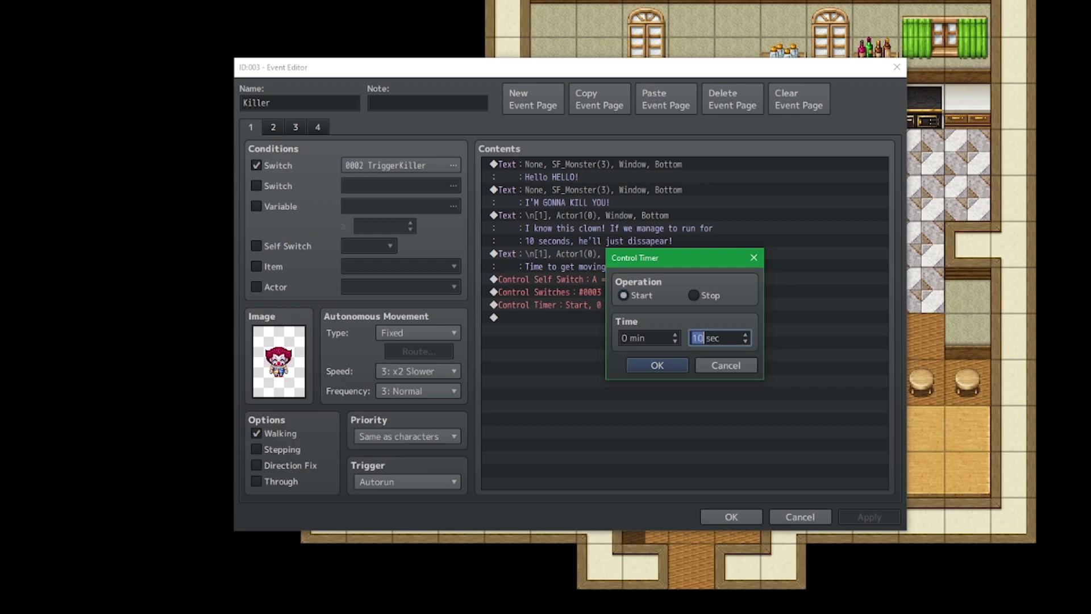
type("12")
left_click(657, 365)
left_click(731, 516)
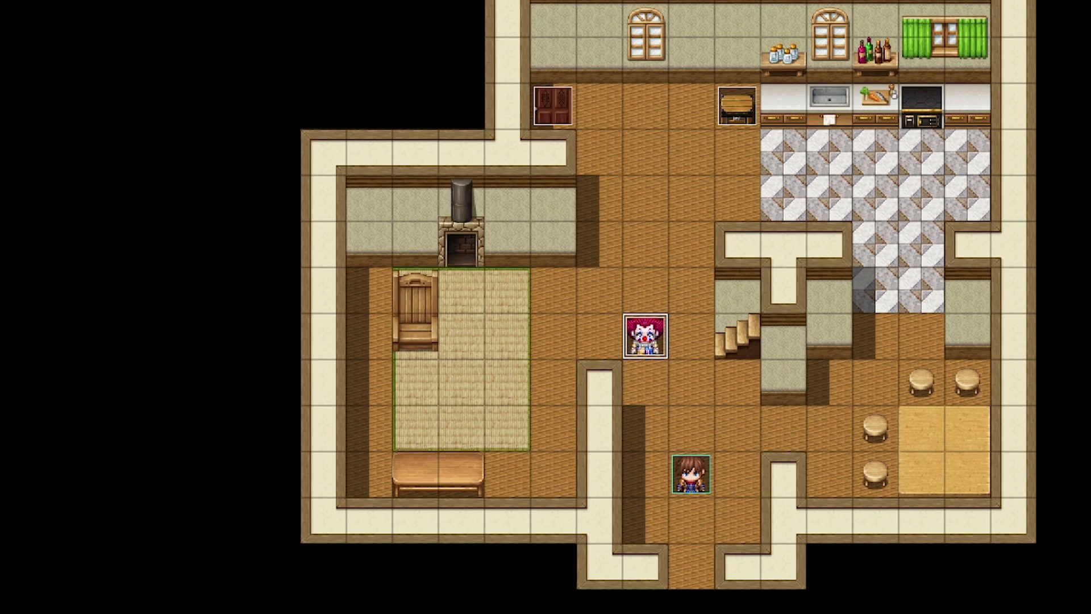
Step: Playtest the game through the door code and clown dialogue, run from the killer with the timer active, and end the test
key("ctrl+r")
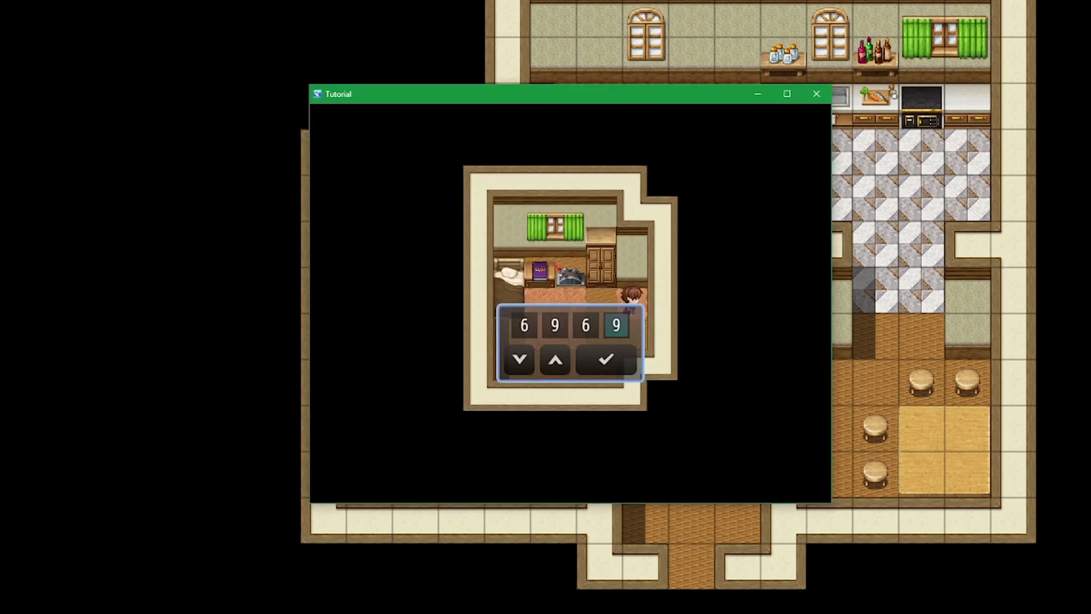
key("Return")
key("Return")
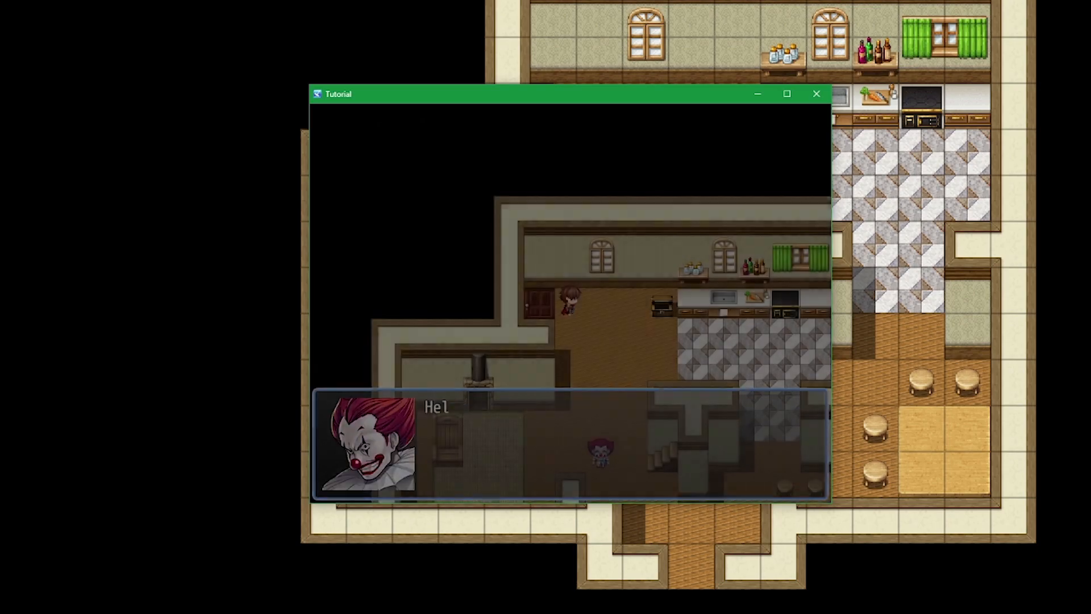
key("Return")
key("Return")
key("Return")
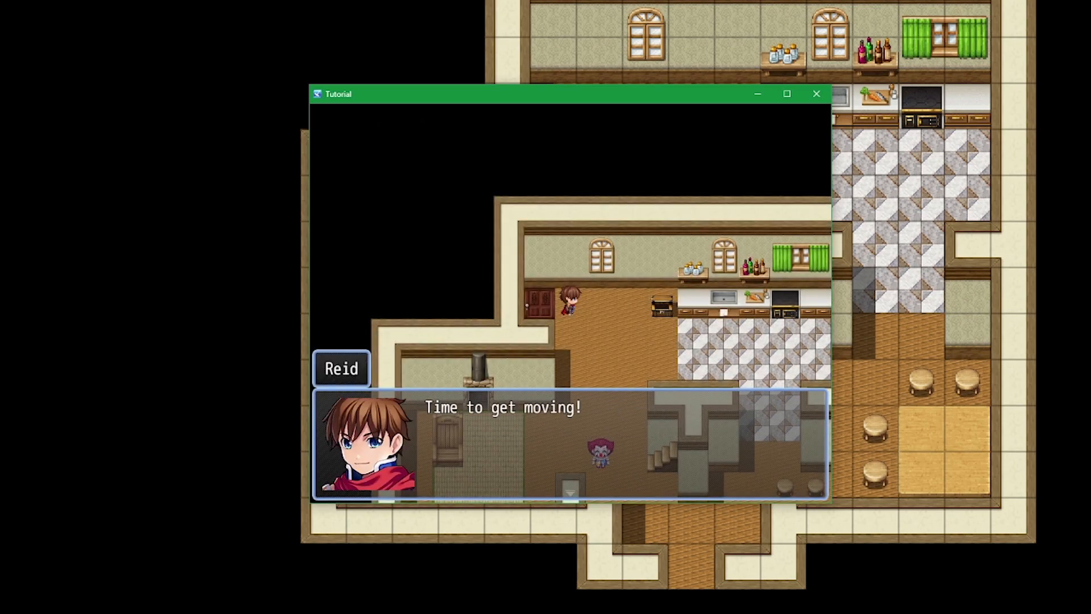
key("Return")
key("Right")
key("Down")
key("Right")
key("Down")
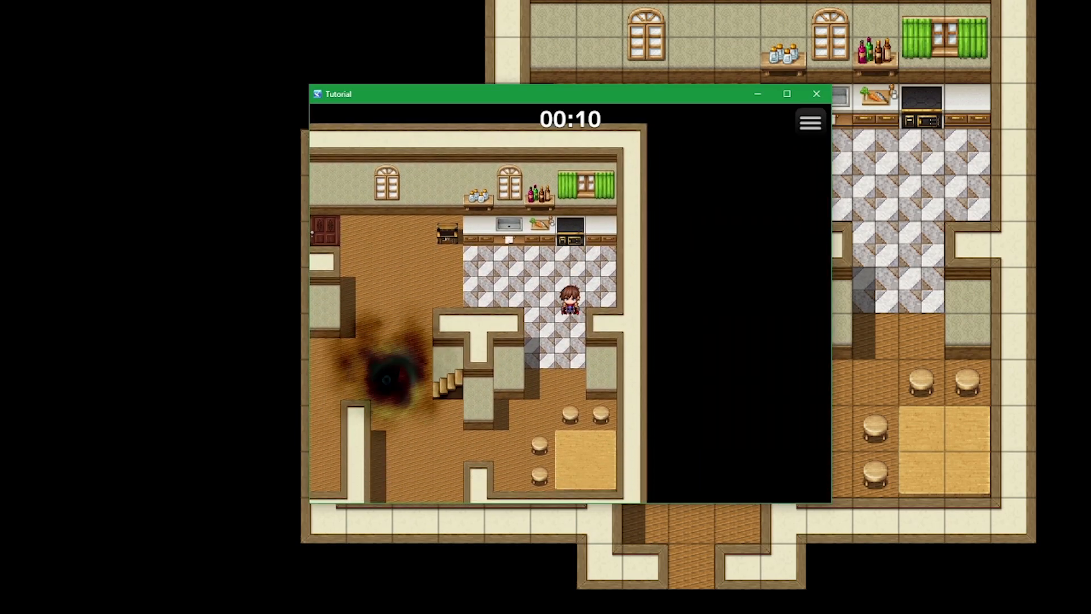
key("Return")
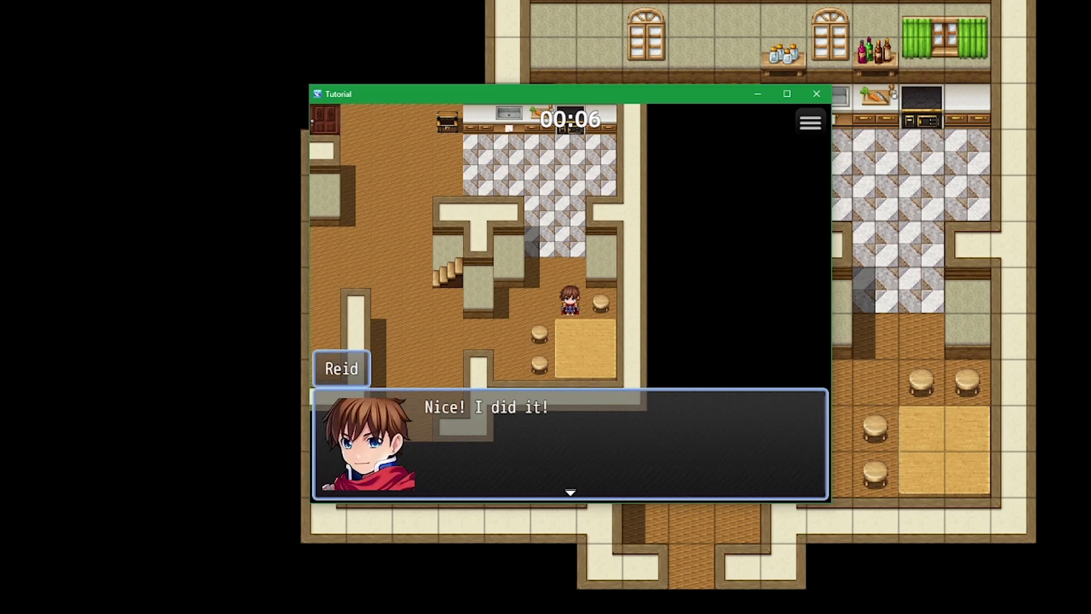
left_click(816, 94)
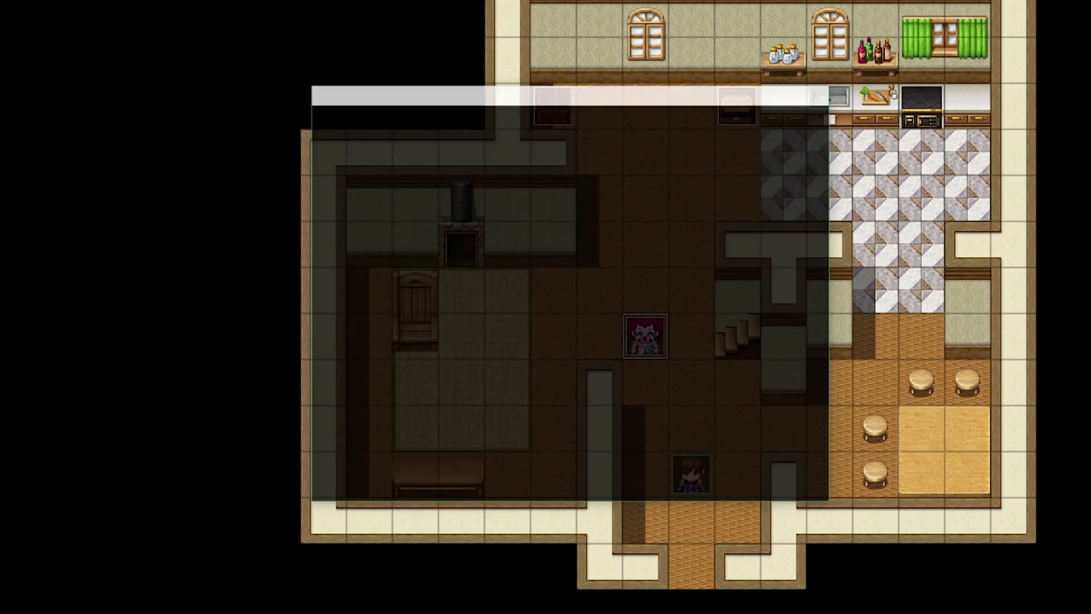
Step: Change the conditional branch in the ControlClownTimer event to Timer ≤ 0 min 0 sec and save the event
key("Return")
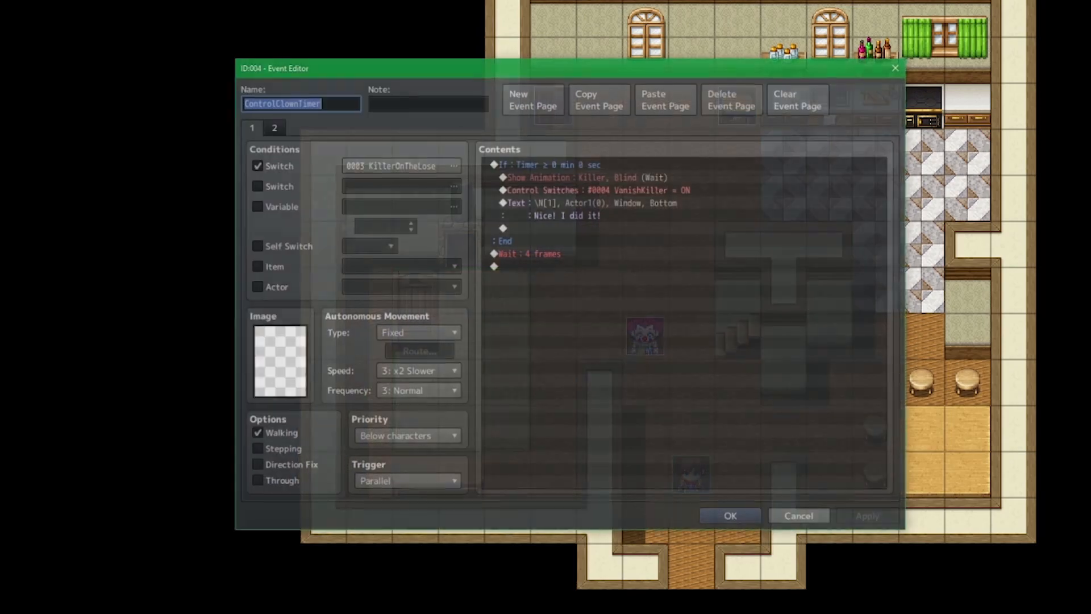
left_click(574, 164)
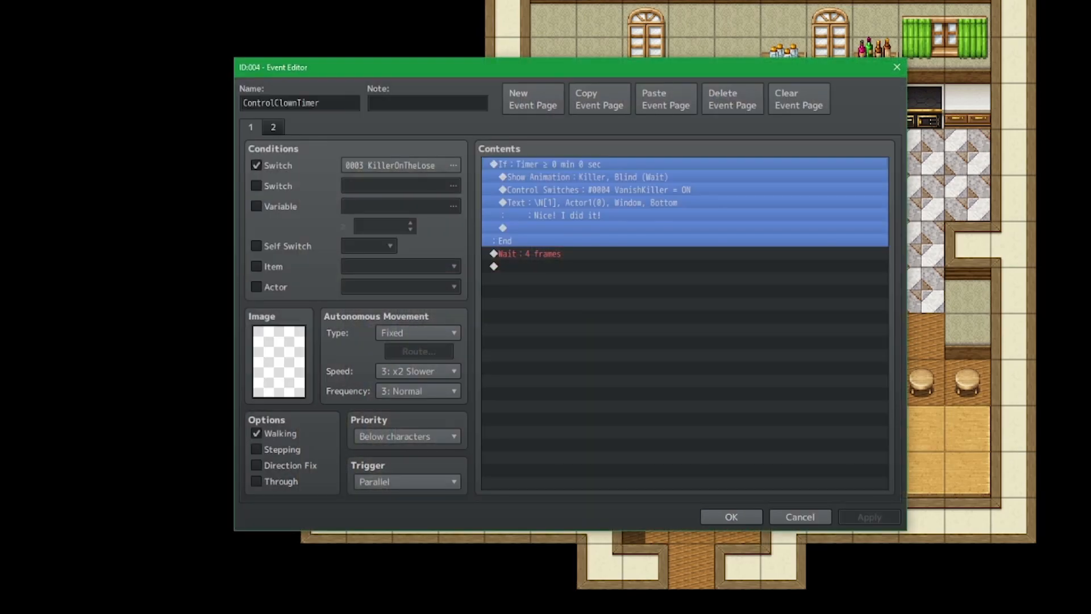
key("Return")
left_click(651, 347)
left_click(652, 379)
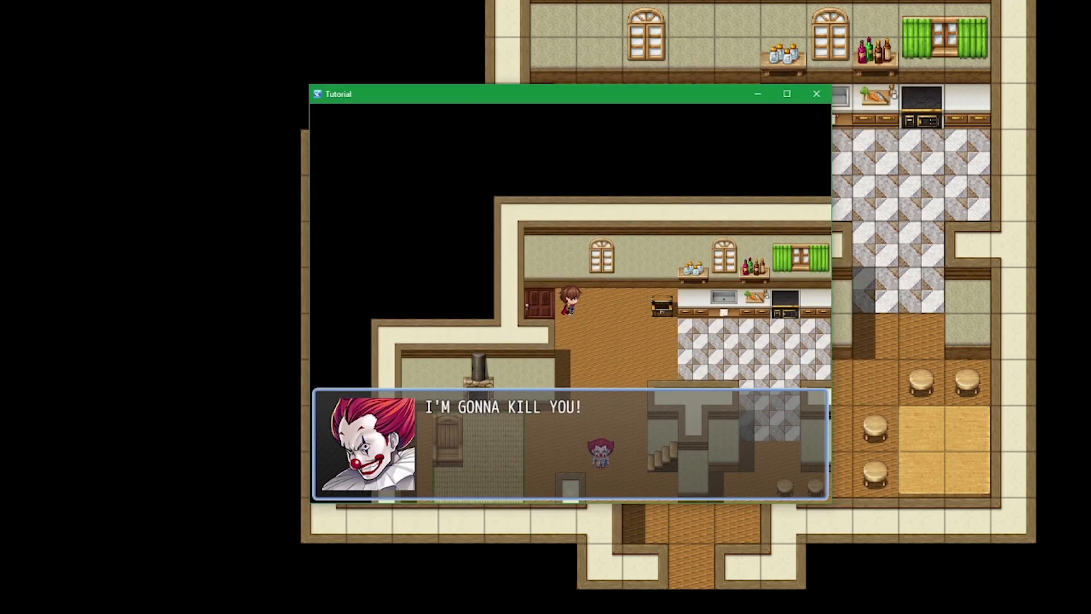
Step: Playtest the chase again, evading the killer until the timer runs out, and close the test window
key("Return")
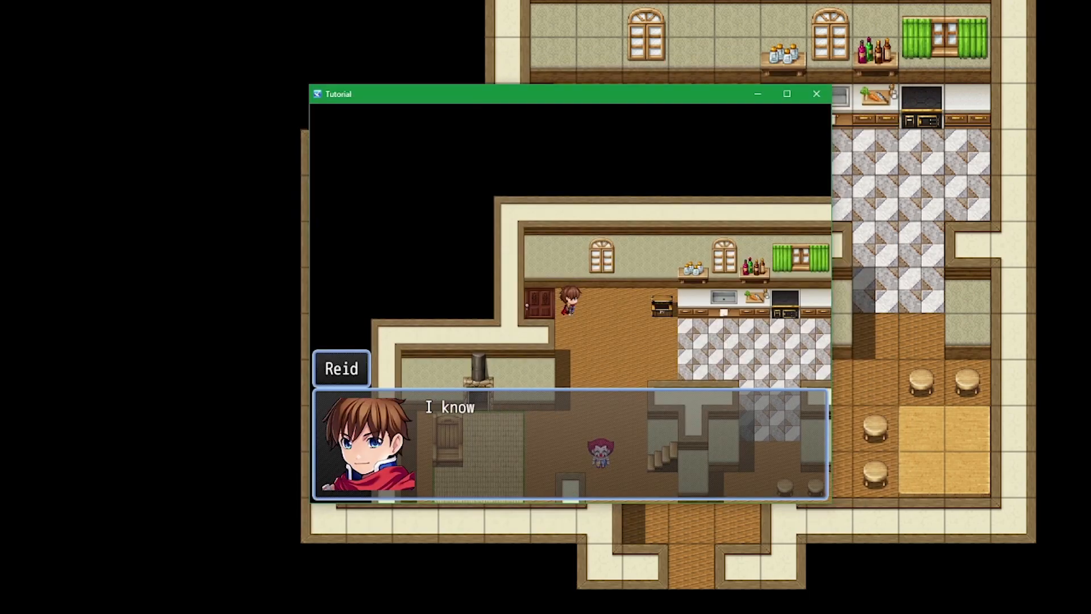
key("Return")
key("Return")
key("Down")
key("Right")
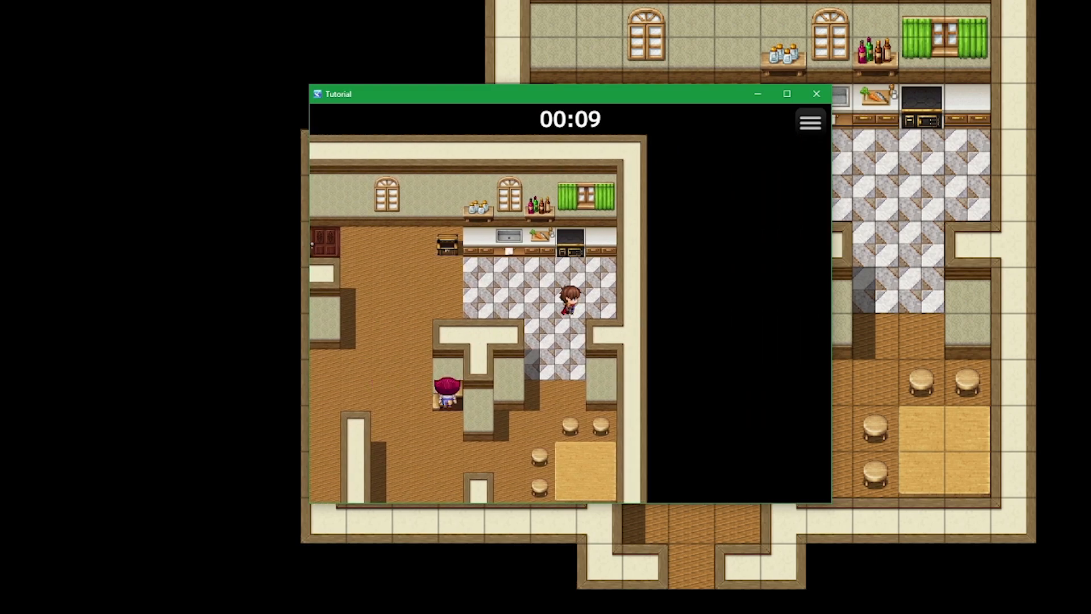
key("Down")
key("Up")
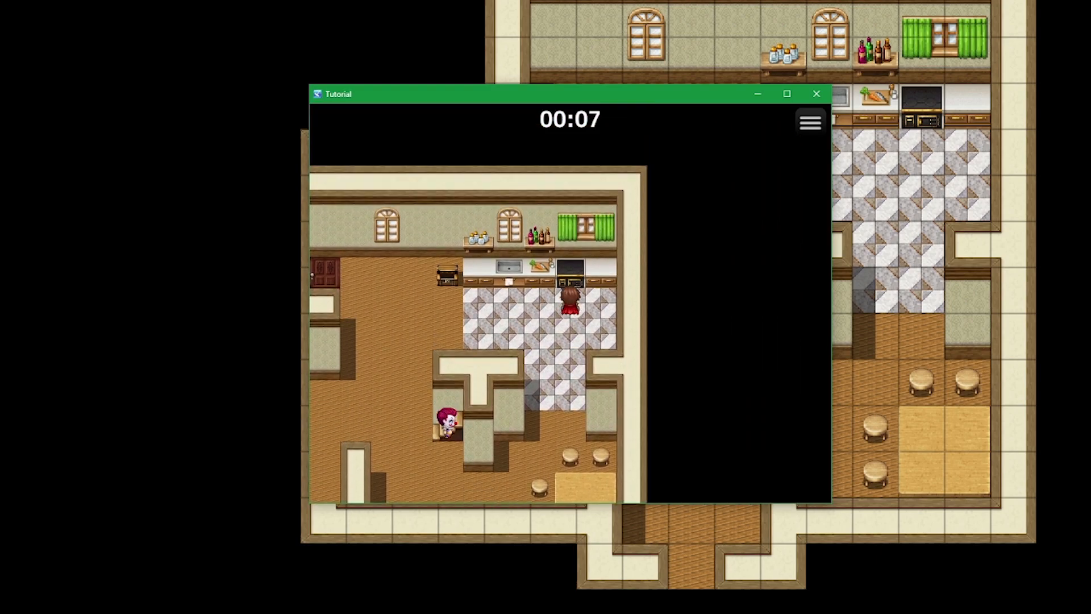
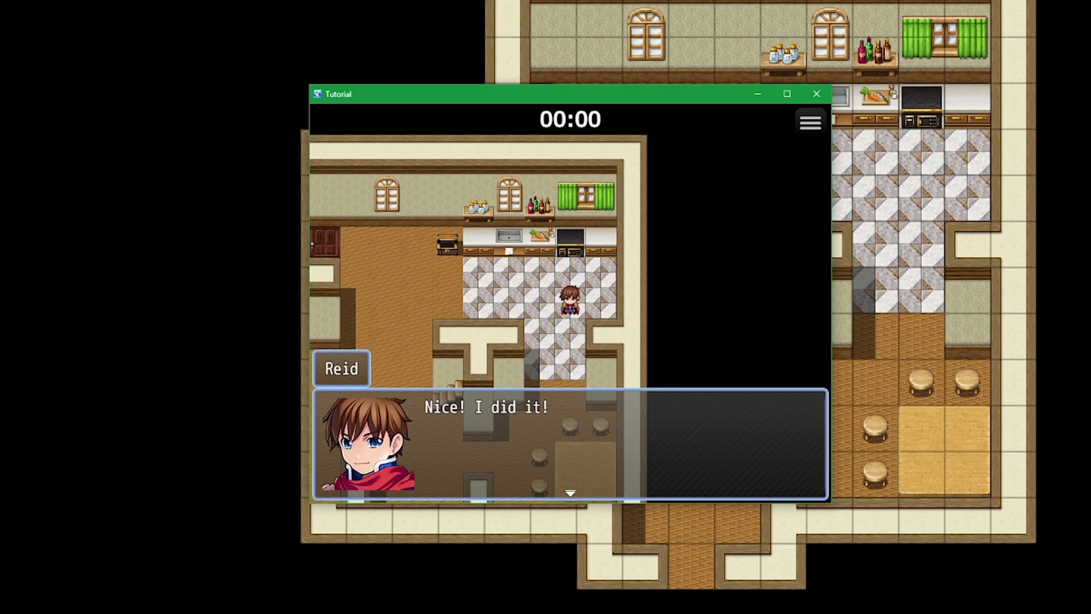
key("Return")
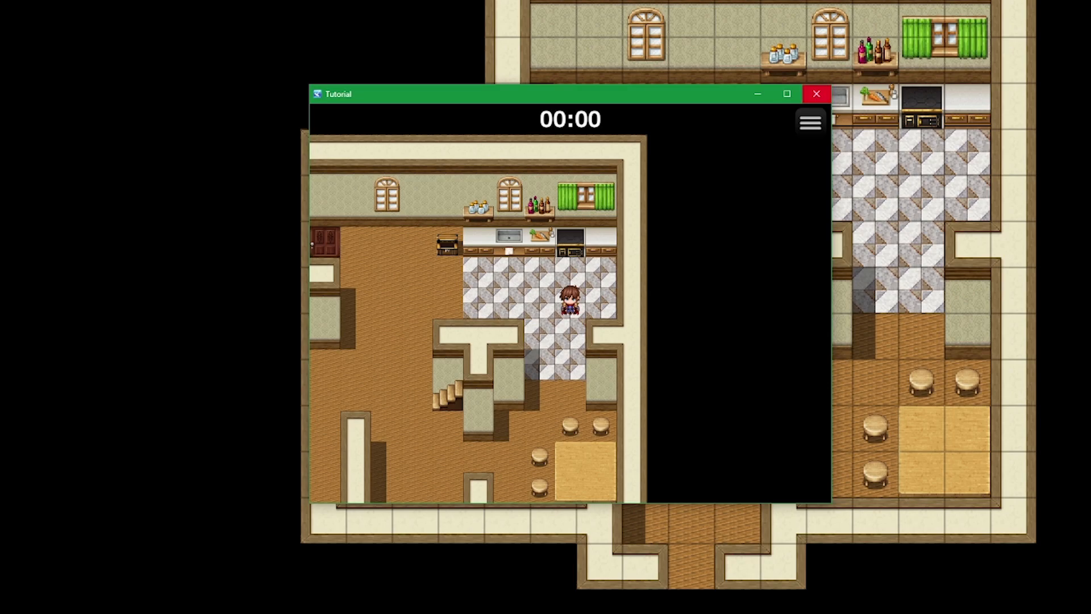
left_click(816, 94)
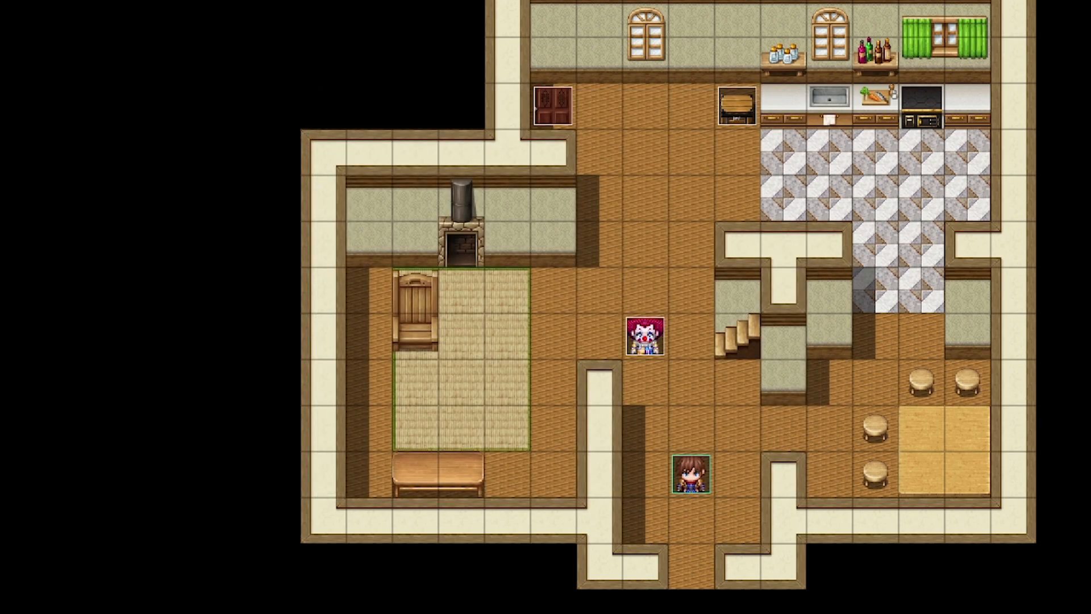
Step: Insert a Control Timer: Stop command above the Show Animation command inside ControlClownTimer's timer branch
key("Return")
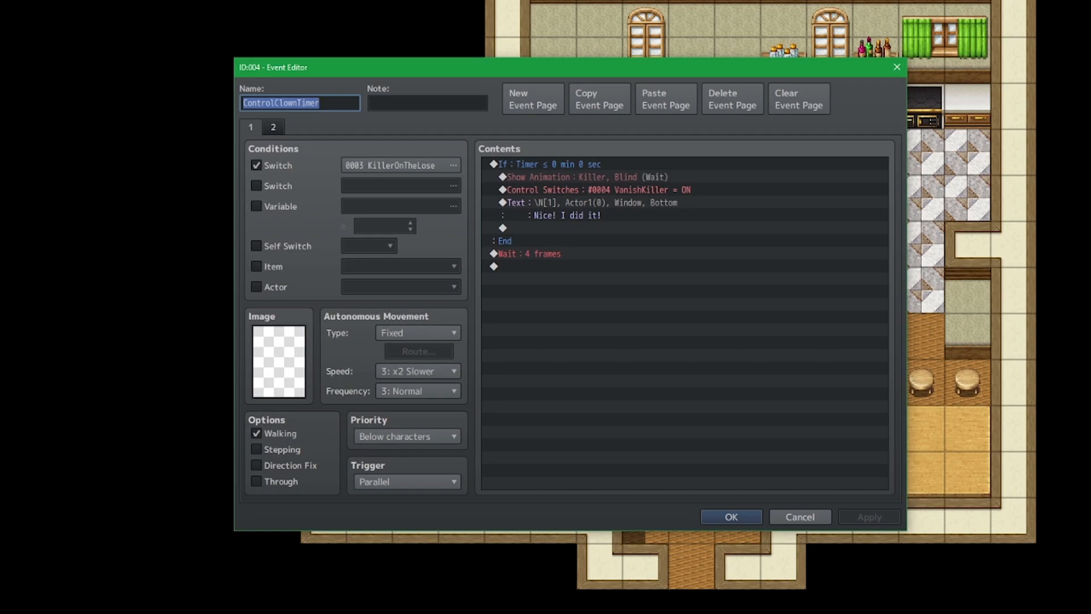
left_click(684, 240)
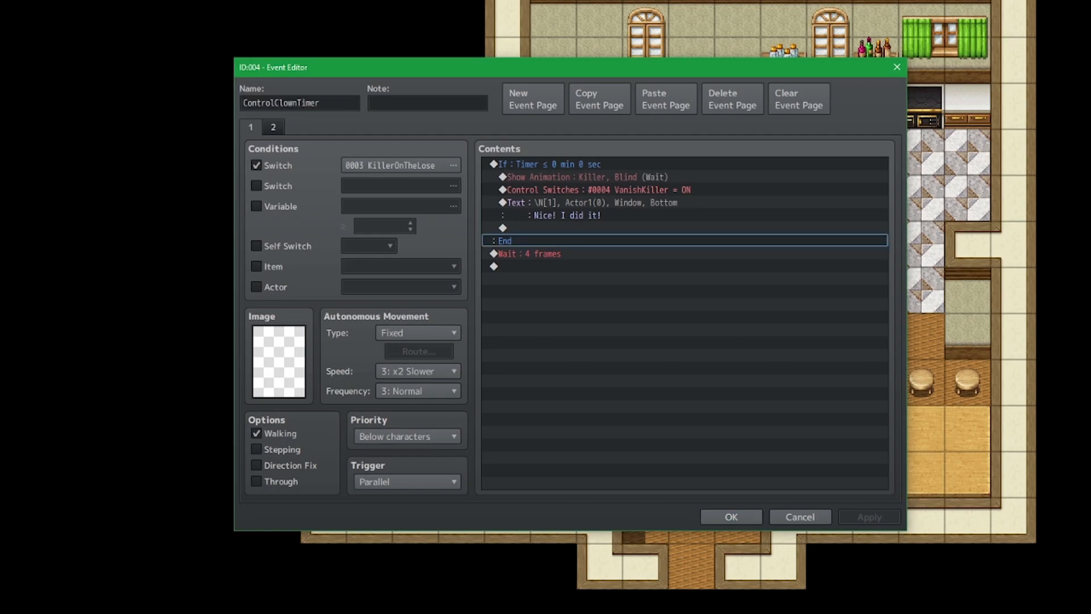
left_click(684, 228)
left_click(684, 177)
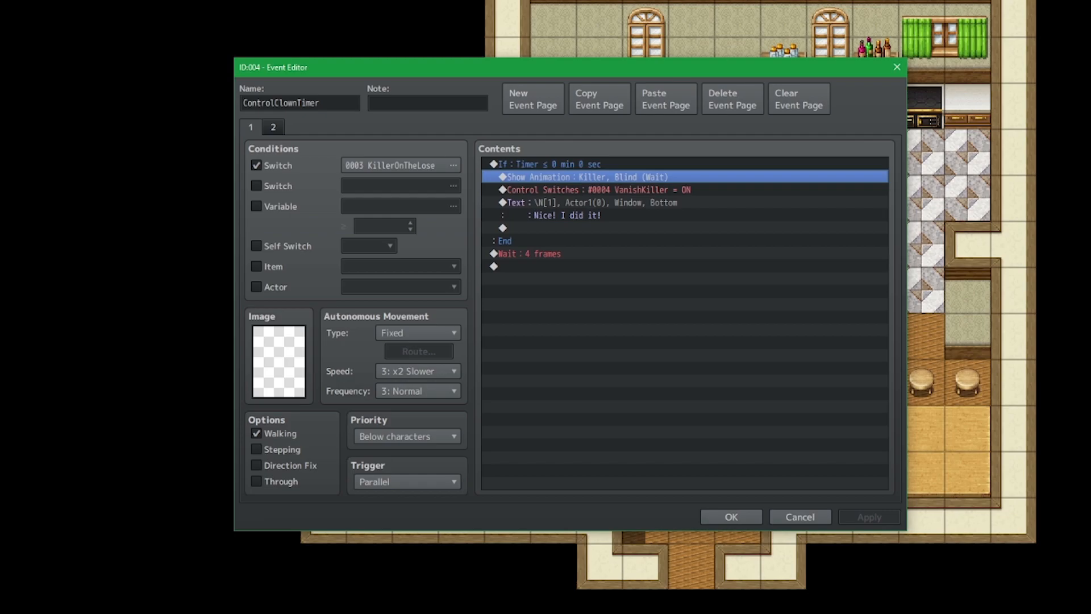
double_click(602, 178)
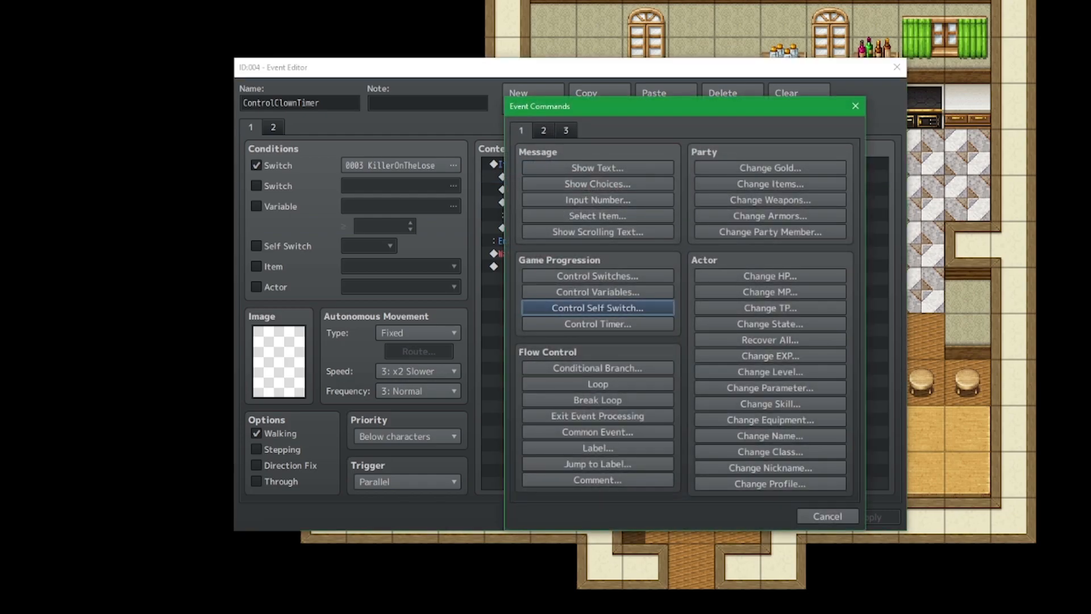
left_click(597, 324)
left_click(694, 295)
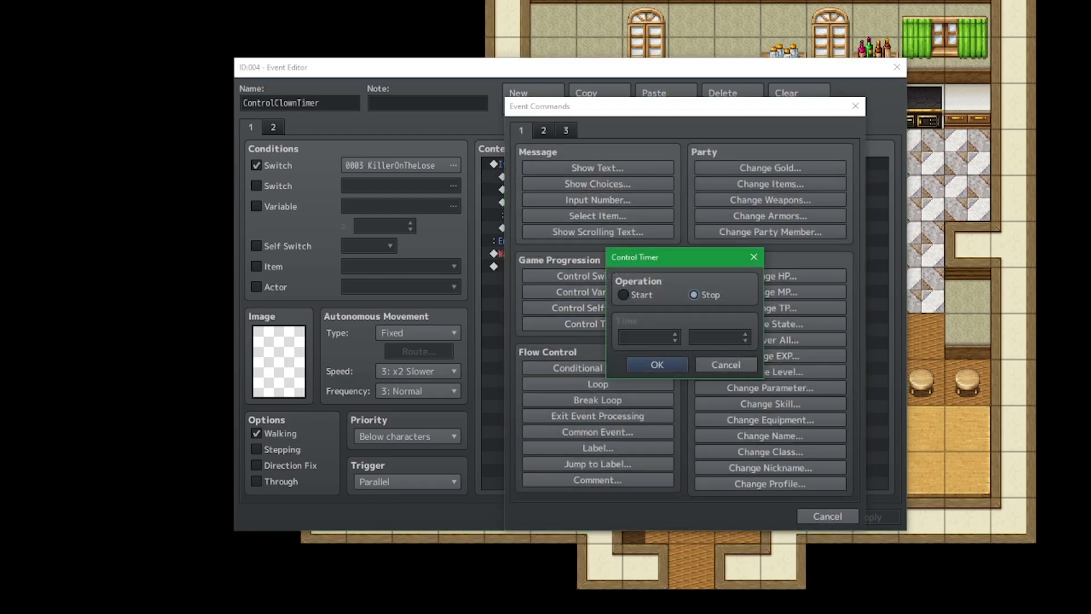
left_click(657, 364)
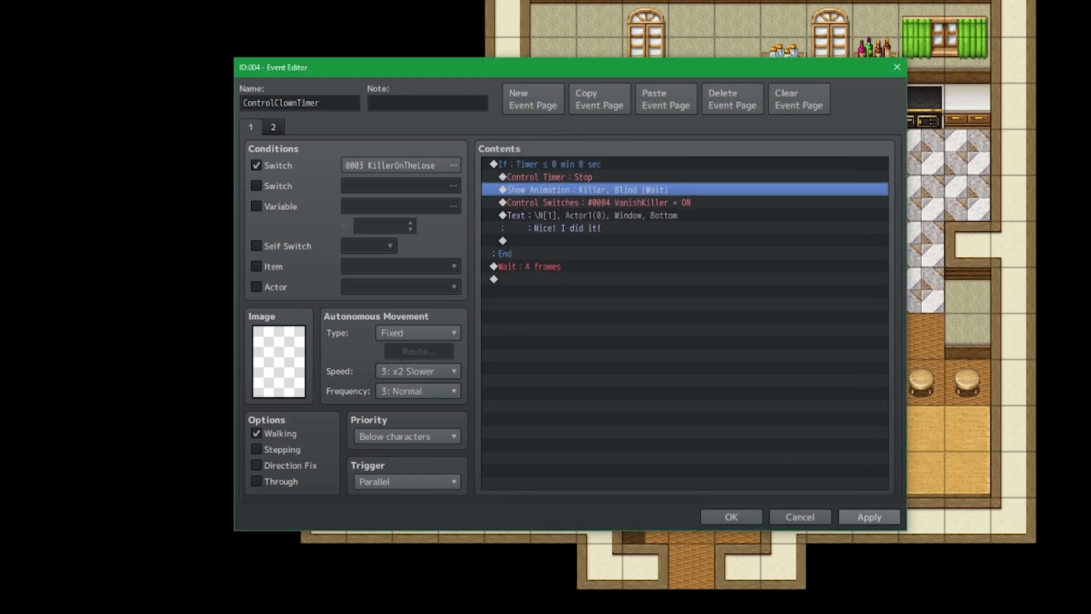
Step: Turn off Wait for Completion on the killer's Blind animation command in ControlClownTimer
double_click(588, 189)
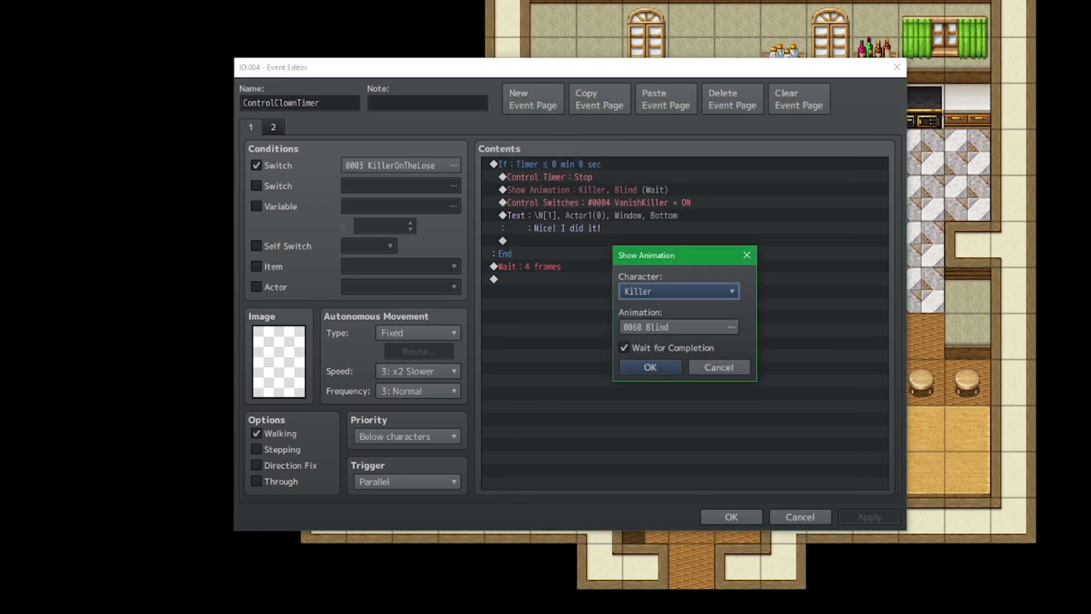
left_click(624, 347)
left_click(650, 367)
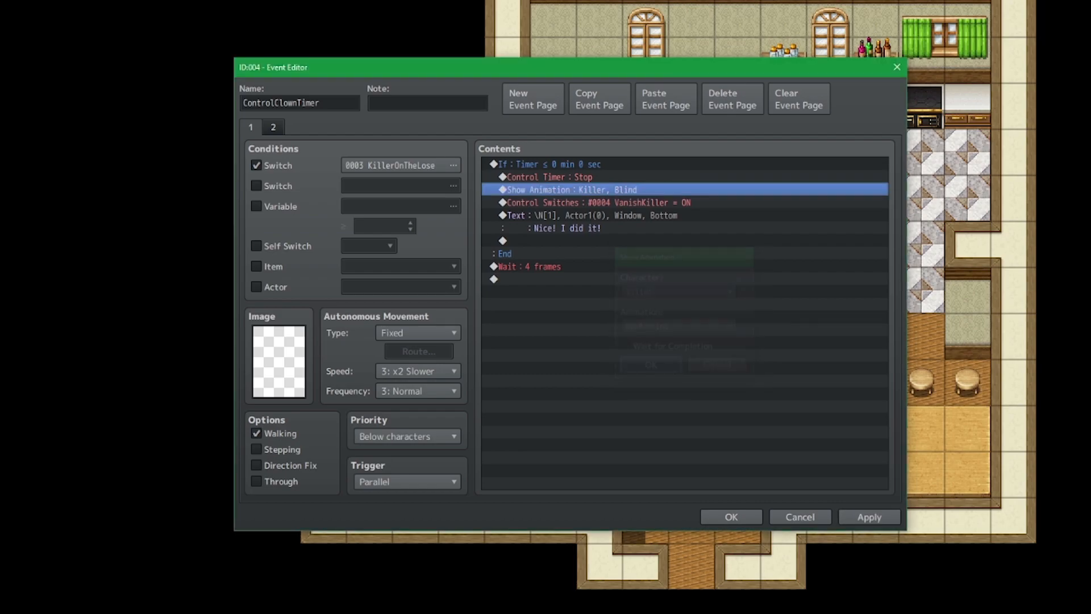
Step: Insert a Wait of 20 frames before the VanishKiller switch command in ControlClownTimer and close the event editor
double_click(598, 202)
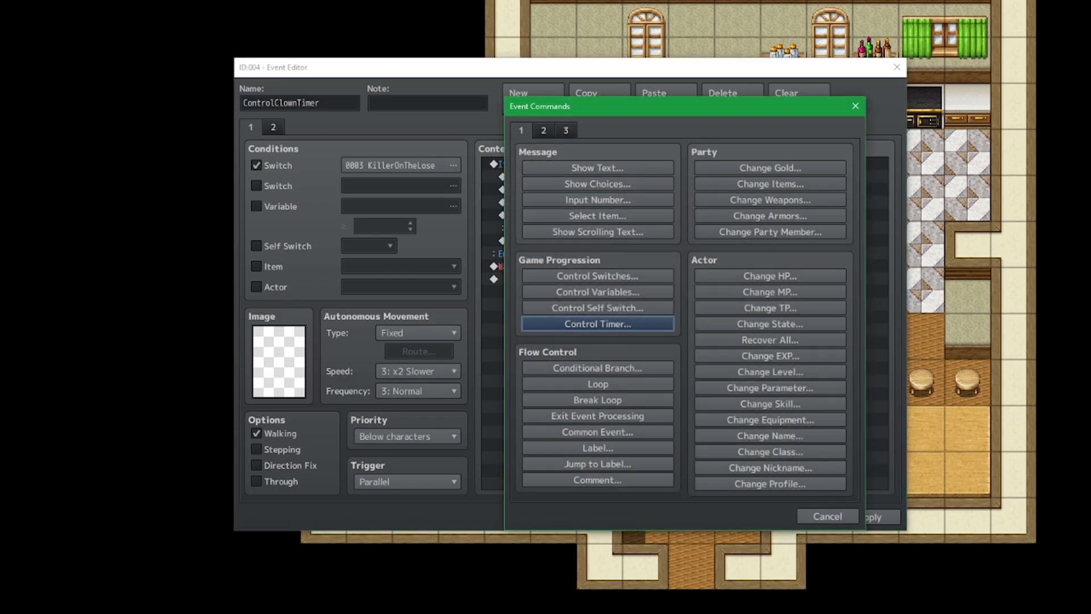
left_click(543, 131)
left_click(770, 167)
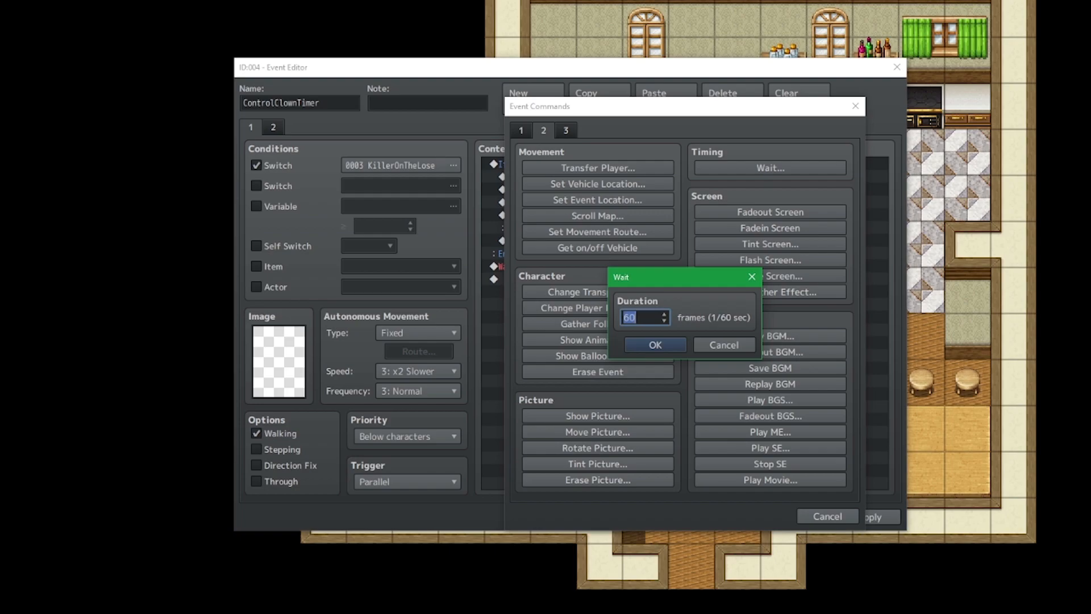
type("4")
key("Return")
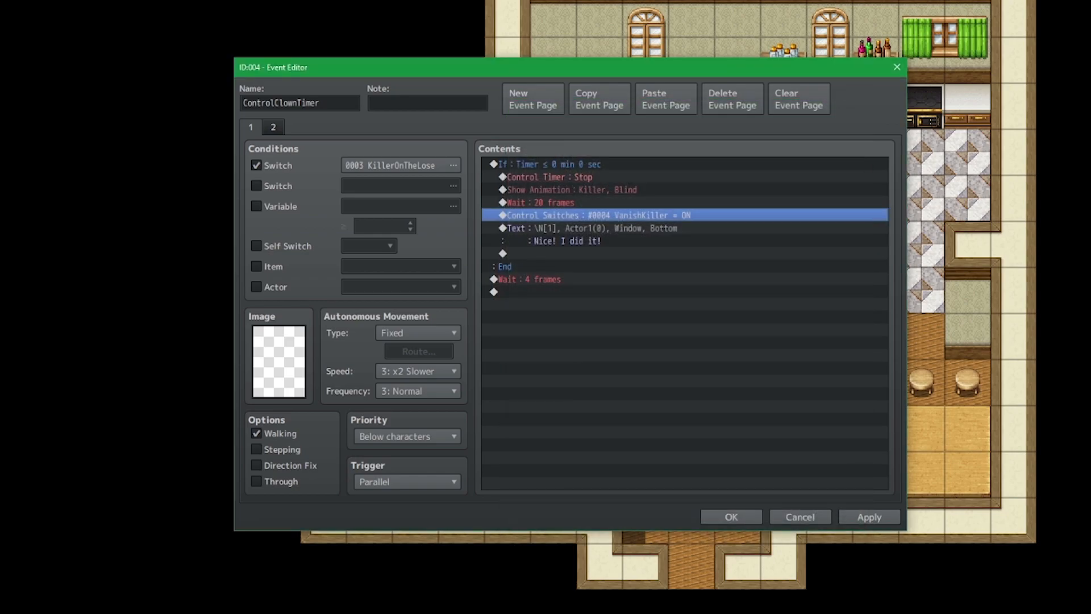
key("Escape")
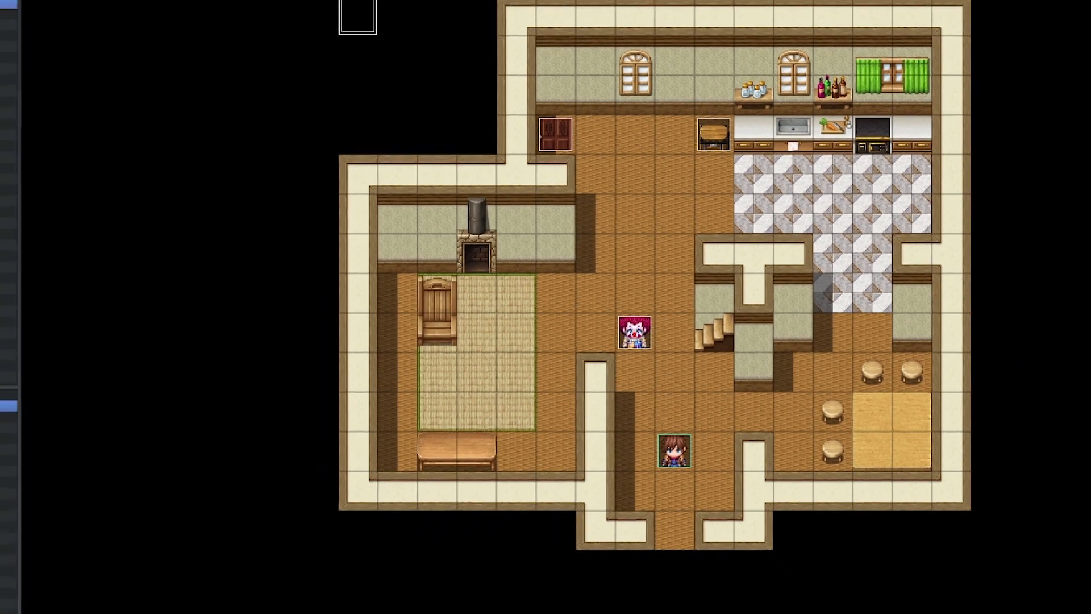
Step: Open the Animations section of the database and play the preview of animation 0060 Blind
key("F9")
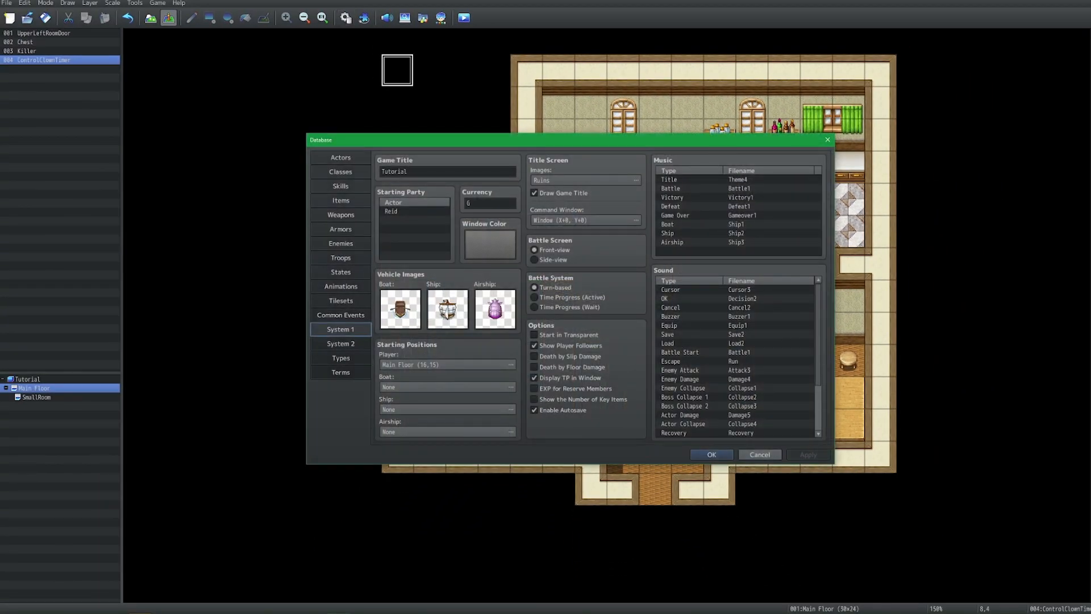
left_click(341, 287)
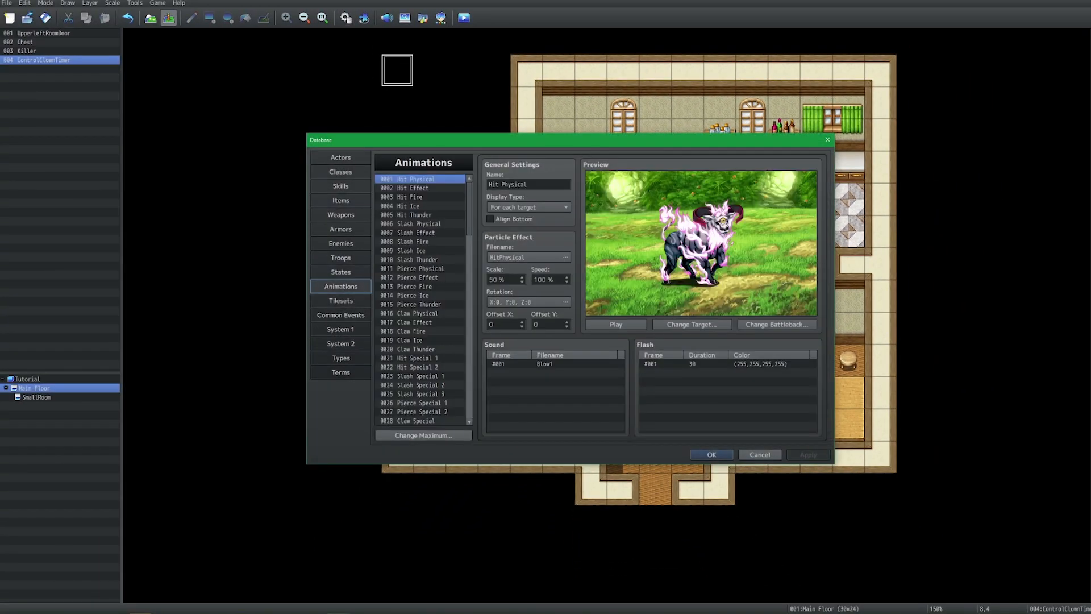
scroll(420, 300, "down", 15)
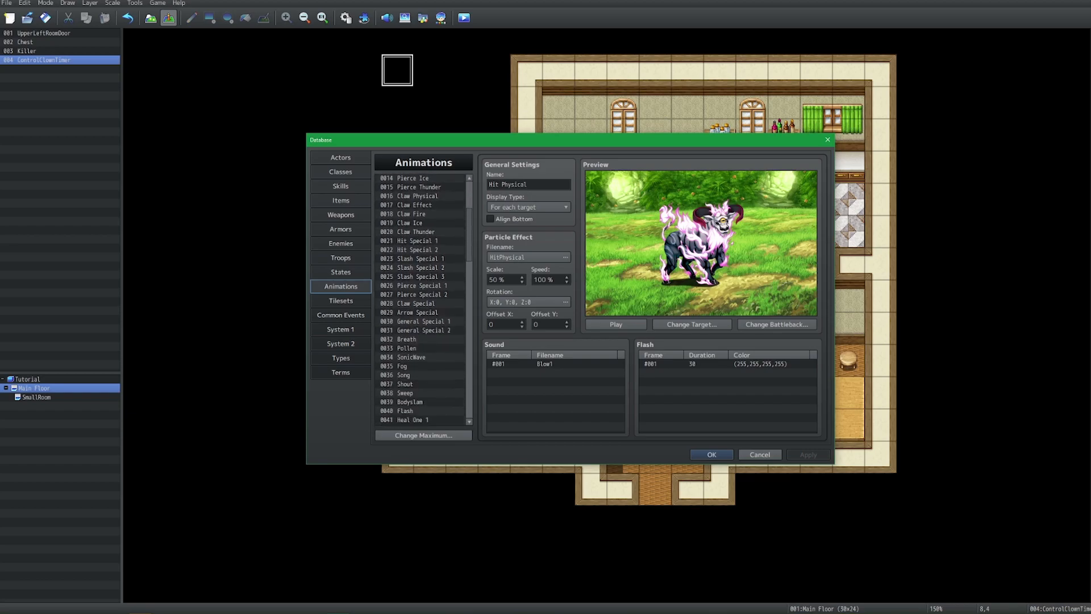
left_click(406, 262)
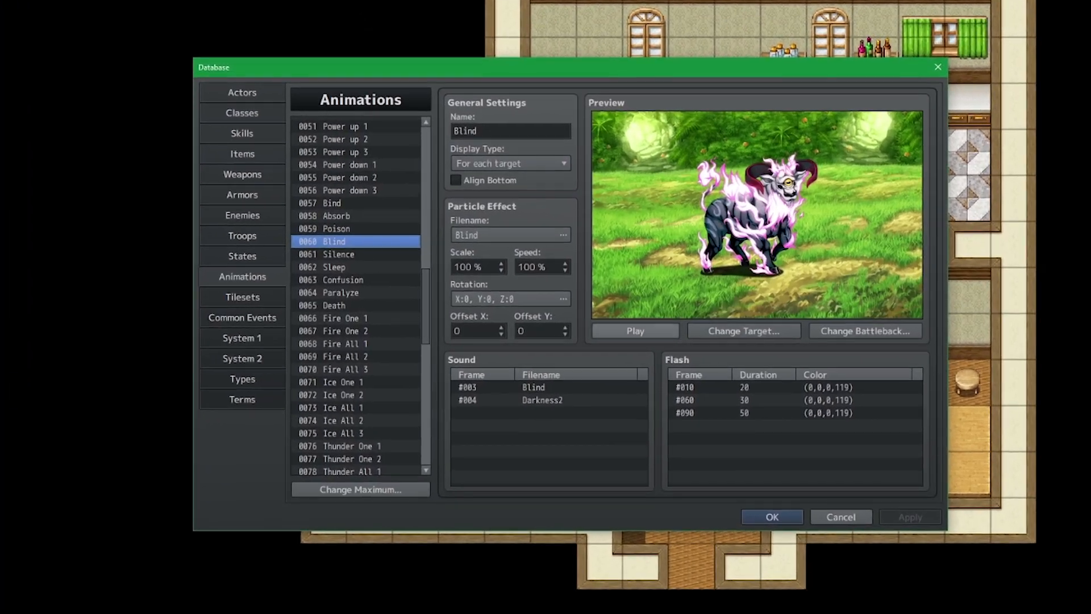
left_click(635, 330)
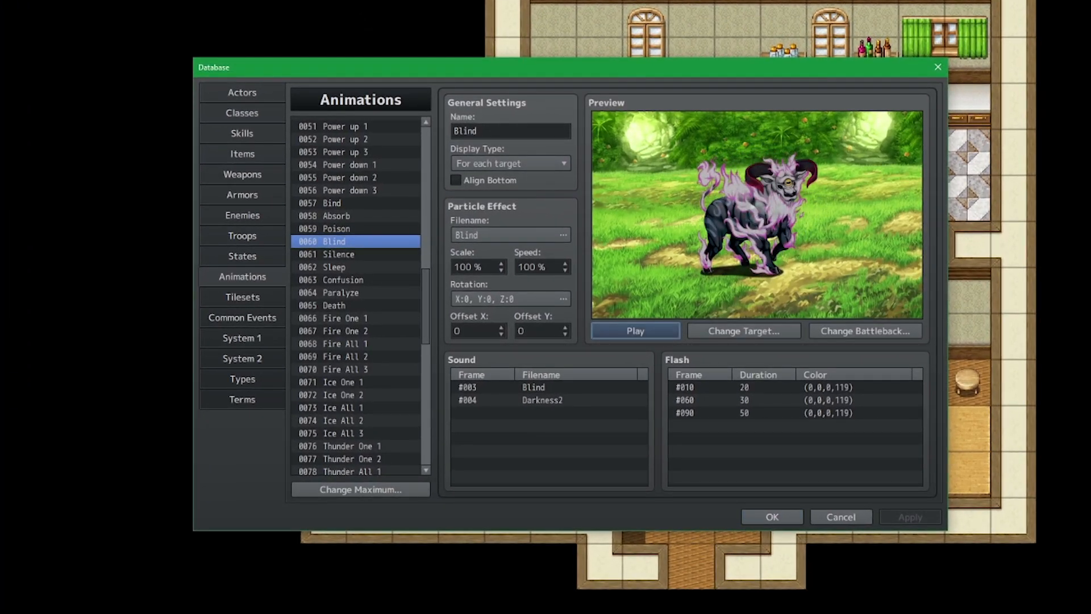
Step: Add a white flash at frame 20 with duration 30 to the Blind animation and play the preview
left_click(795, 425)
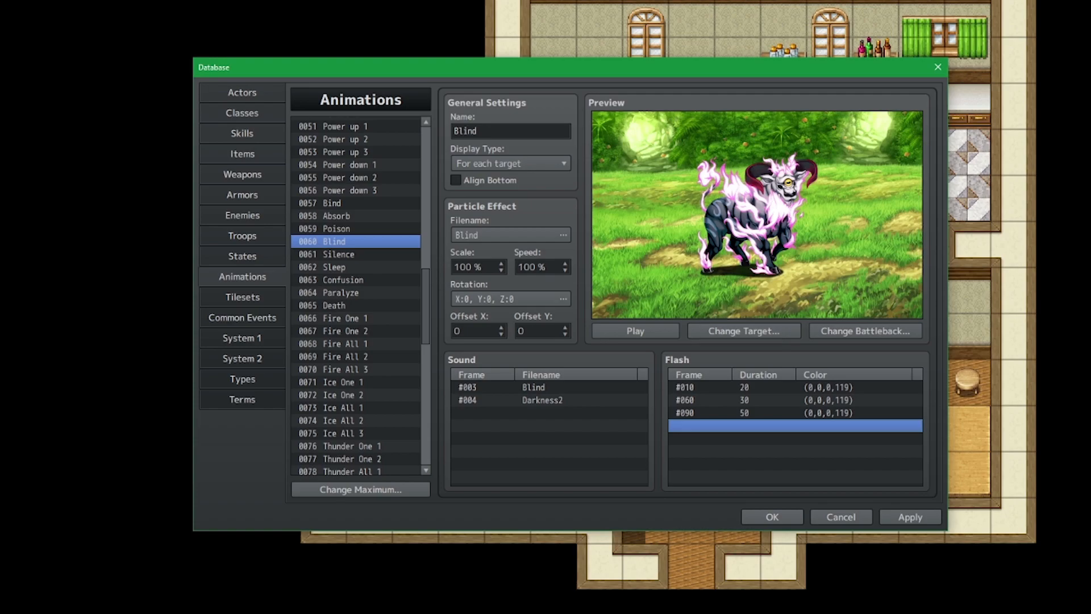
key("Return")
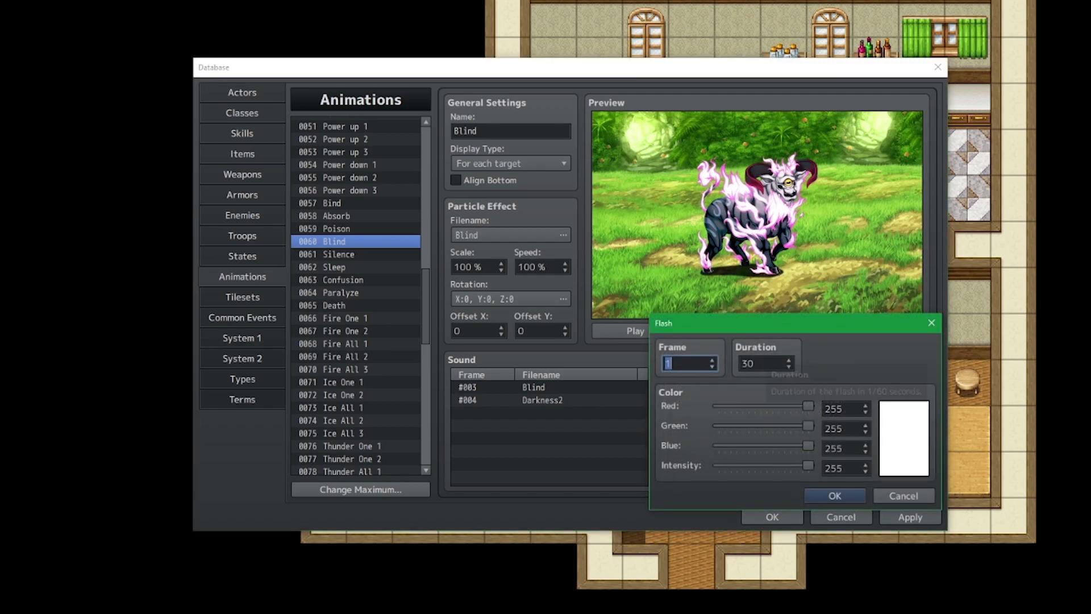
type("20")
left_click(835, 495)
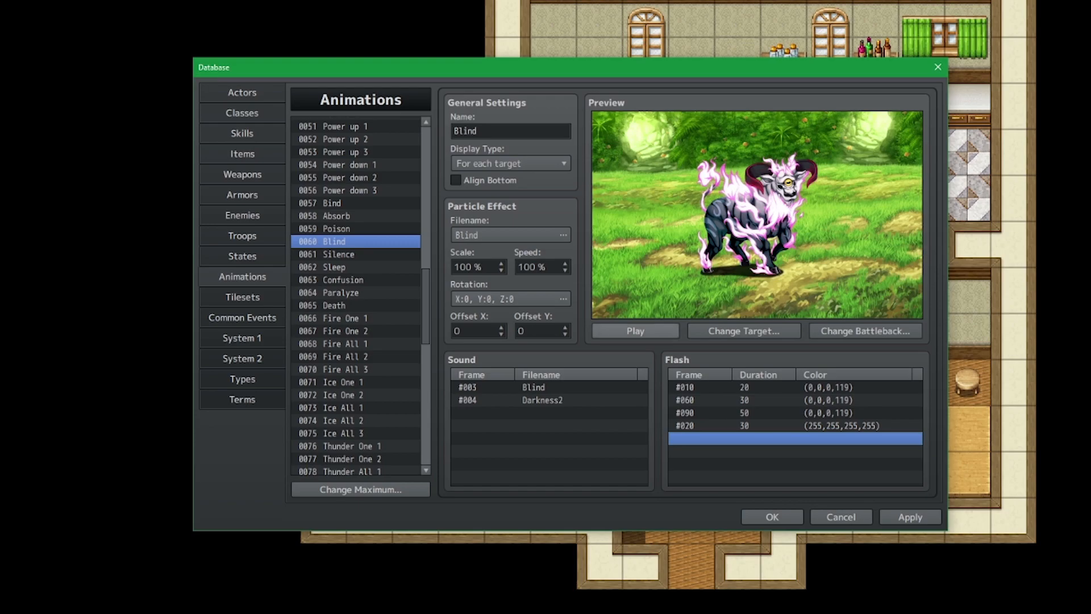
left_click(636, 331)
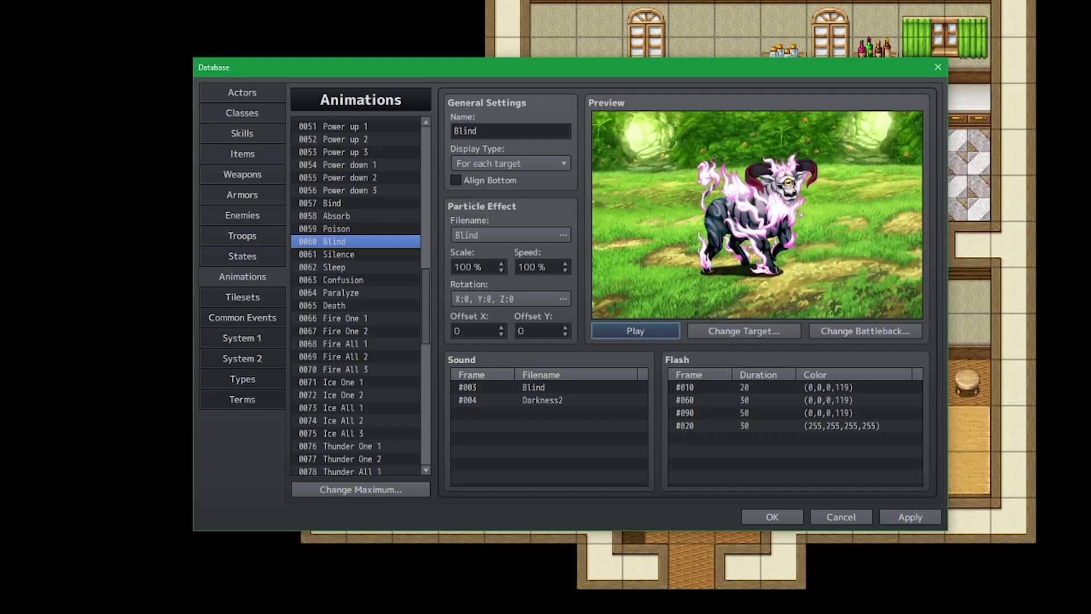
left_click(635, 330)
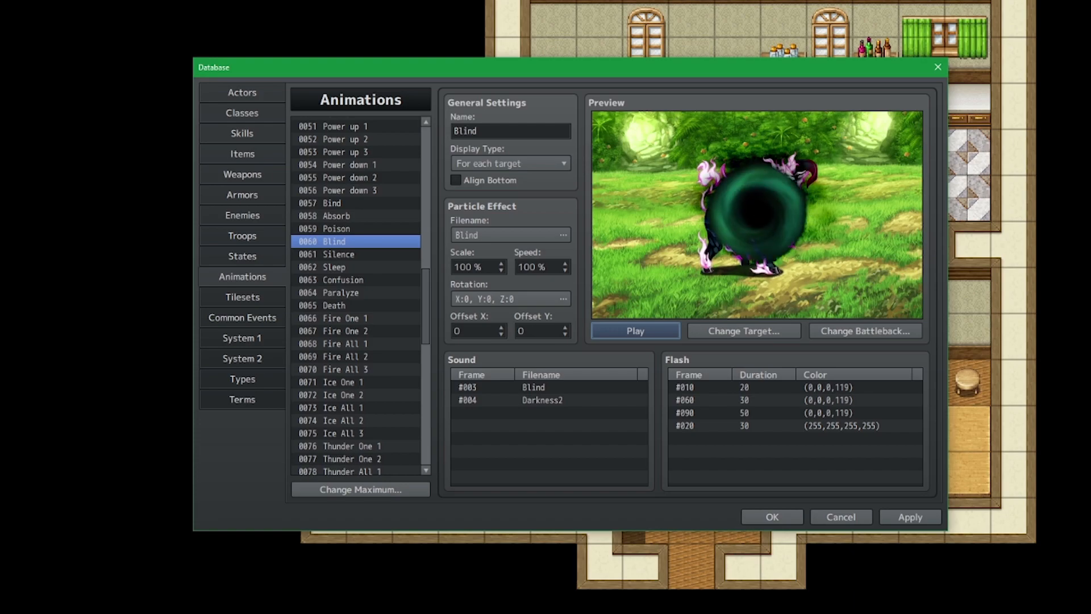
Step: Move the Blind animation's white flash to frame 30 and replay the preview
double_click(744, 425)
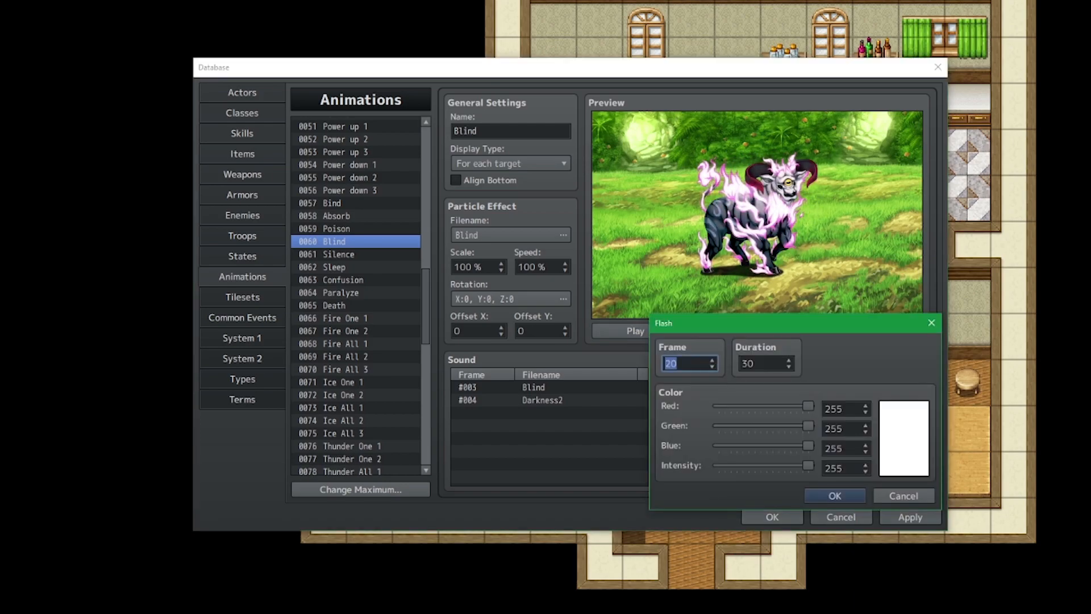
type("30")
key("Return")
left_click(636, 330)
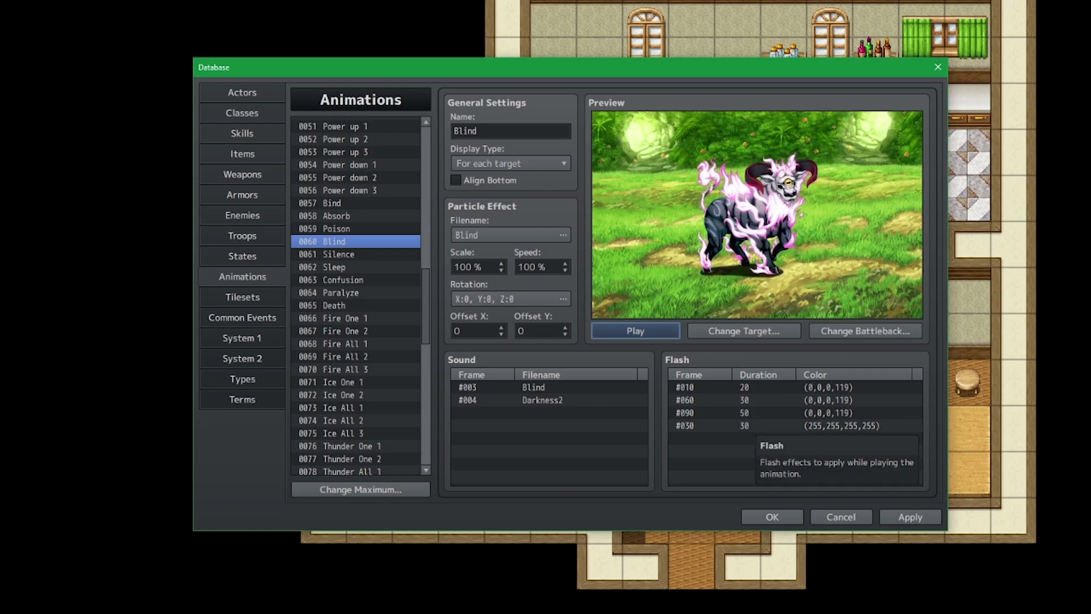
Step: Delete the white test flash from the Blind animation and close the database
left_click(746, 426)
key("Delete")
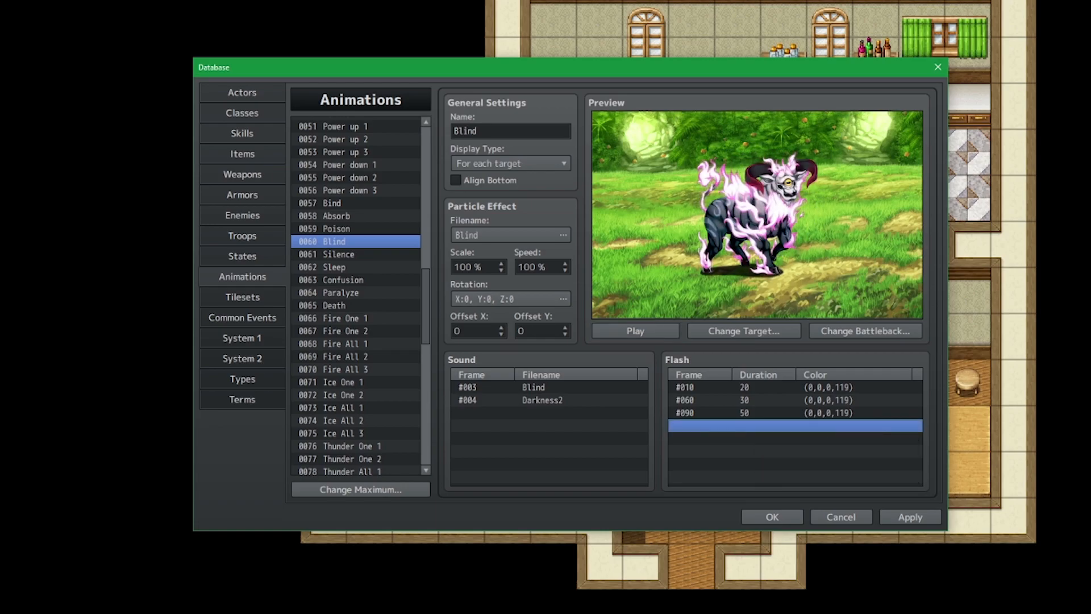
left_click(771, 516)
Step: Set the Wait before the VanishKiller switch in ControlClownTimer to 30 frames and save the event
double_click(646, 336)
left_click(897, 66)
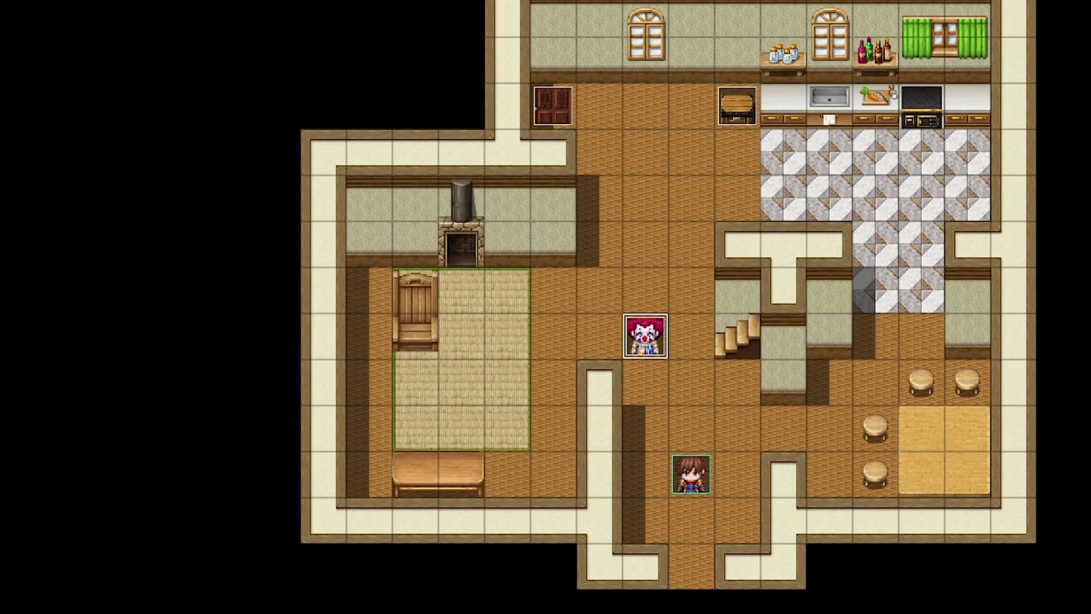
double_click(645, 336)
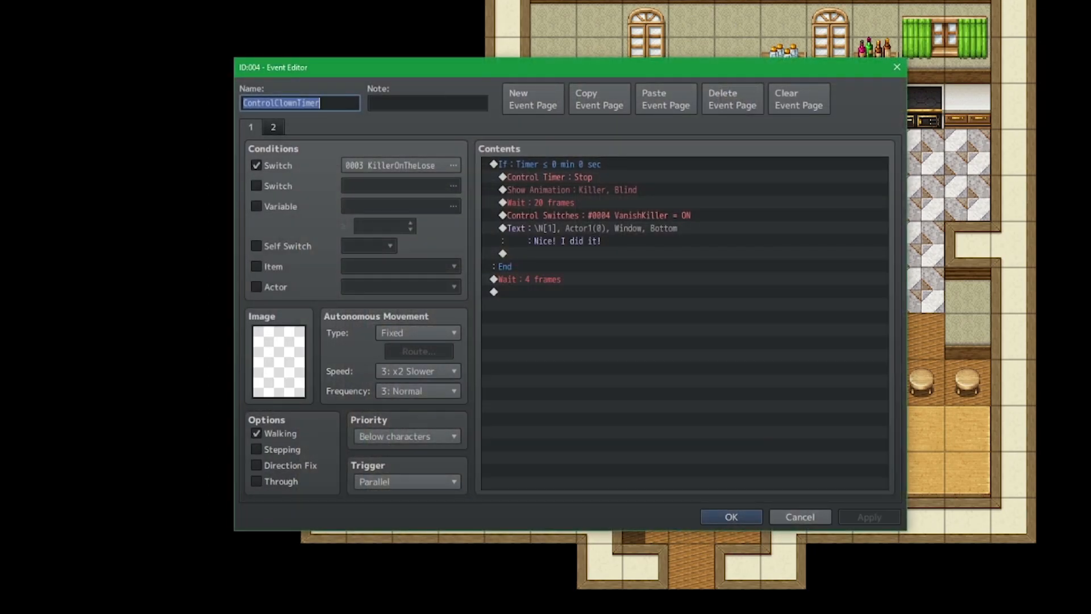
left_click(684, 202)
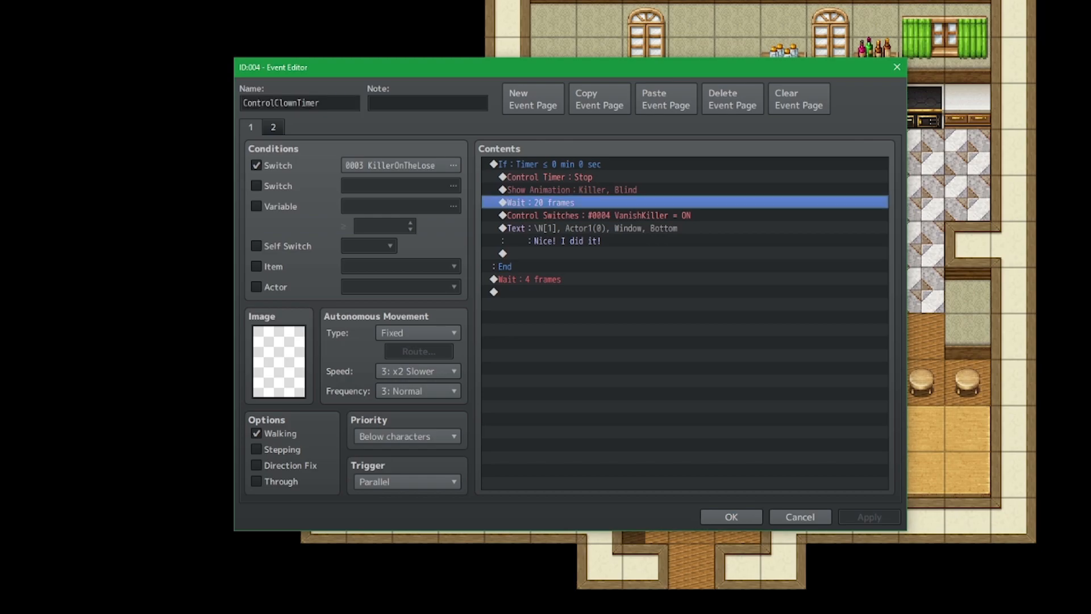
double_click(684, 203)
type("30")
key("Return")
left_click(731, 516)
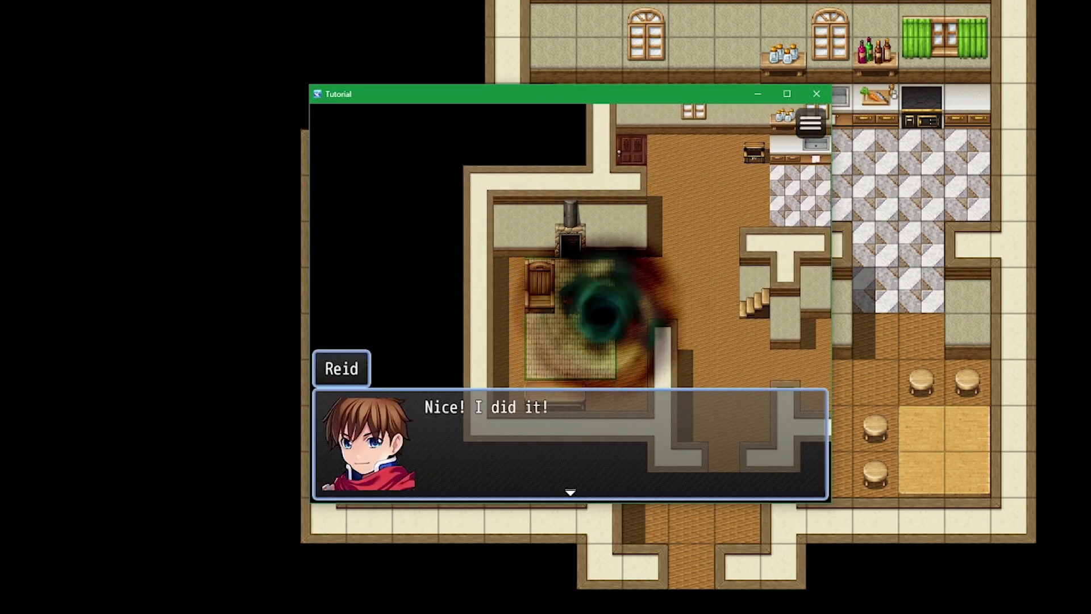
Step: In the playtest, advance past the "Nice! I did it!" message and walk the character around the room
key("Return")
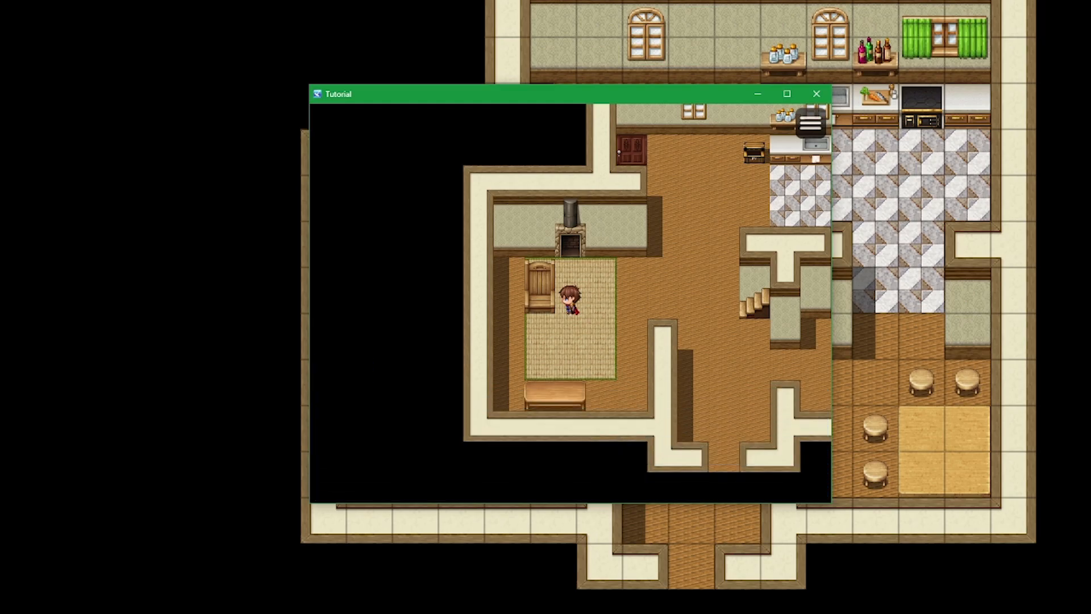
key("Right")
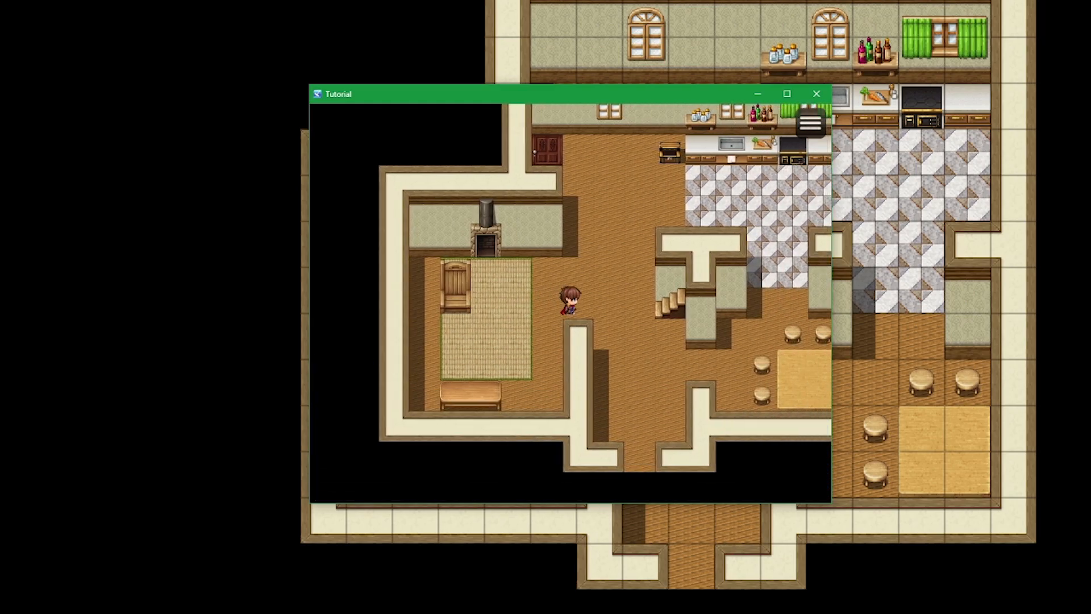
key("Left")
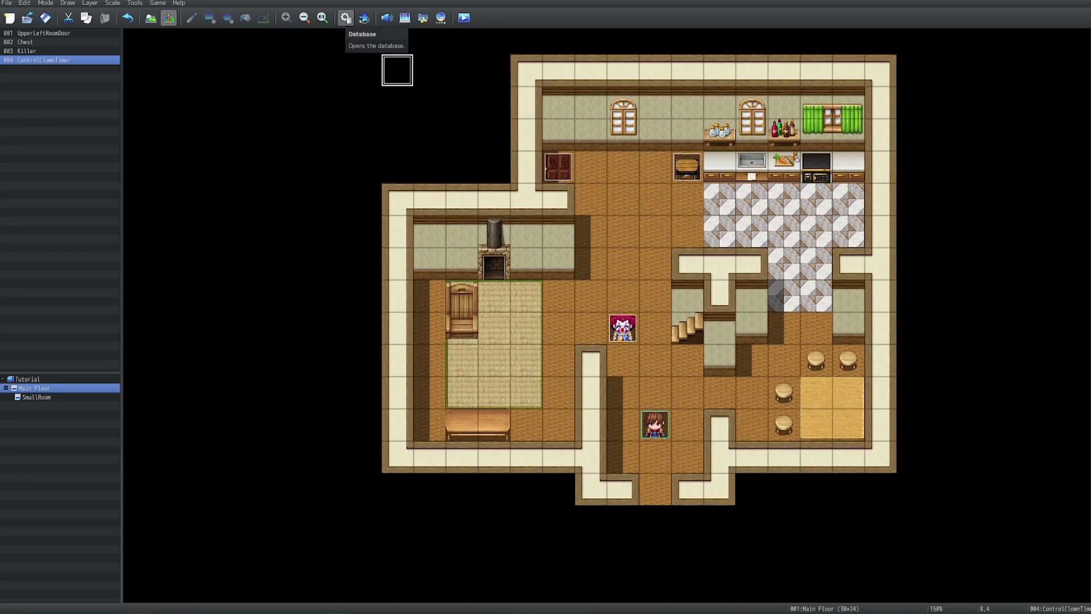
Step: Examine the audio choices for the Game Over music in the database's System 1 settings and close the database
left_click(346, 17)
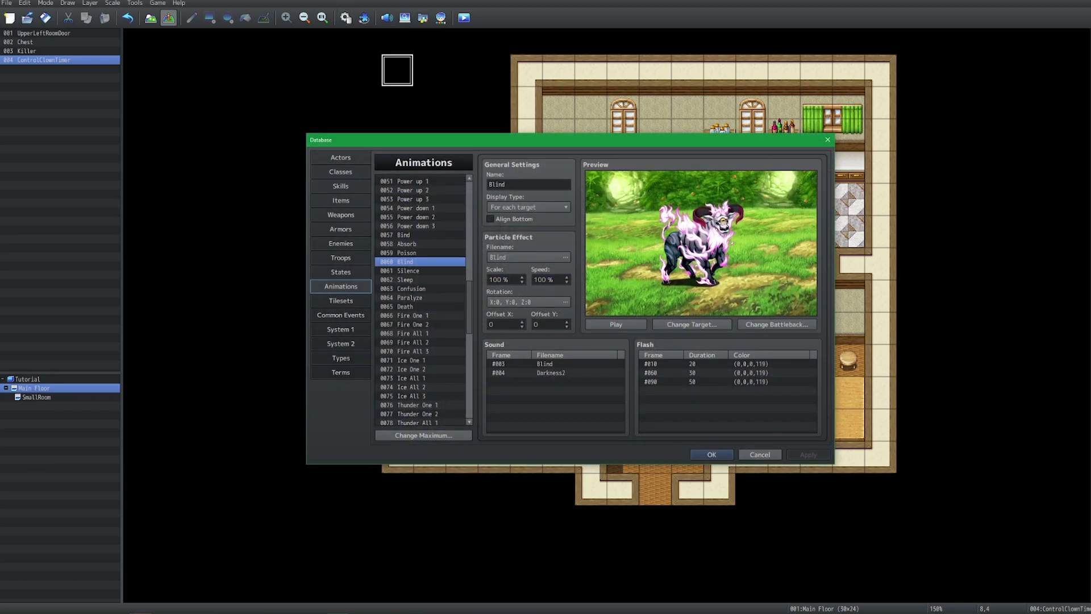
left_click(340, 329)
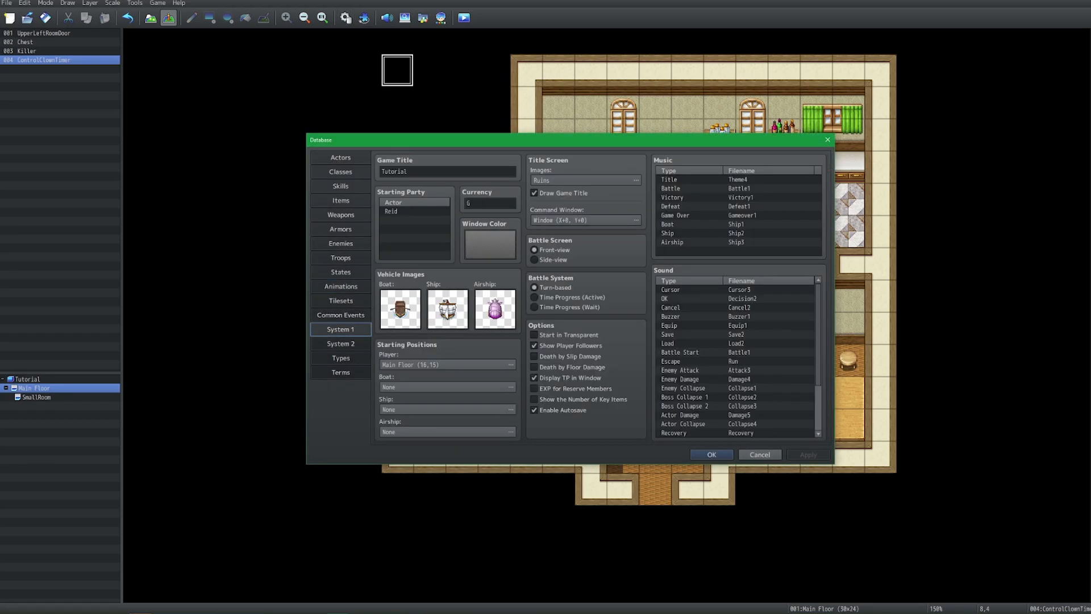
double_click(700, 216)
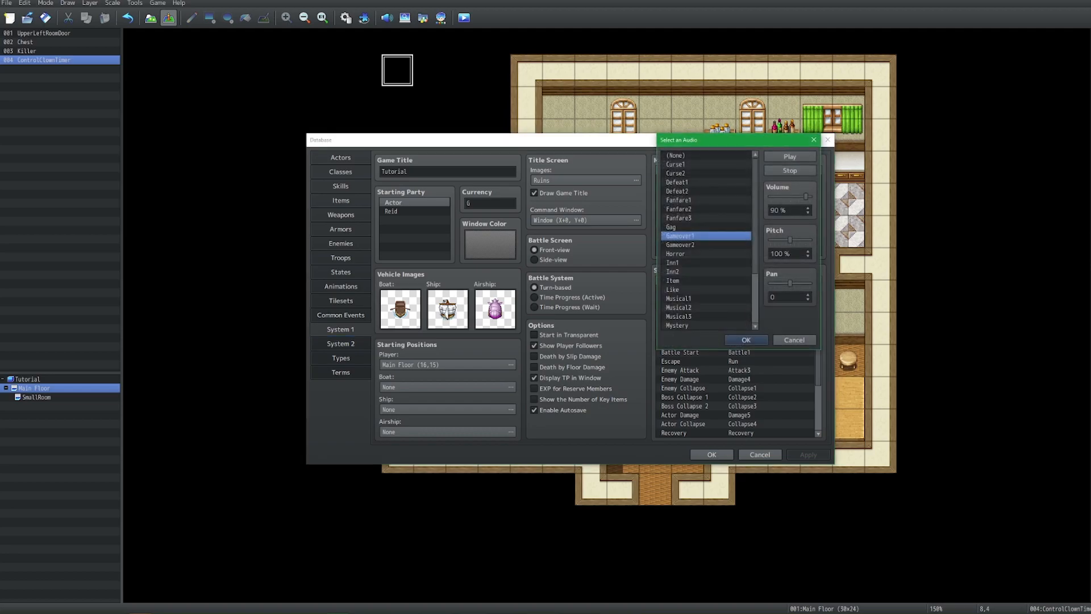
left_click(700, 244)
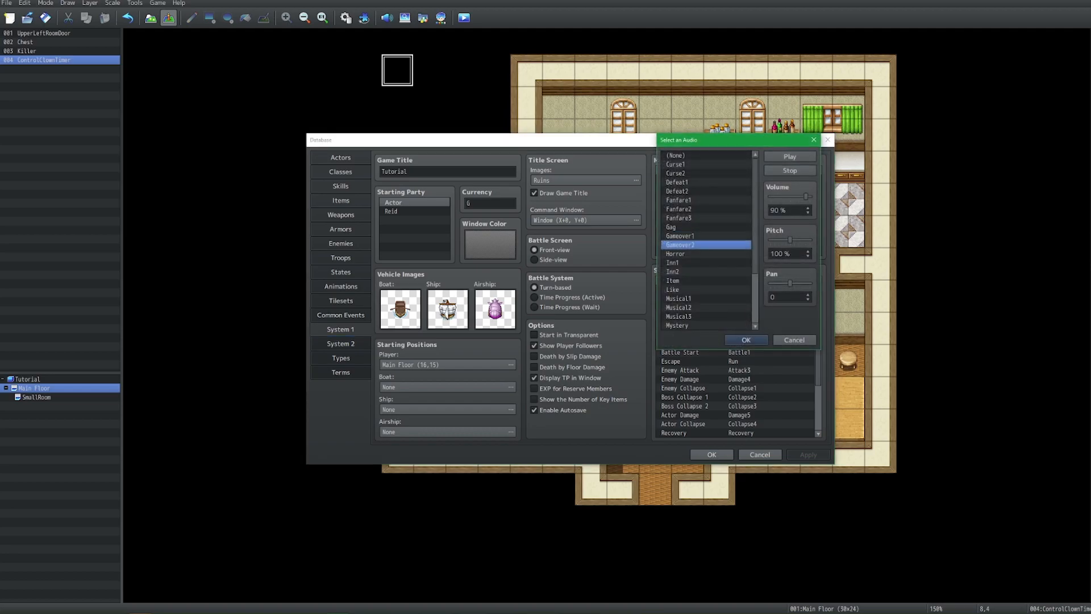
left_click(794, 340)
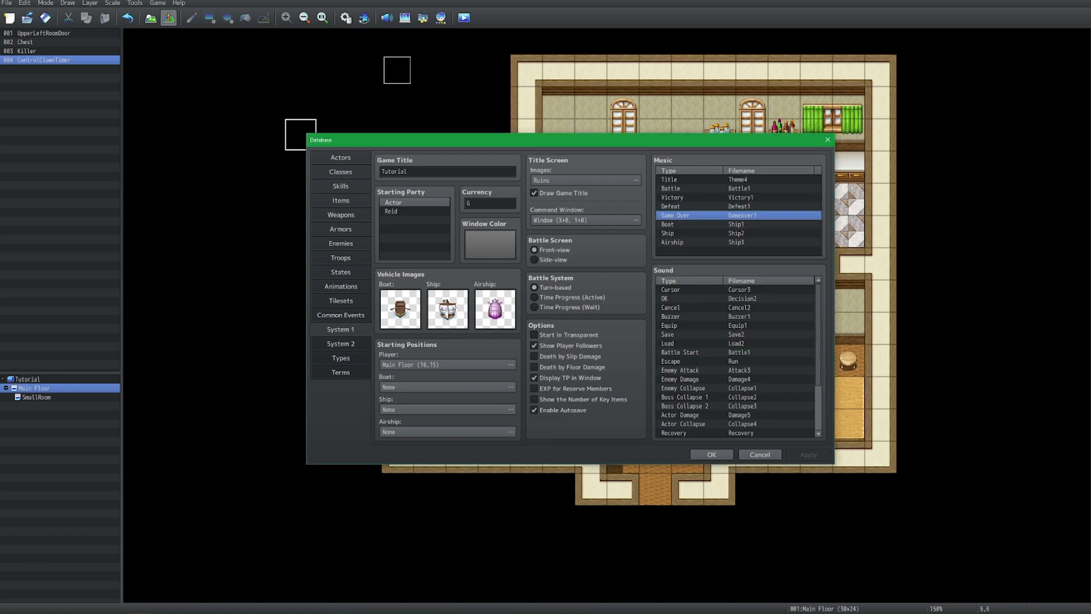
left_click(711, 454)
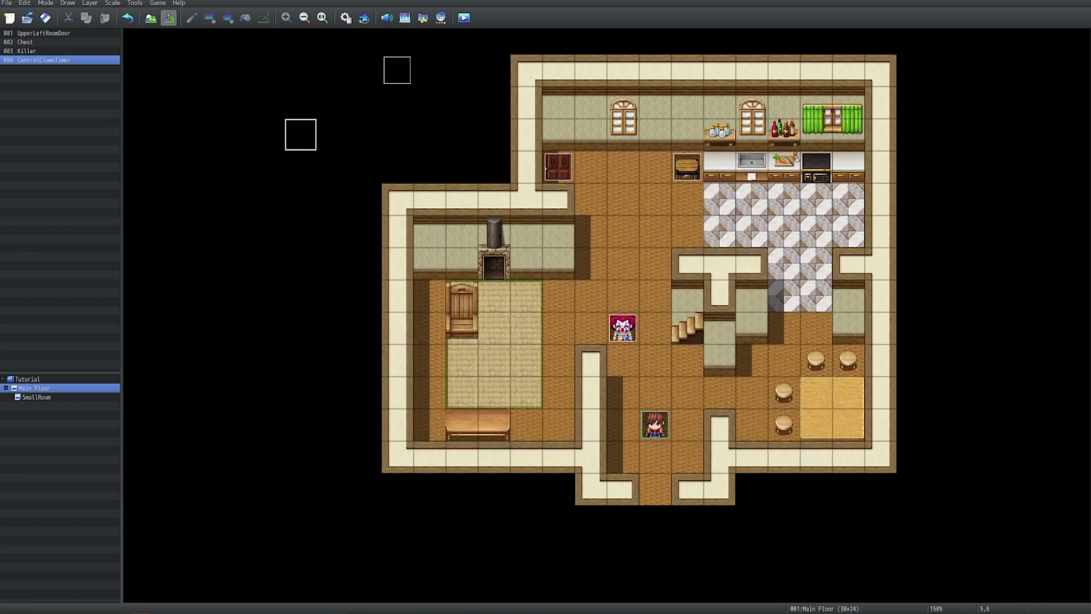
Step: Open the project folder in File Explorer and preview the GameOver image in the img\system folder
left_click(157, 3)
left_click(181, 30)
double_click(398, 307)
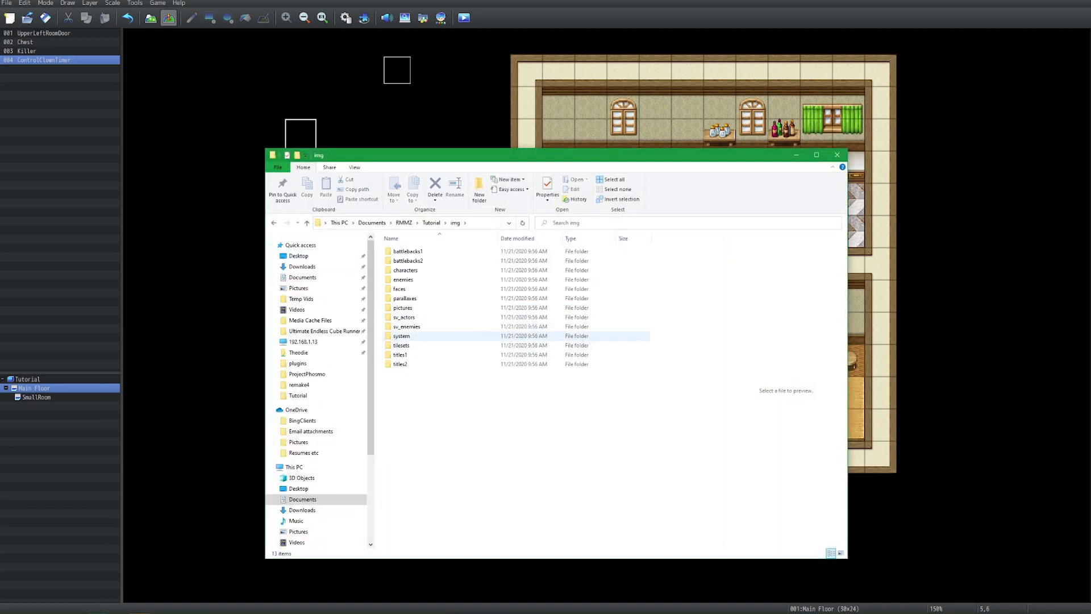
double_click(402, 336)
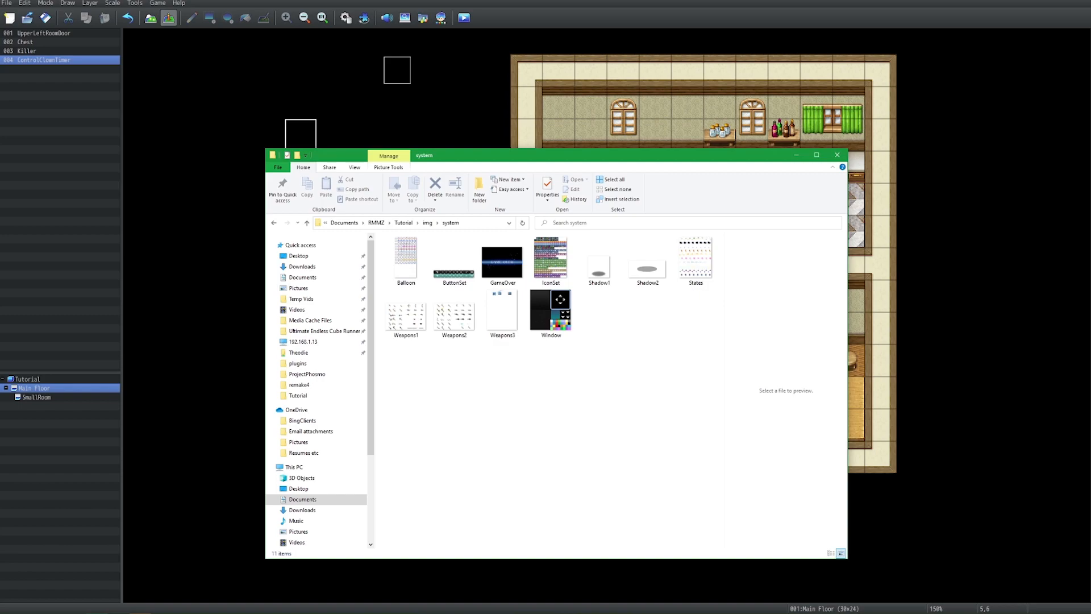
left_click(502, 262)
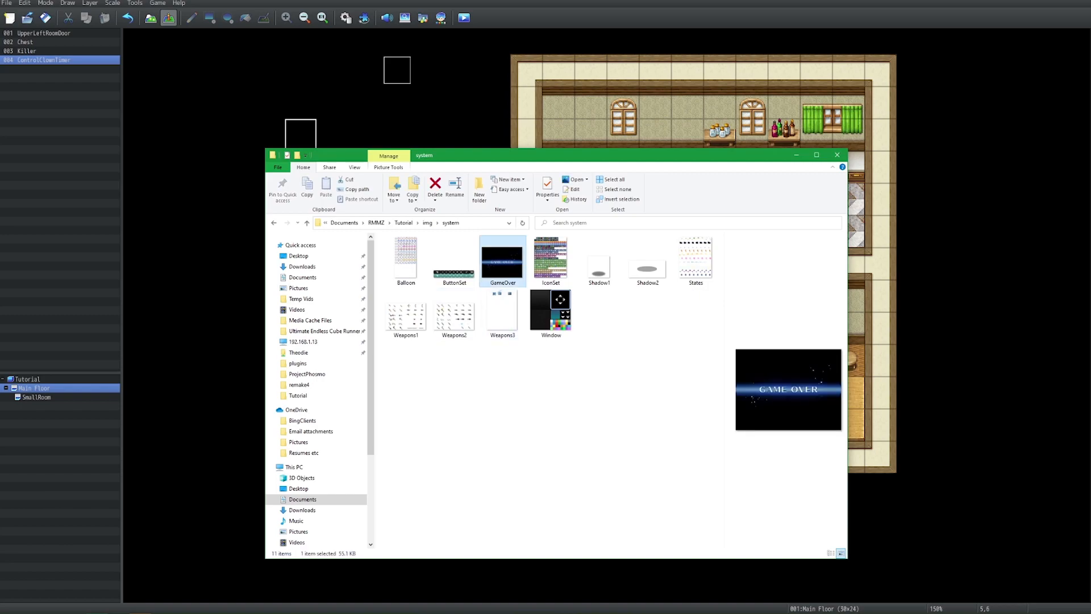
Step: Inspect the file properties of the GameOver image and close them
right_click(502, 262)
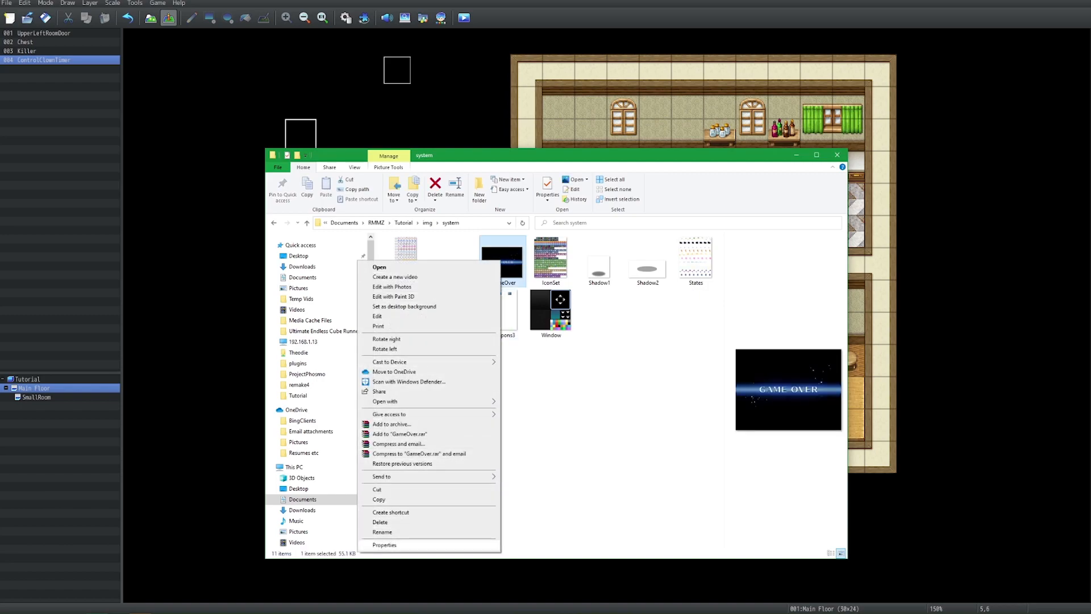
left_click(432, 546)
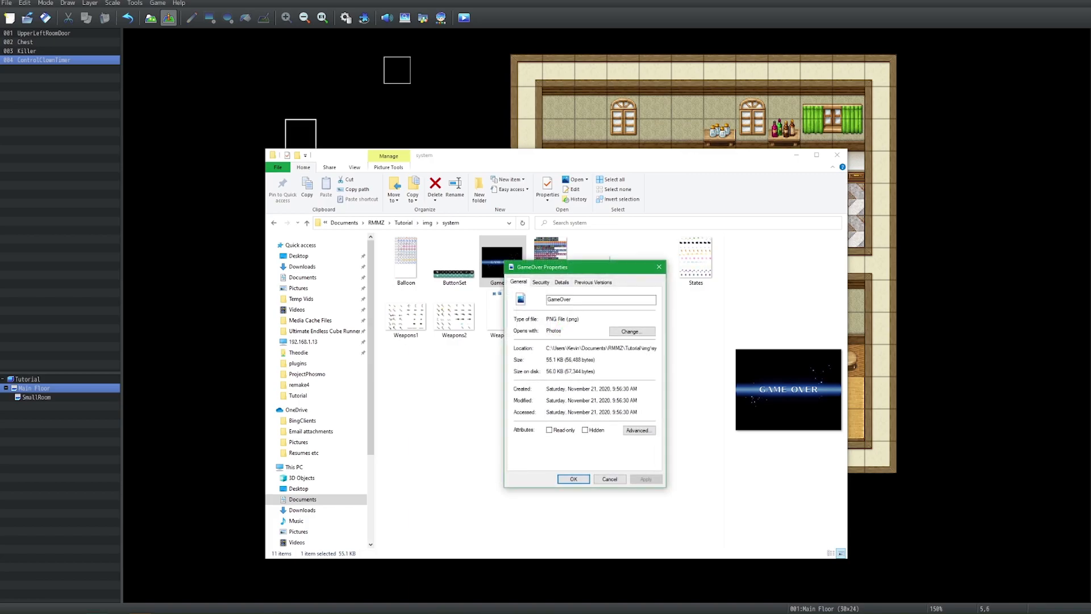
left_click(573, 478)
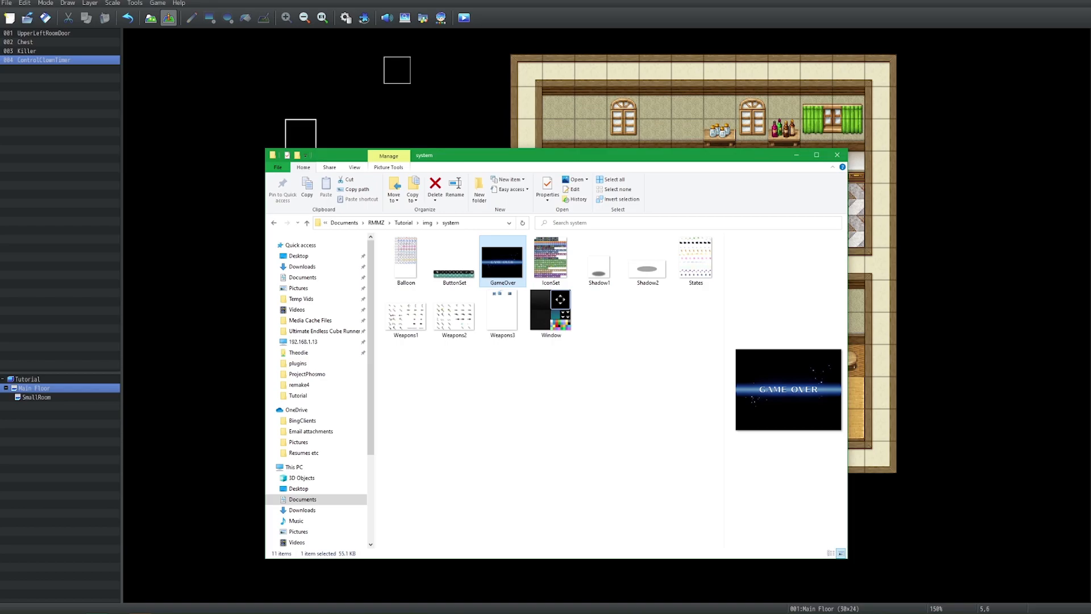